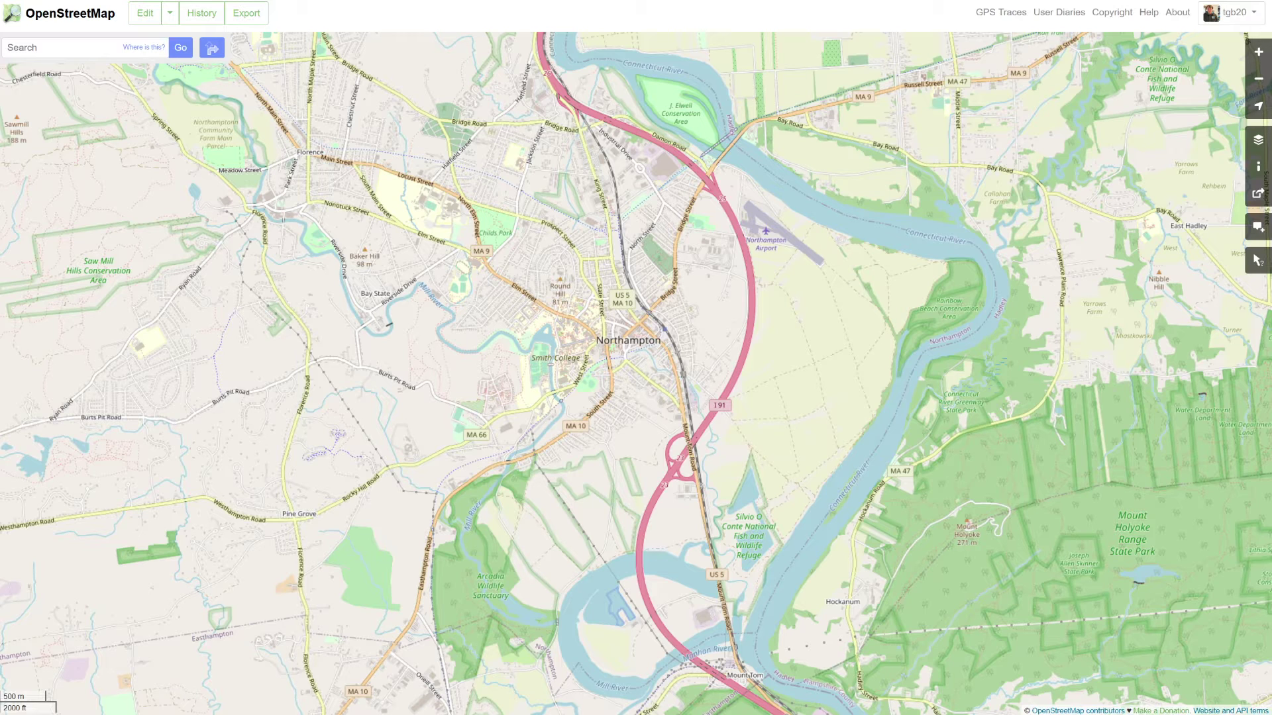
# - Locate the road linking Cooke Avenue to the Walmart parking lot in Northampton and open that area for editing
pyautogui.moveTo(593, 157); pyautogui.dragTo(591, 169)
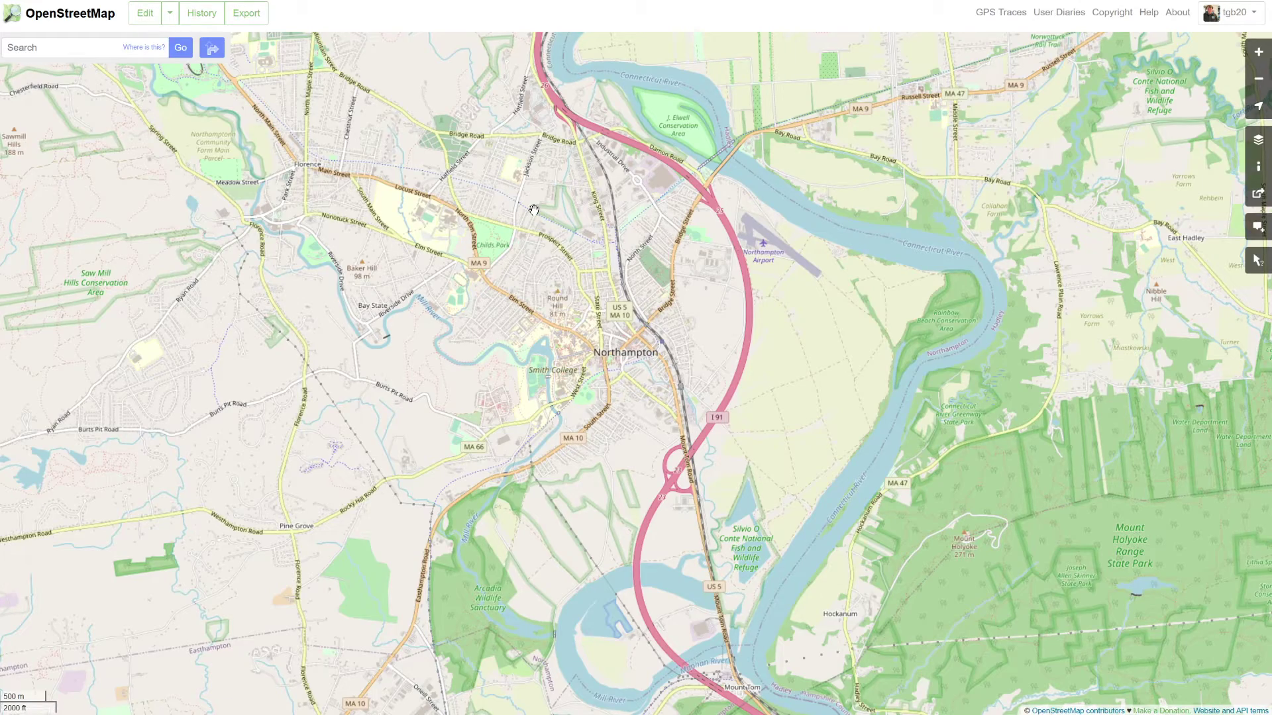
pyautogui.scroll(2, 574, 192)
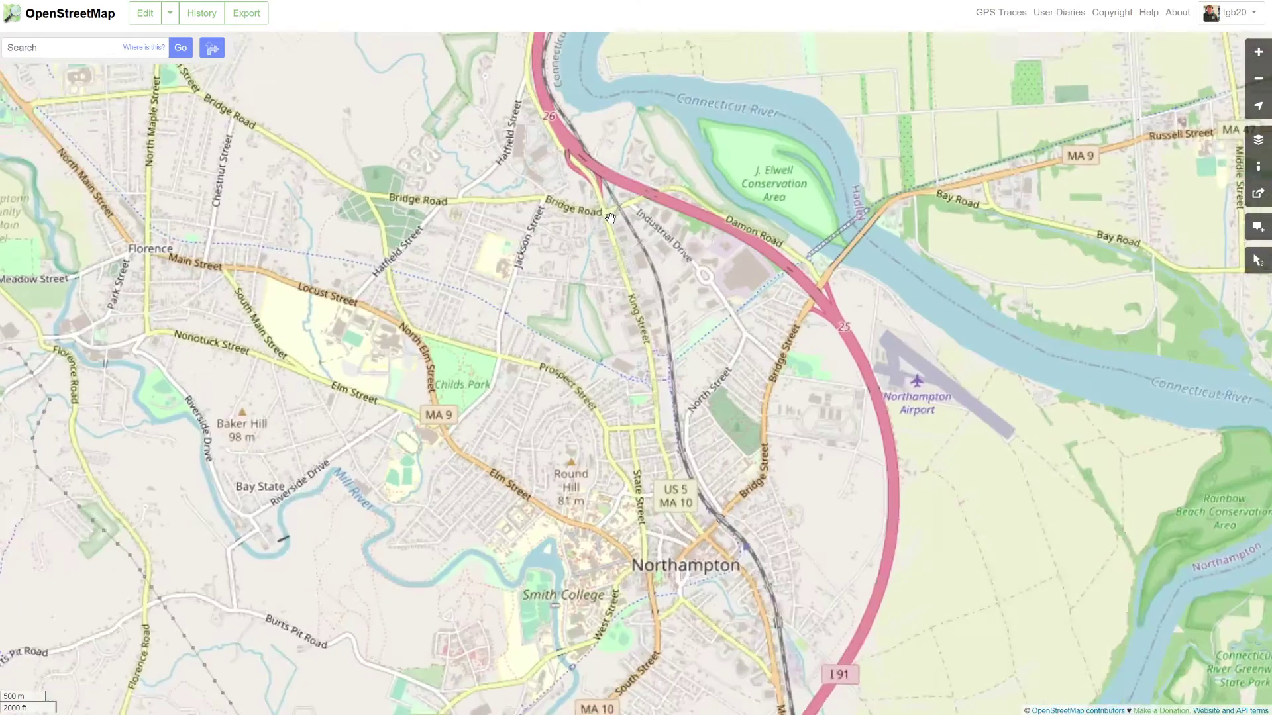
pyautogui.scroll(4, 610, 219)
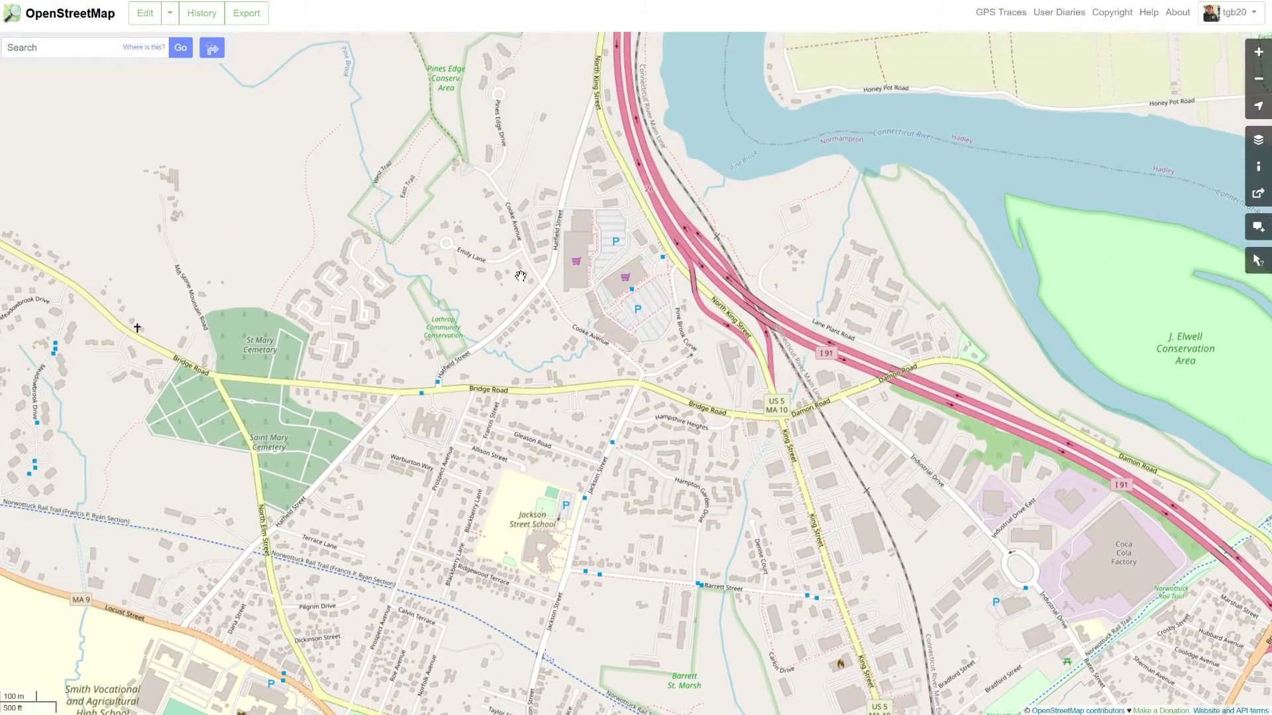
pyautogui.scroll(3, 593, 314)
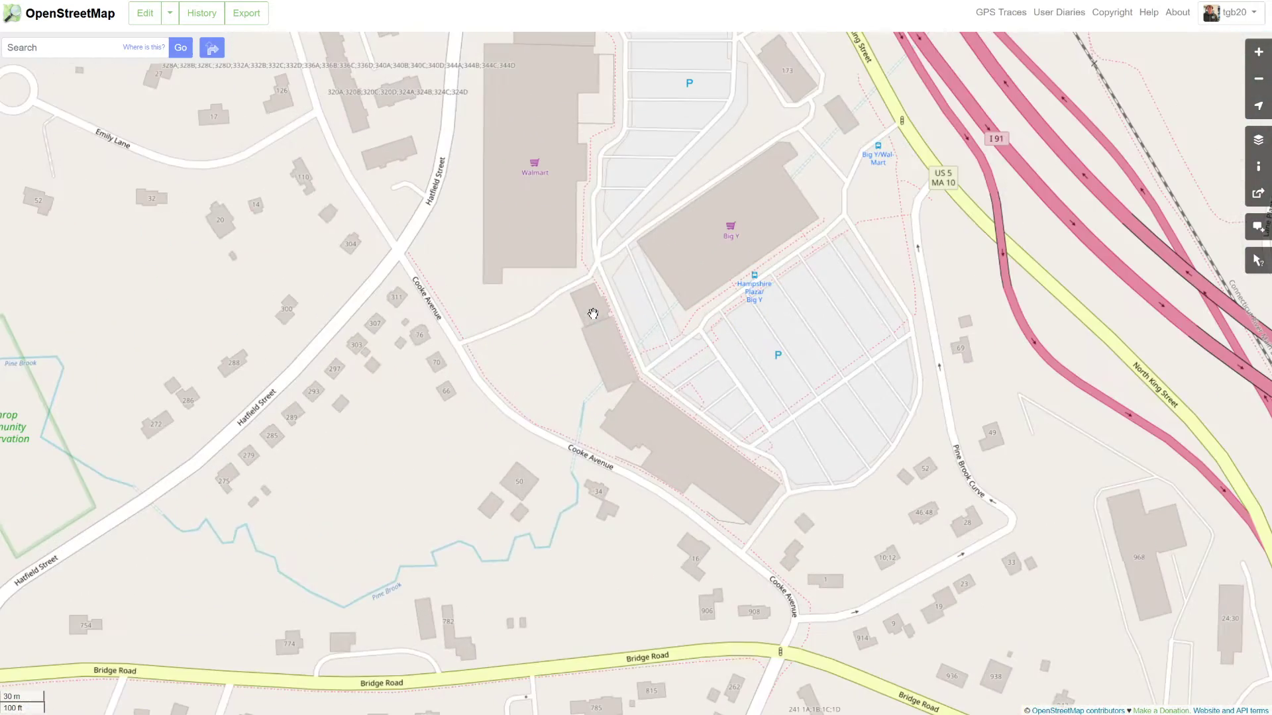
pyautogui.scroll(3, 555, 319)
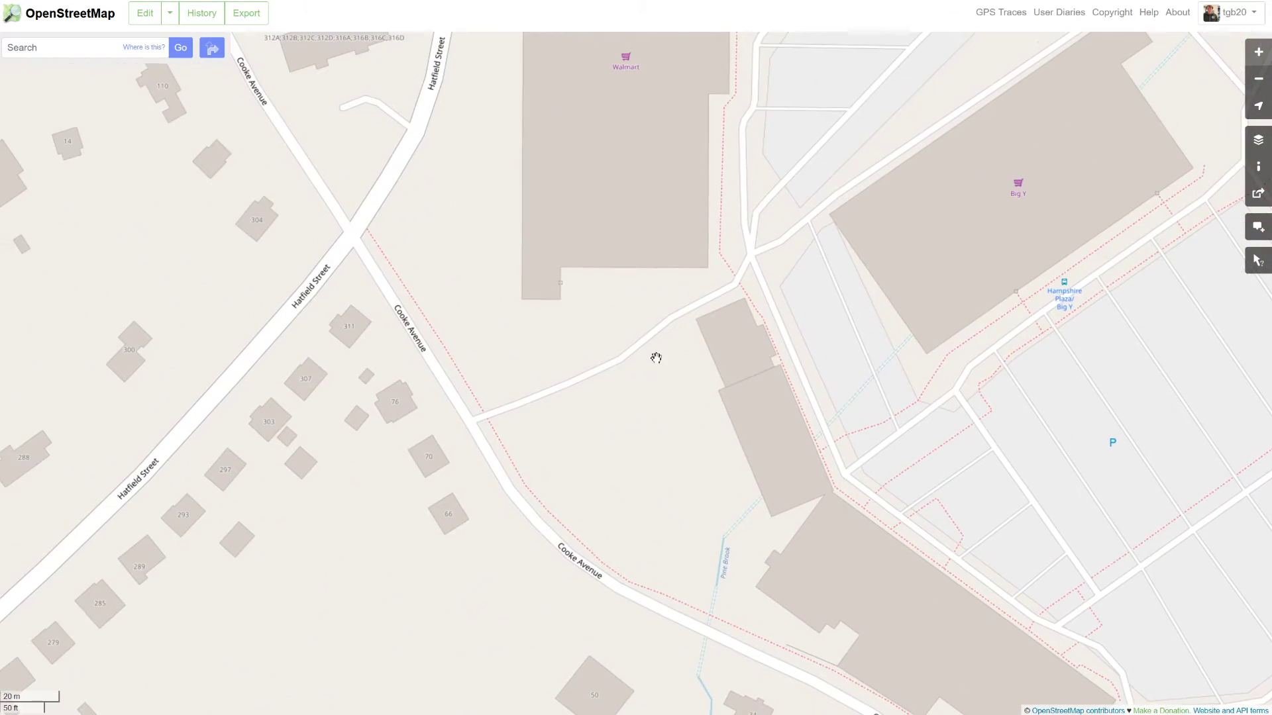
pyautogui.moveTo(660, 377); pyautogui.dragTo(694, 410)
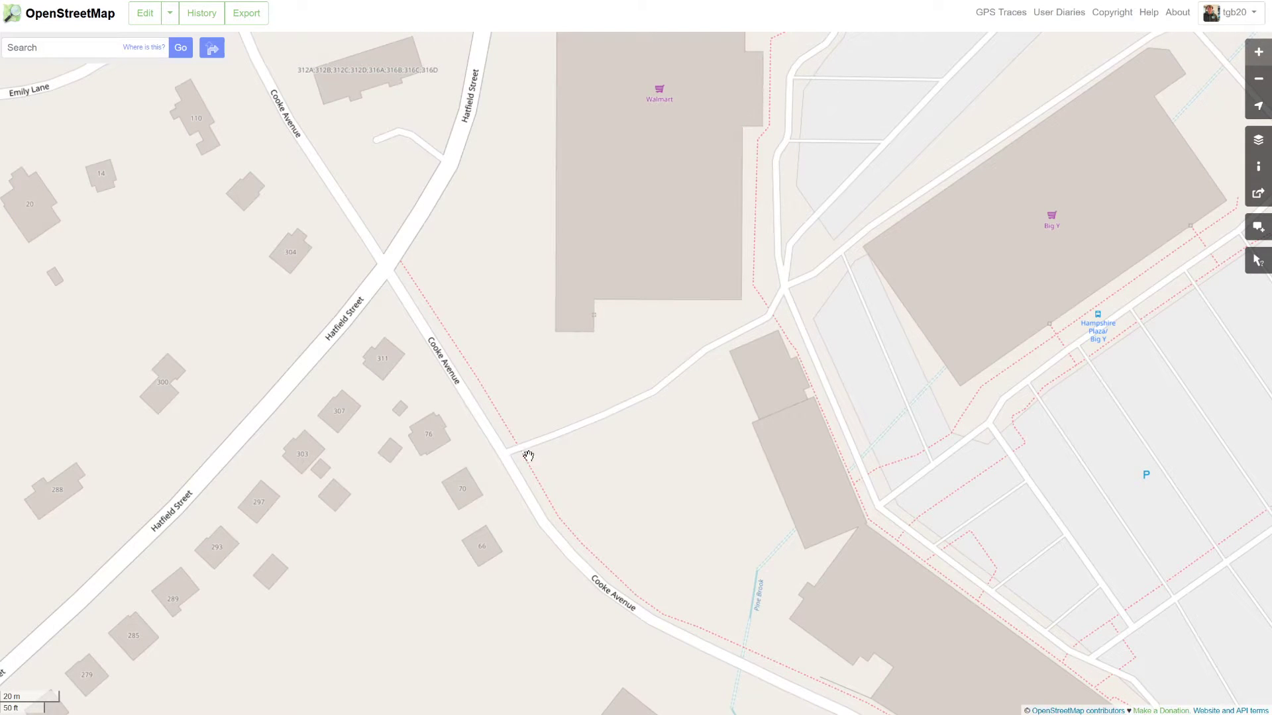
pyautogui.moveTo(859, 227); pyautogui.dragTo(771, 320)
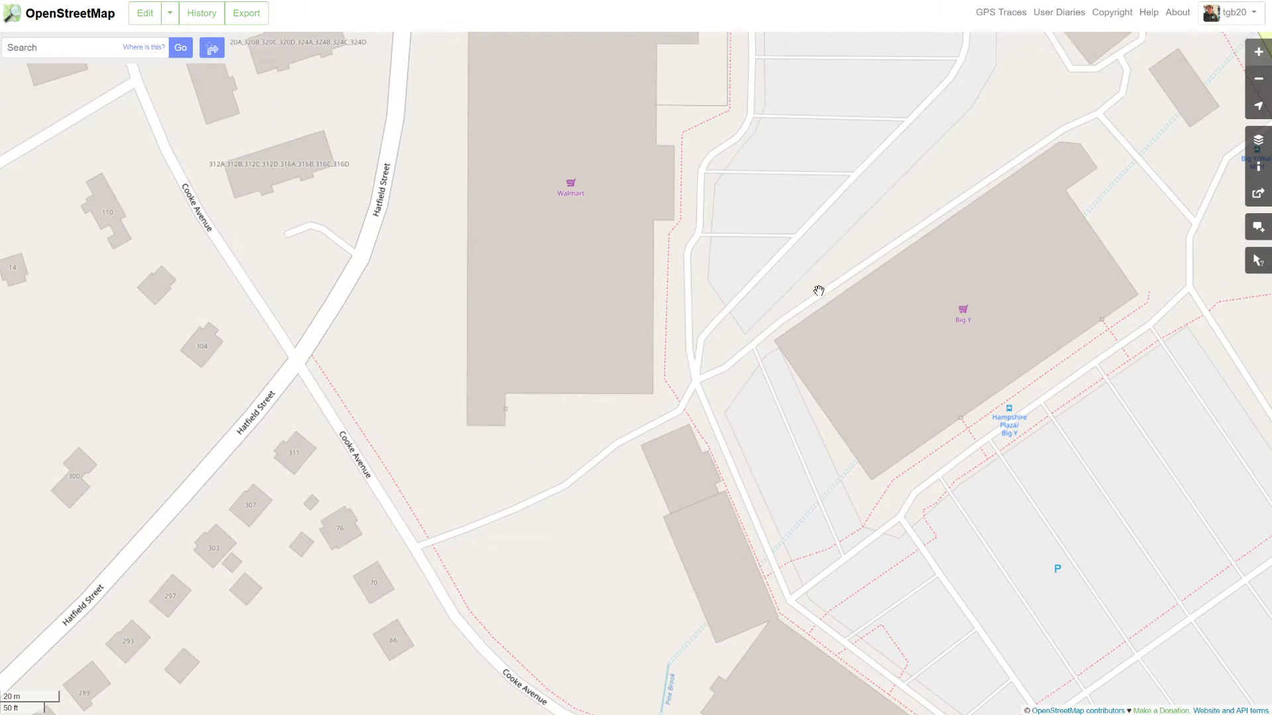
pyautogui.moveTo(699, 402); pyautogui.dragTo(703, 332)
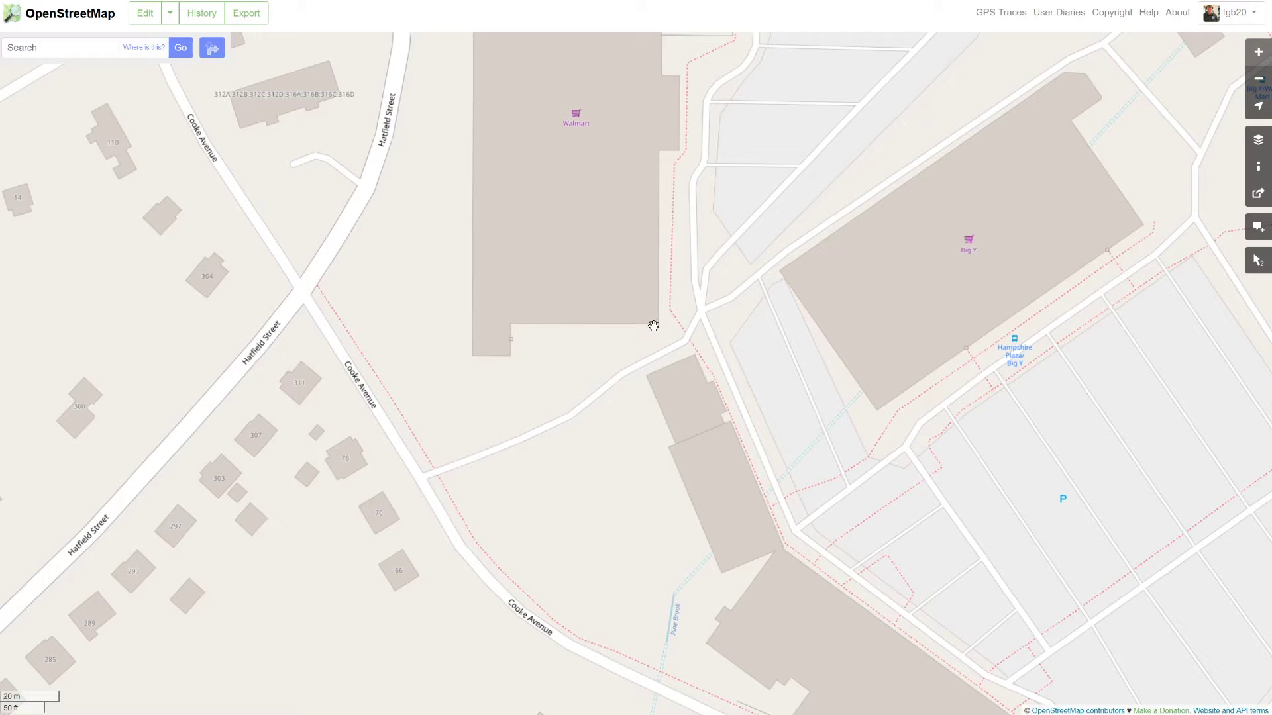
pyautogui.click(142, 15)
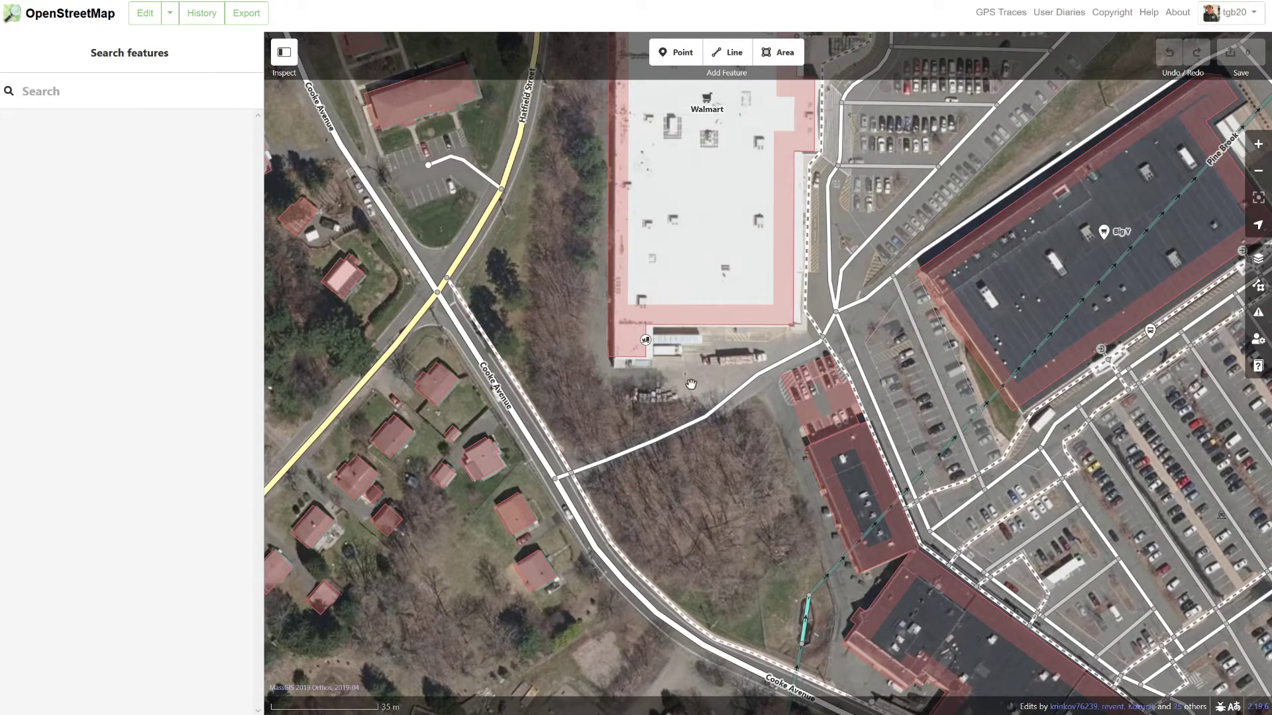
# - Mark the service road between Cooke Avenue and the Walmart parking lot as one way
pyautogui.moveTo(690, 384); pyautogui.dragTo(586, 386)
pyautogui.click(822, 385)
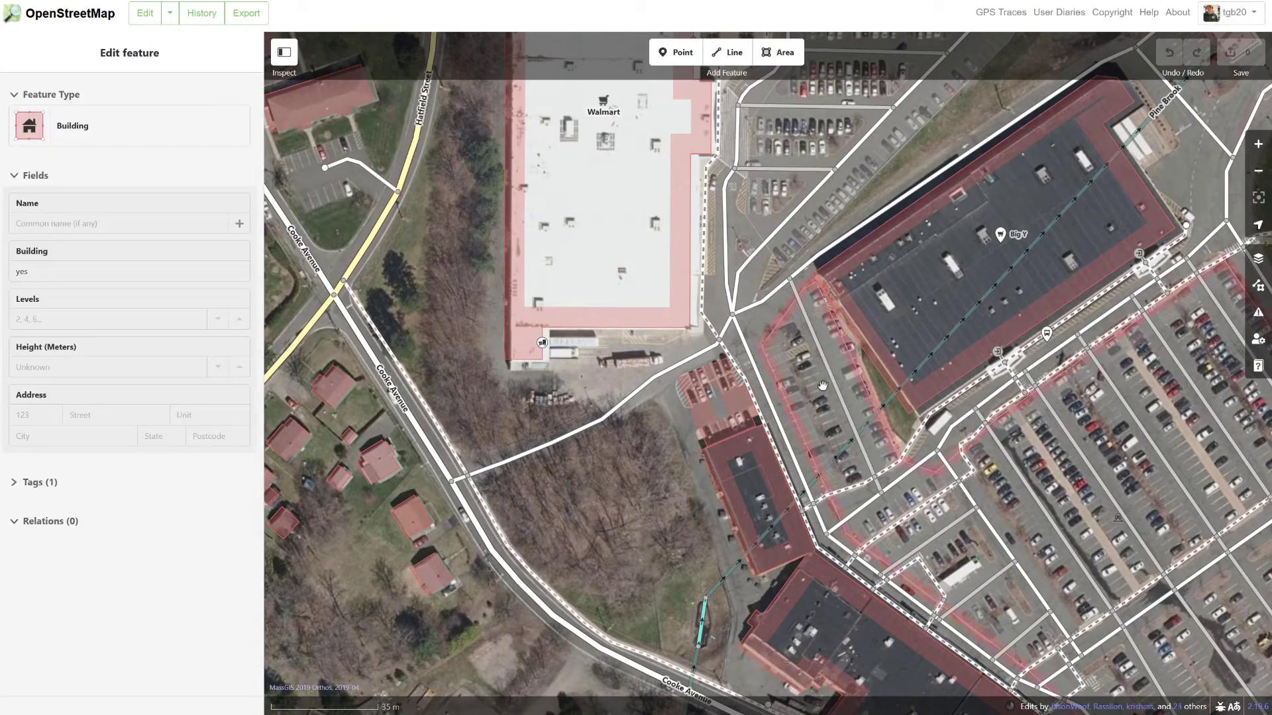
pyautogui.press('Escape')
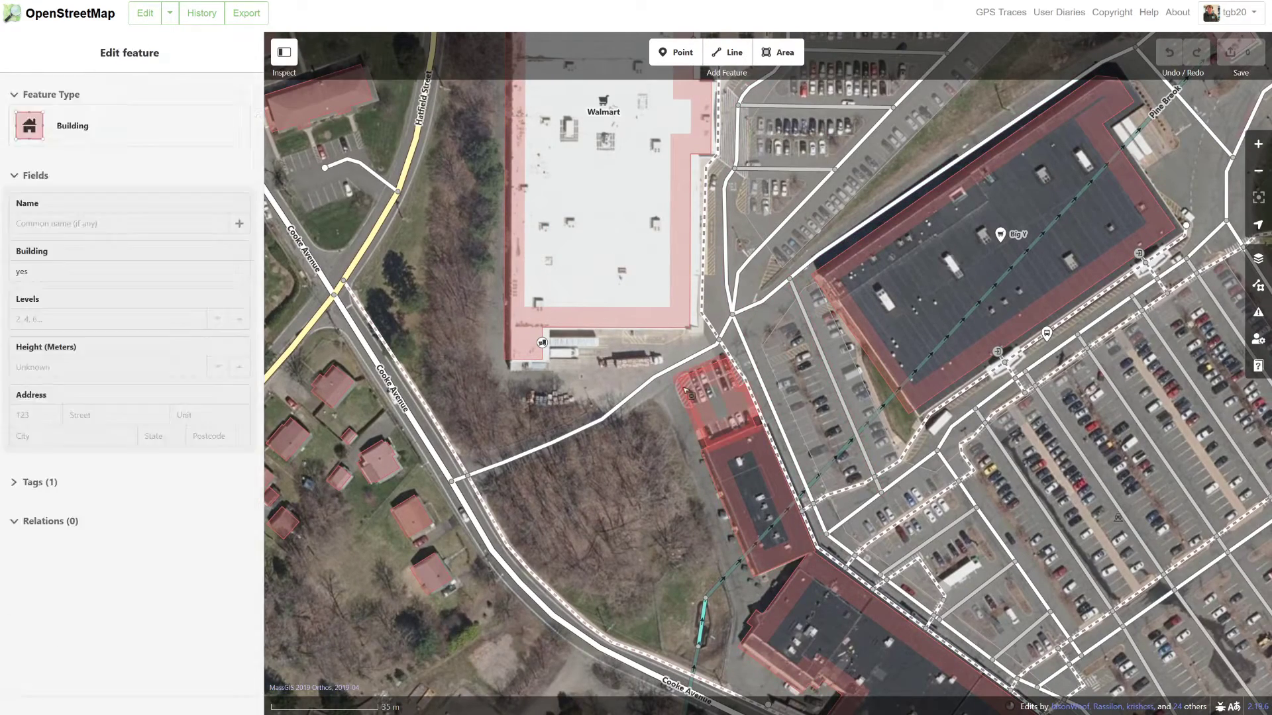
pyautogui.scroll(3, 686, 392)
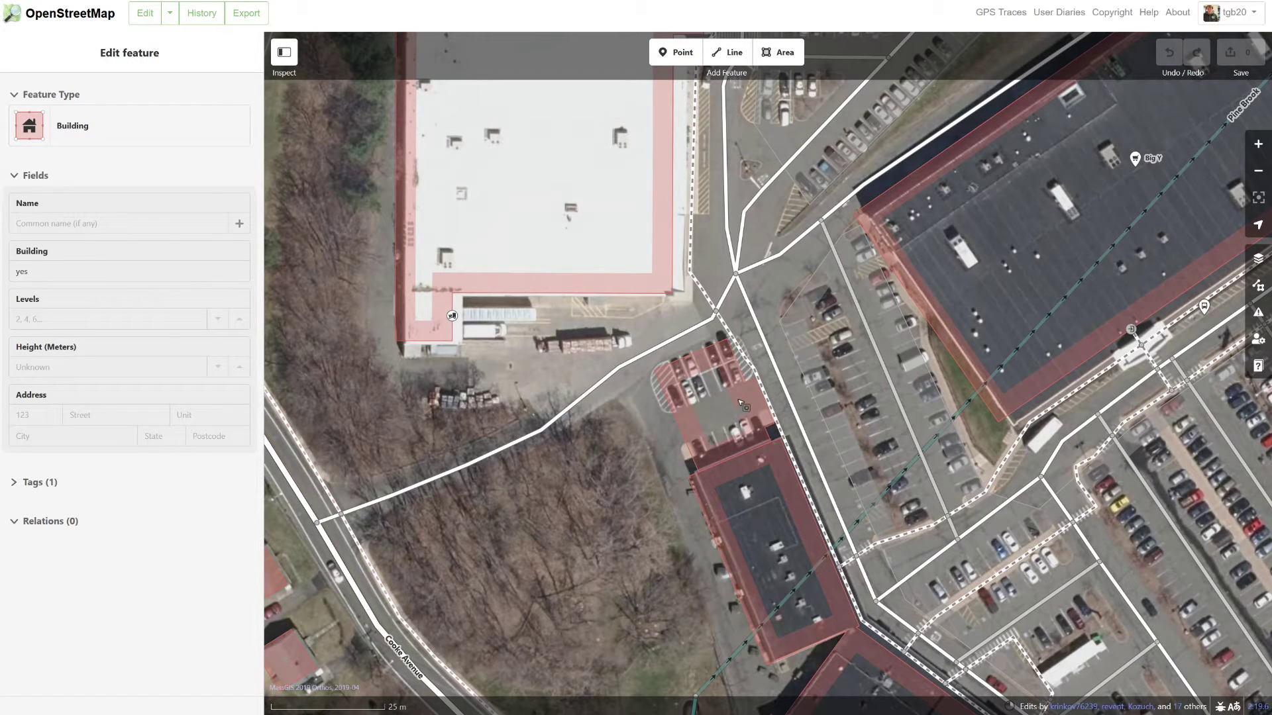
pyautogui.moveTo(566, 484); pyautogui.dragTo(673, 462)
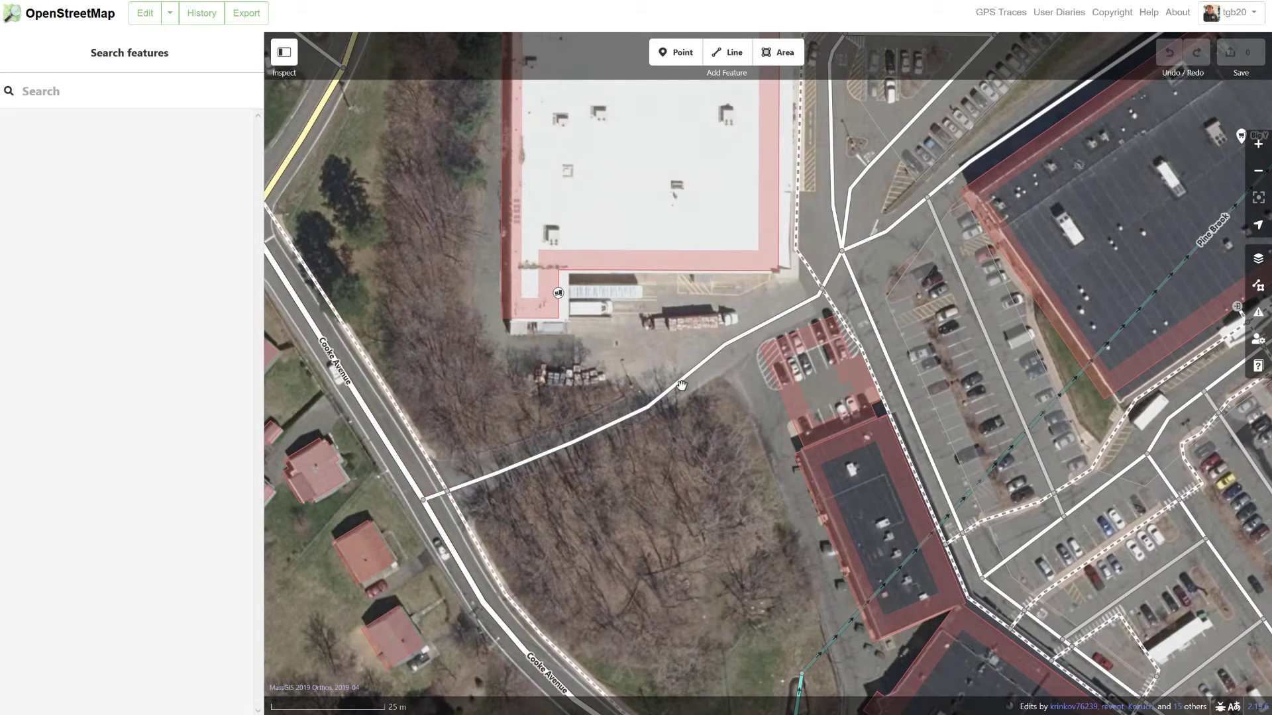
pyautogui.click(651, 405)
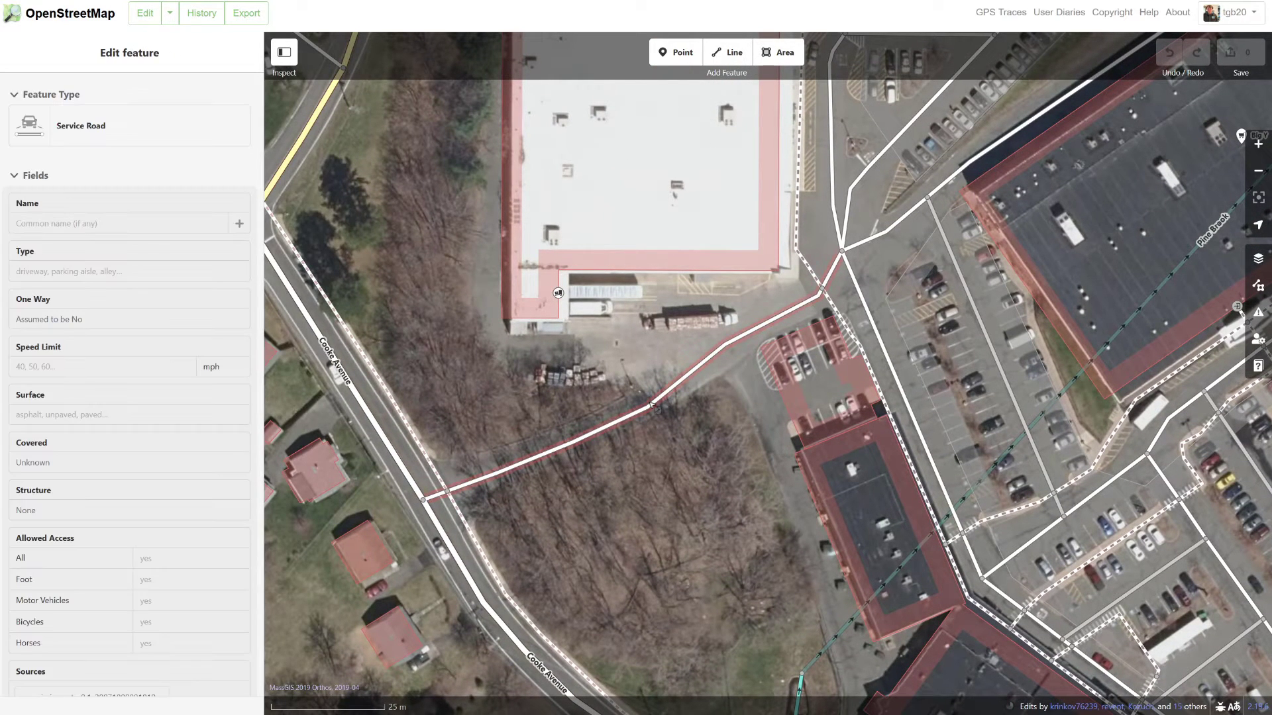
pyautogui.press('Escape')
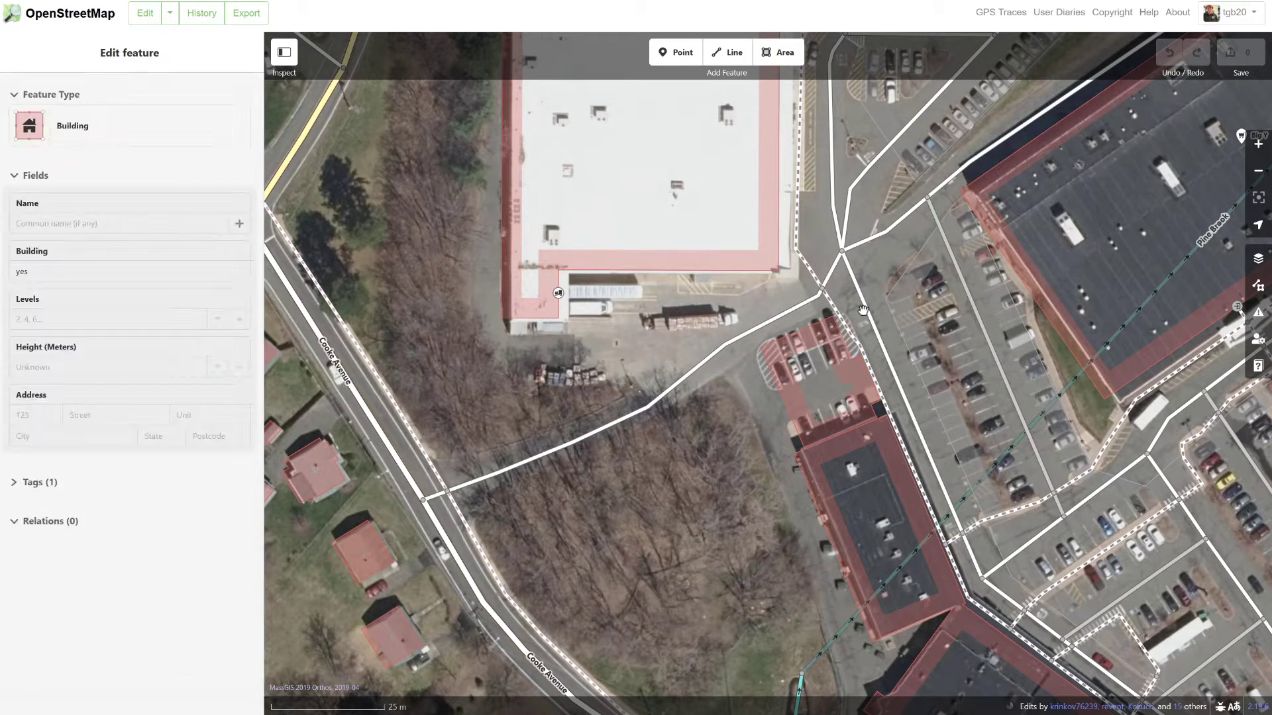
pyautogui.click(729, 346)
pyautogui.press('Escape')
pyautogui.click(687, 383)
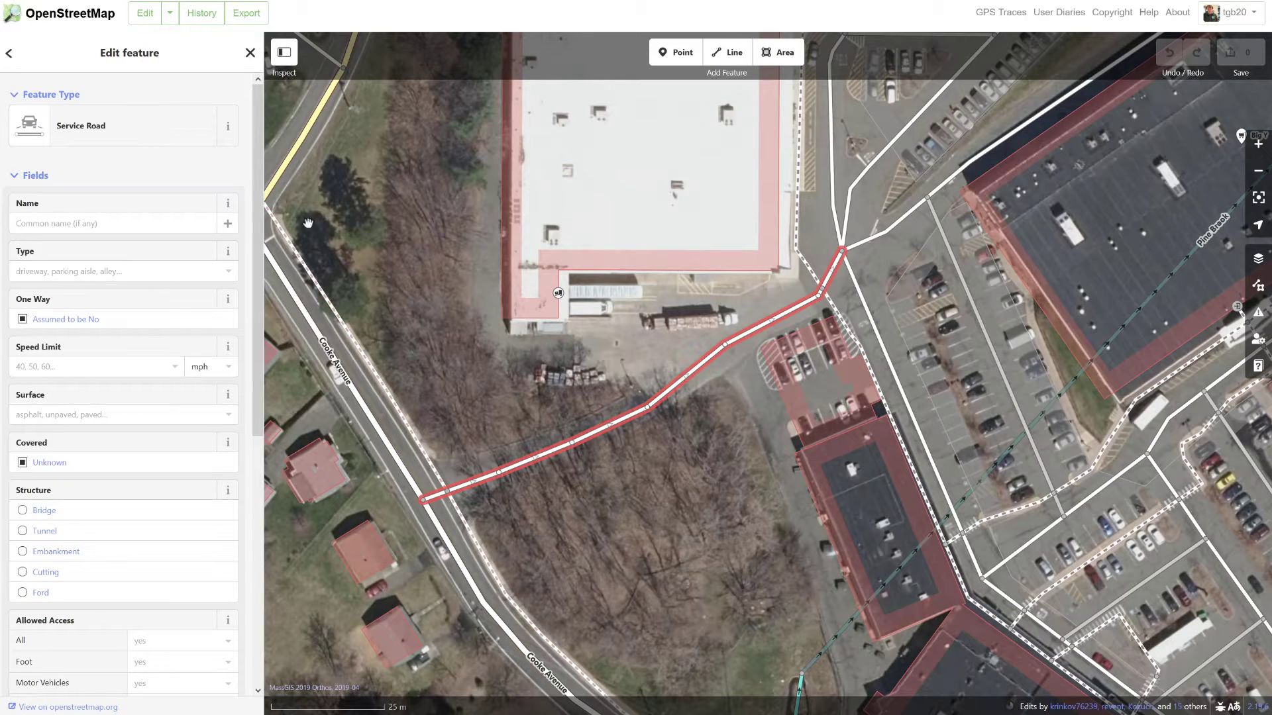
pyautogui.scroll(-1, 112, 275)
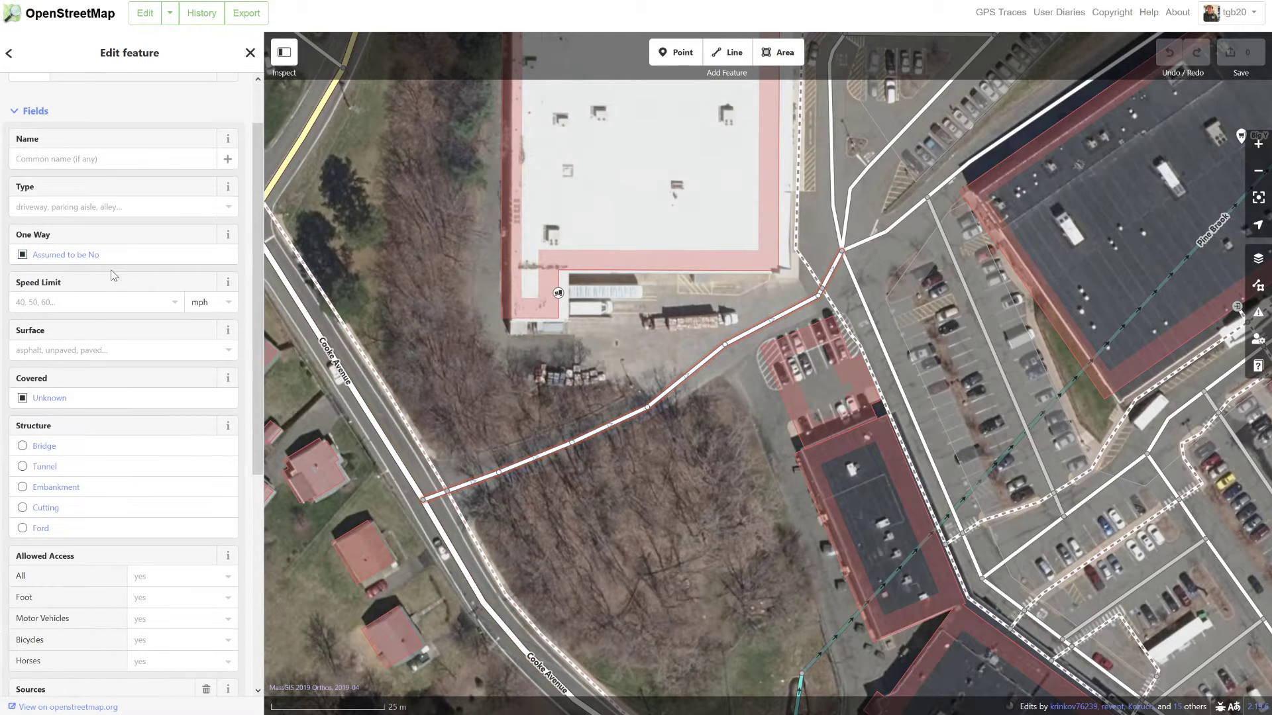
pyautogui.scroll(1, 94, 336)
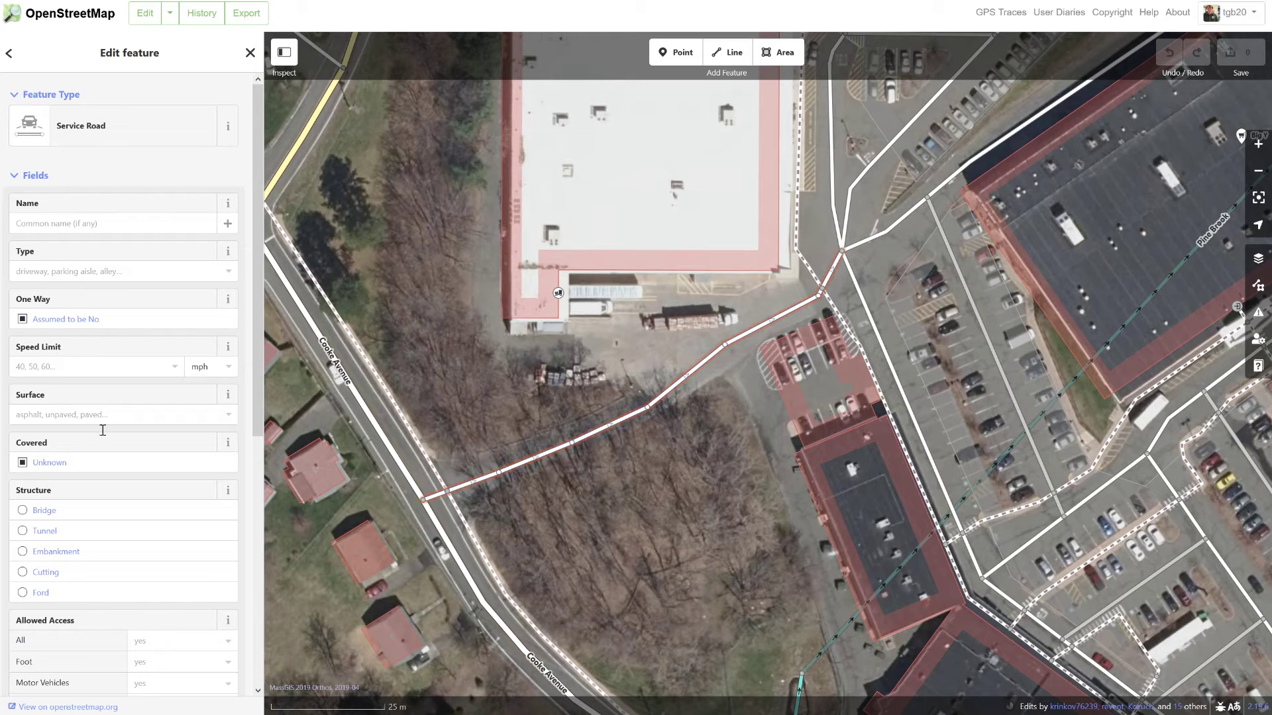
pyautogui.scroll(-1, 119, 205)
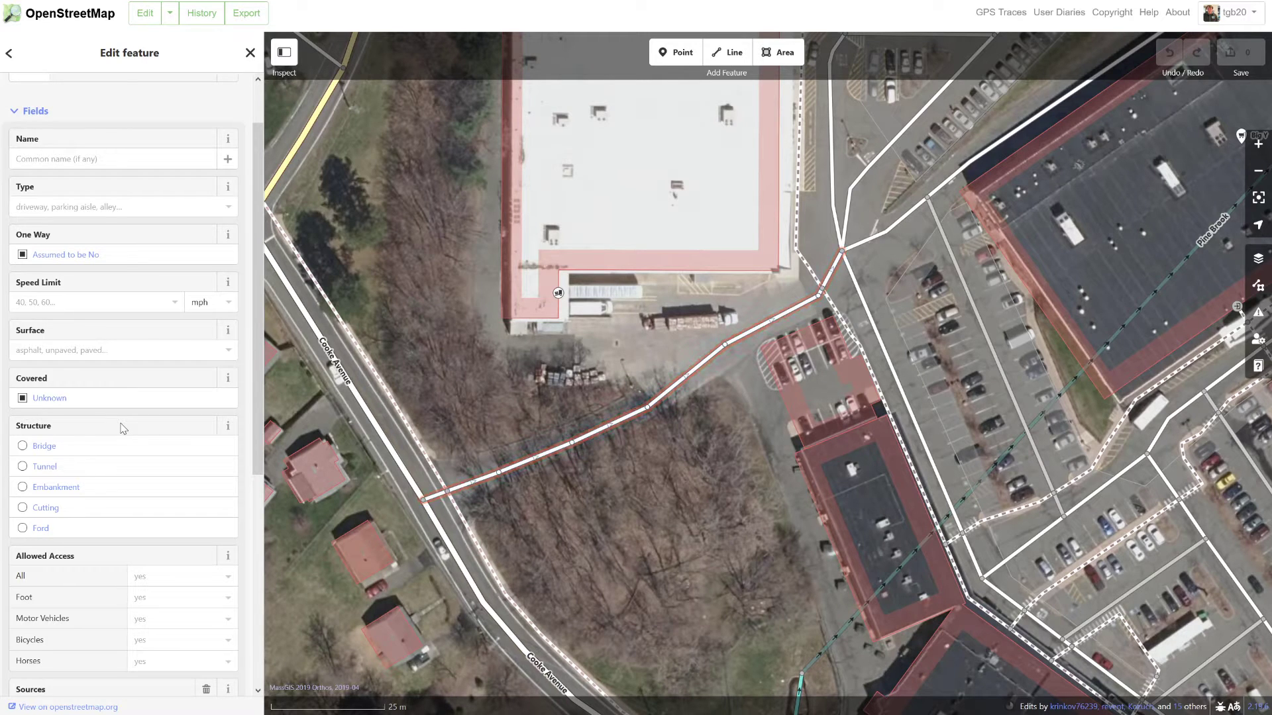
pyautogui.scroll(1, 121, 428)
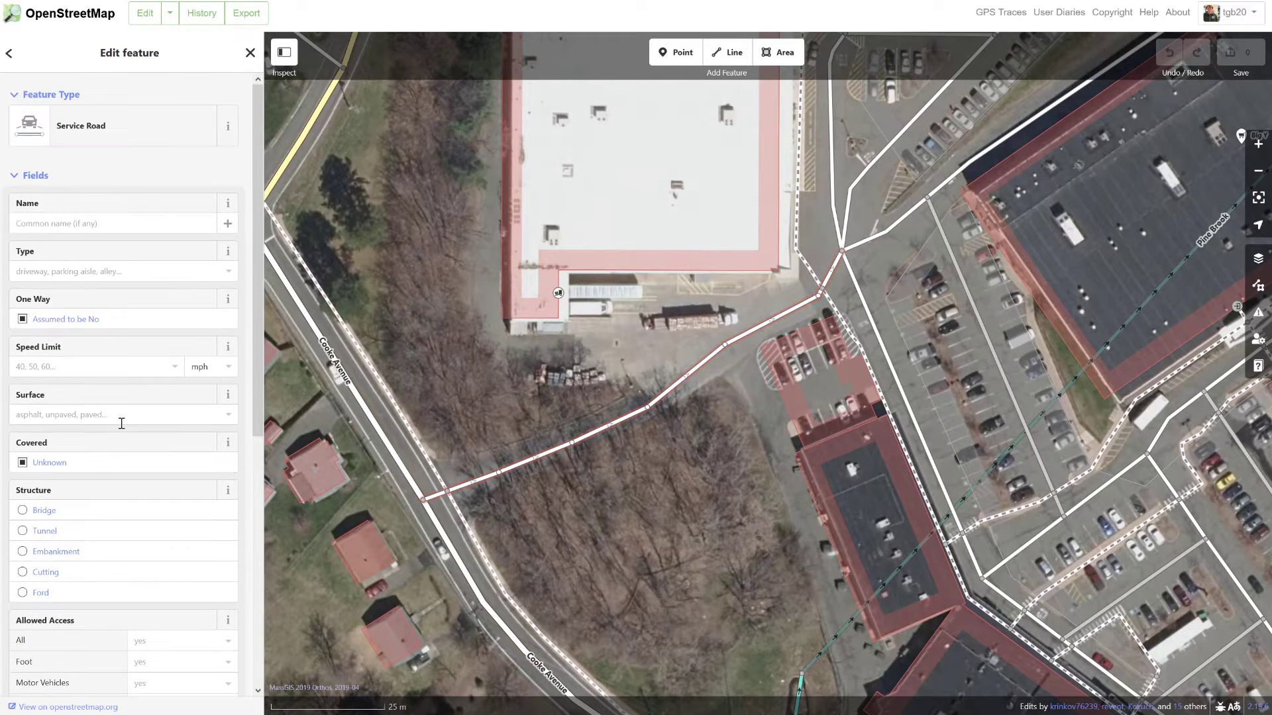
pyautogui.click(67, 323)
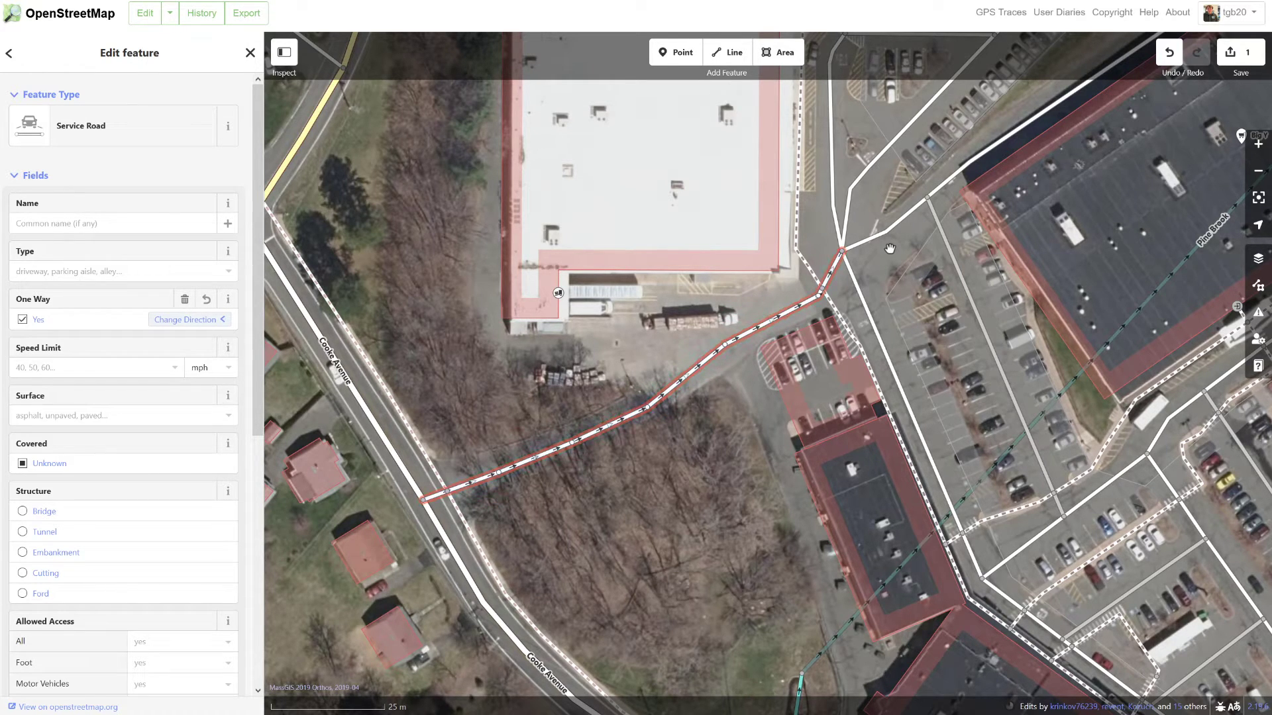
# - Reverse the service road's one-way direction and switch it back
pyautogui.click(202, 320)
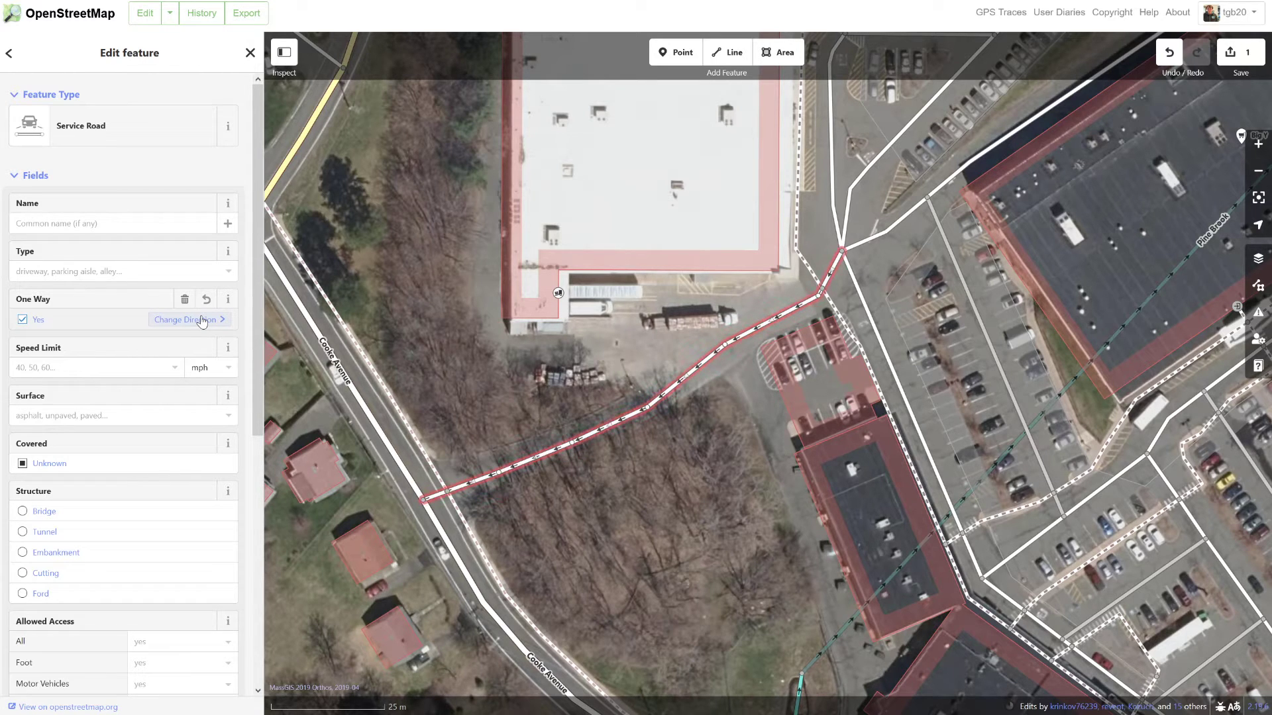
pyautogui.click(202, 320)
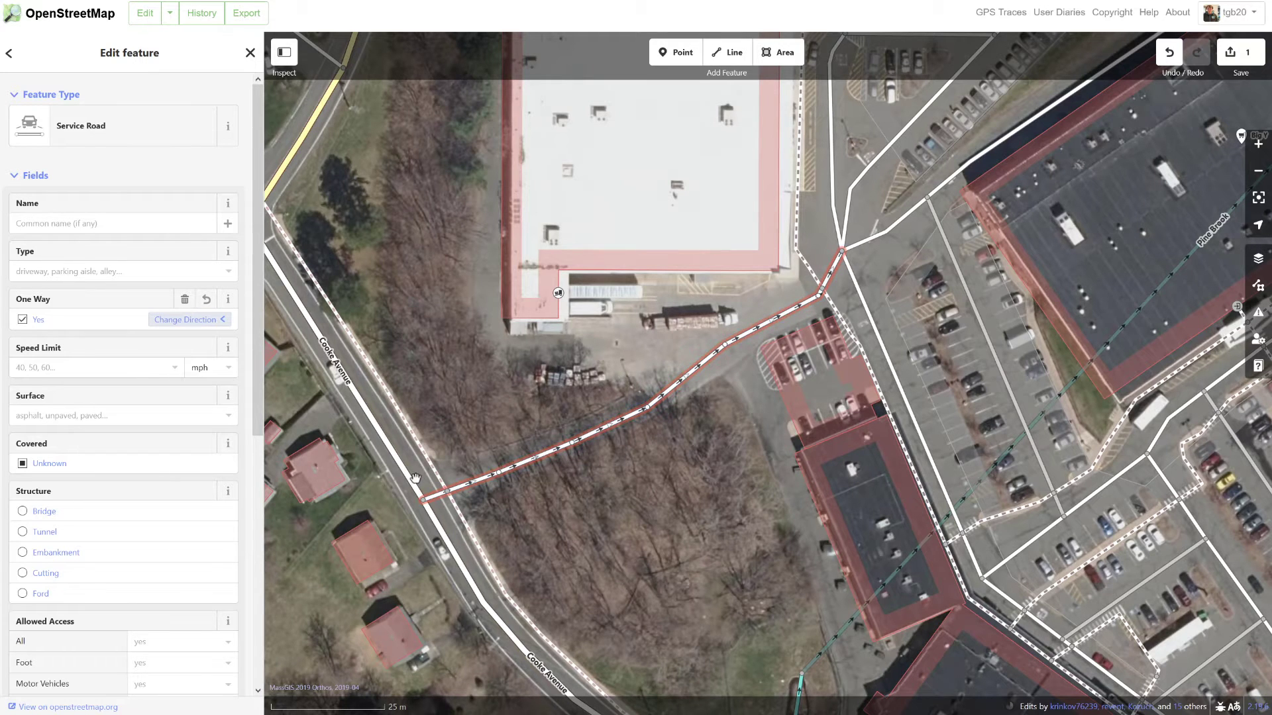
pyautogui.moveTo(674, 479); pyautogui.dragTo(628, 486)
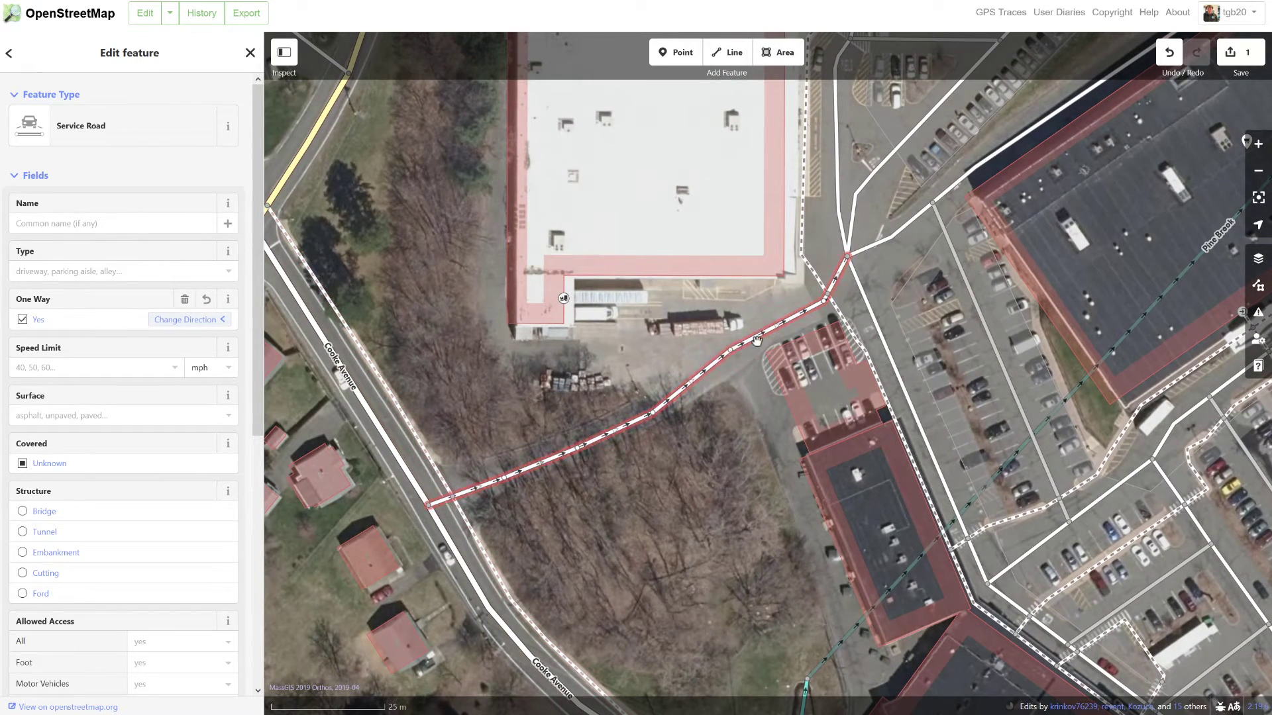
pyautogui.moveTo(884, 280); pyautogui.dragTo(861, 322)
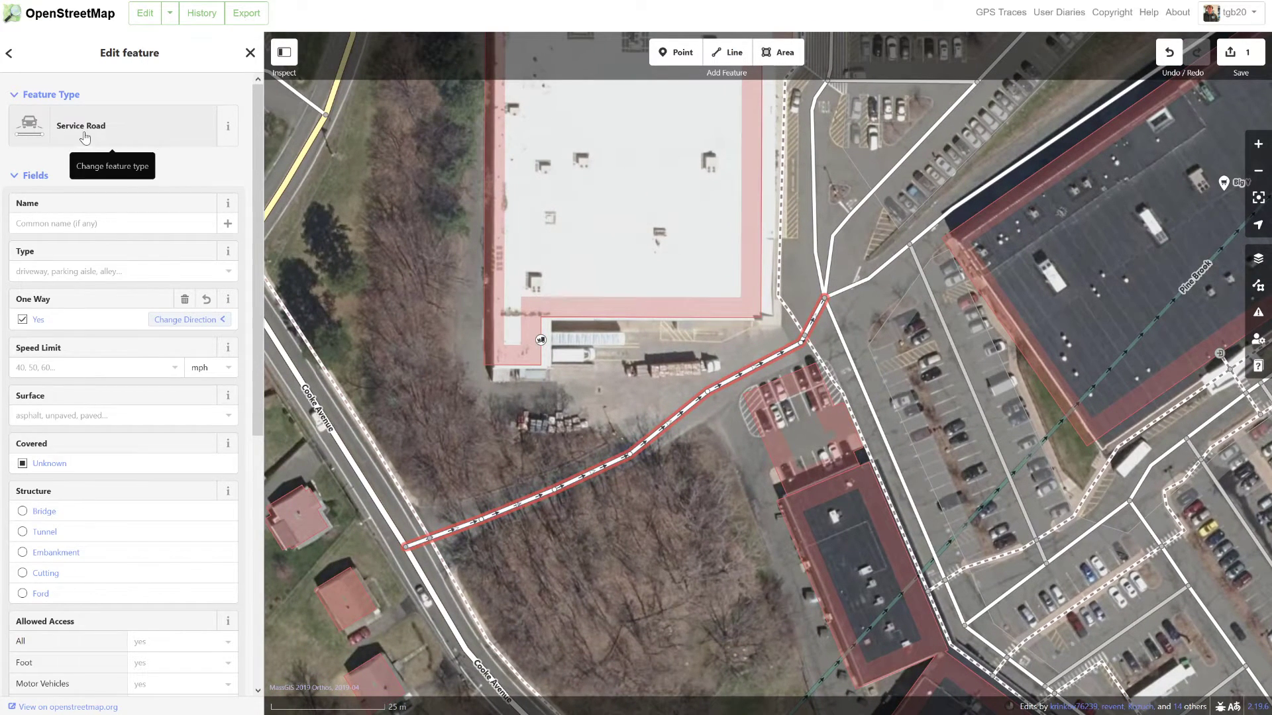
pyautogui.scroll(-3, 97, 494)
pyautogui.scroll(-2, 98, 510)
pyautogui.scroll(5, 113, 520)
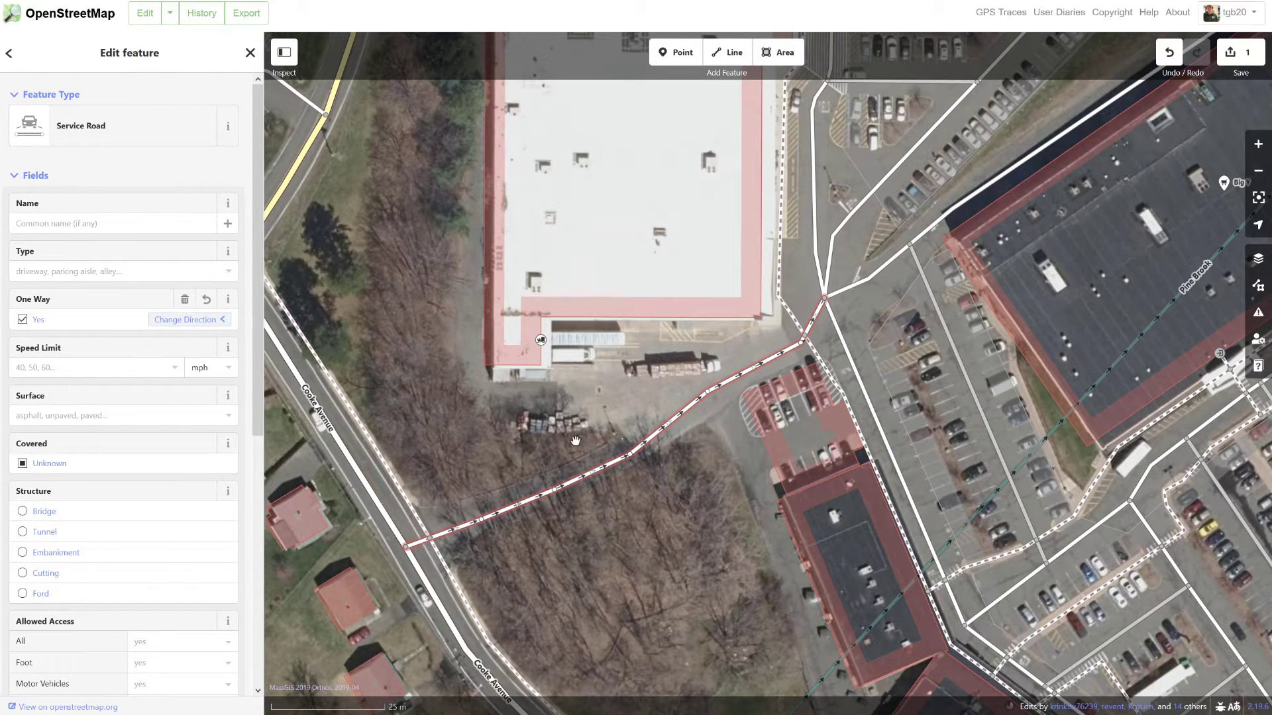
pyautogui.moveTo(629, 506); pyautogui.dragTo(618, 459)
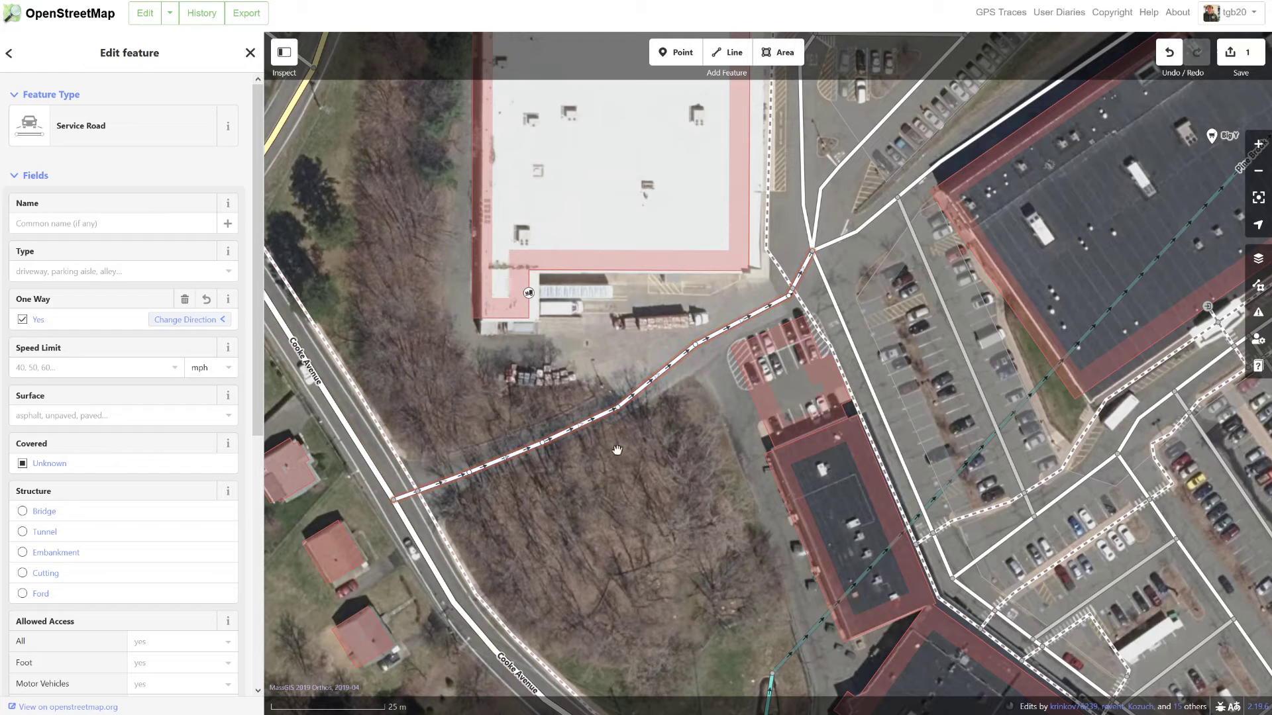
# - Upload the edit with the changeset comment "Changed road connecting Cooke Avenue and Walmart parking lot to a one way road."
pyautogui.click(1245, 52)
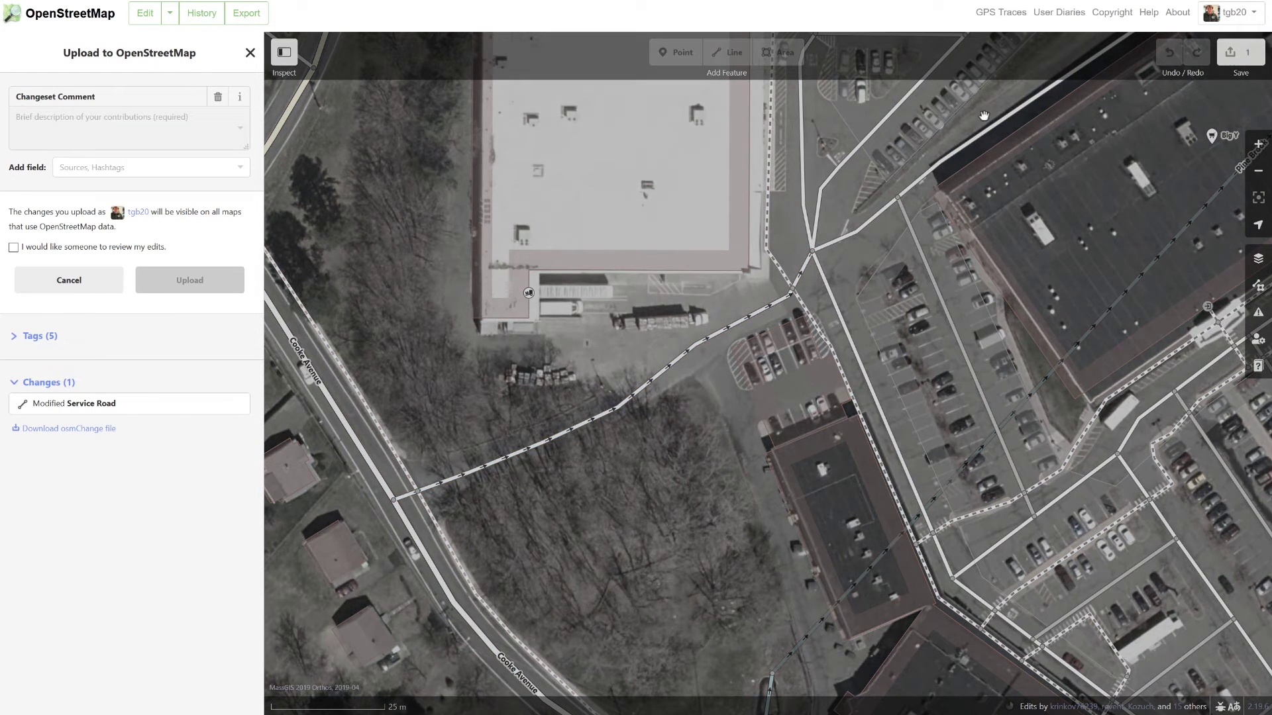
pyautogui.click(59, 132)
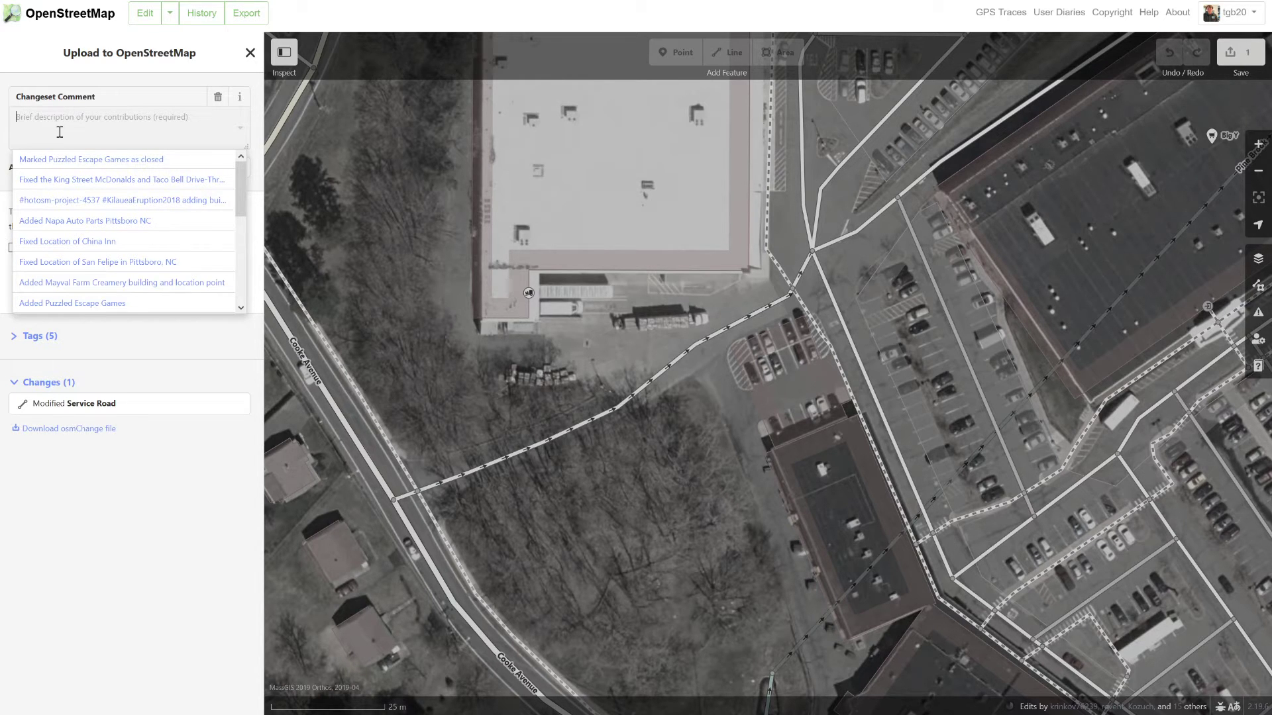
pyautogui.write('Change')
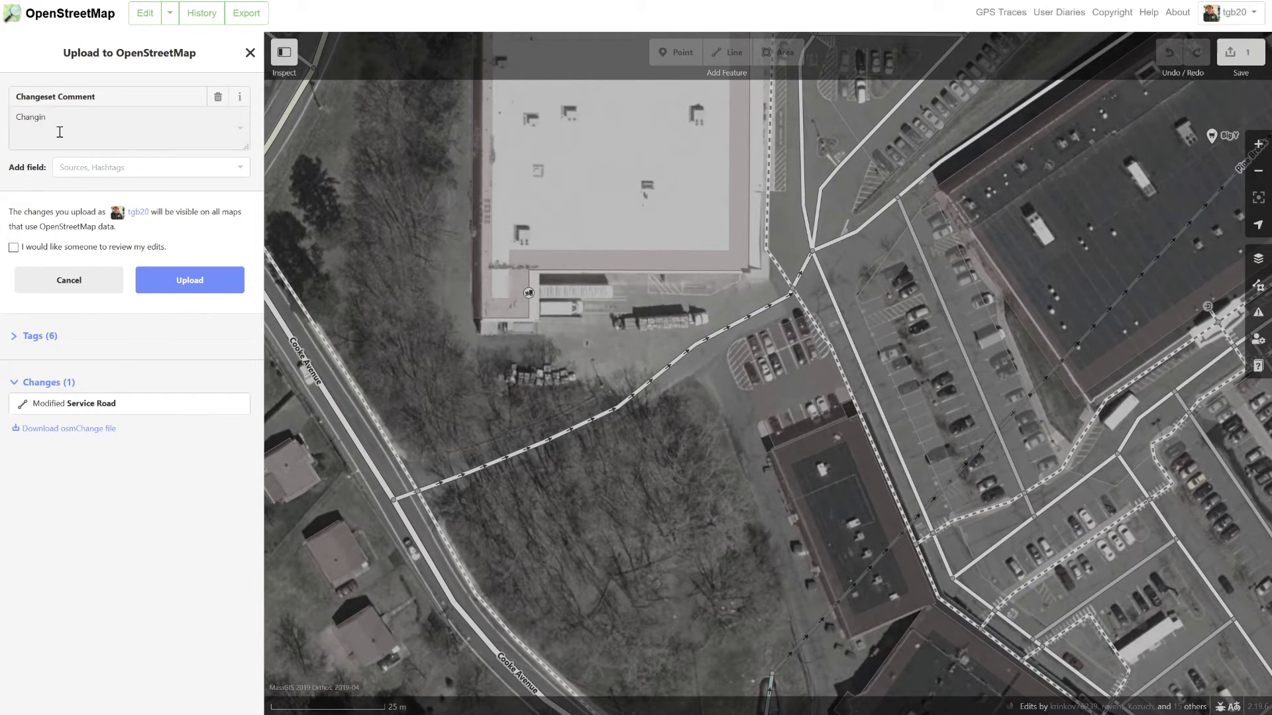
pyautogui.write('d road connecting Cooke Avenue and Walmart parki')
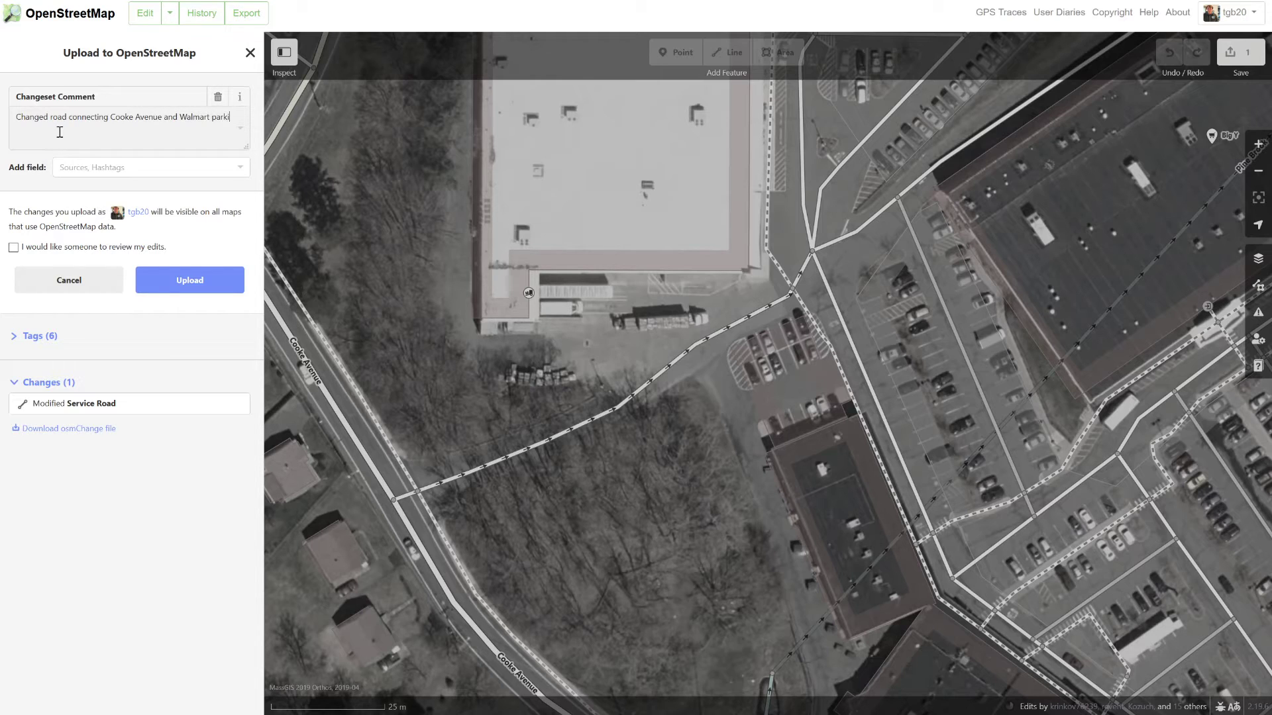
pyautogui.write('ng lot to a one way road.')
pyautogui.click(173, 301)
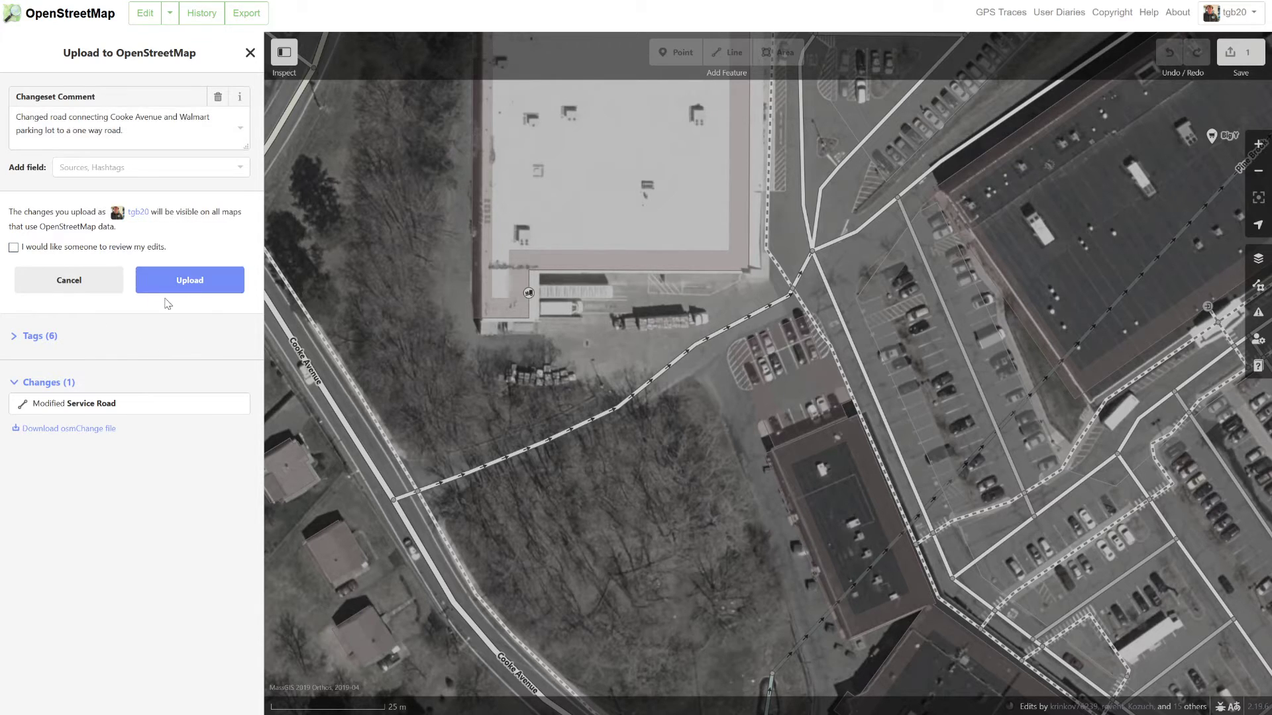
pyautogui.click(159, 289)
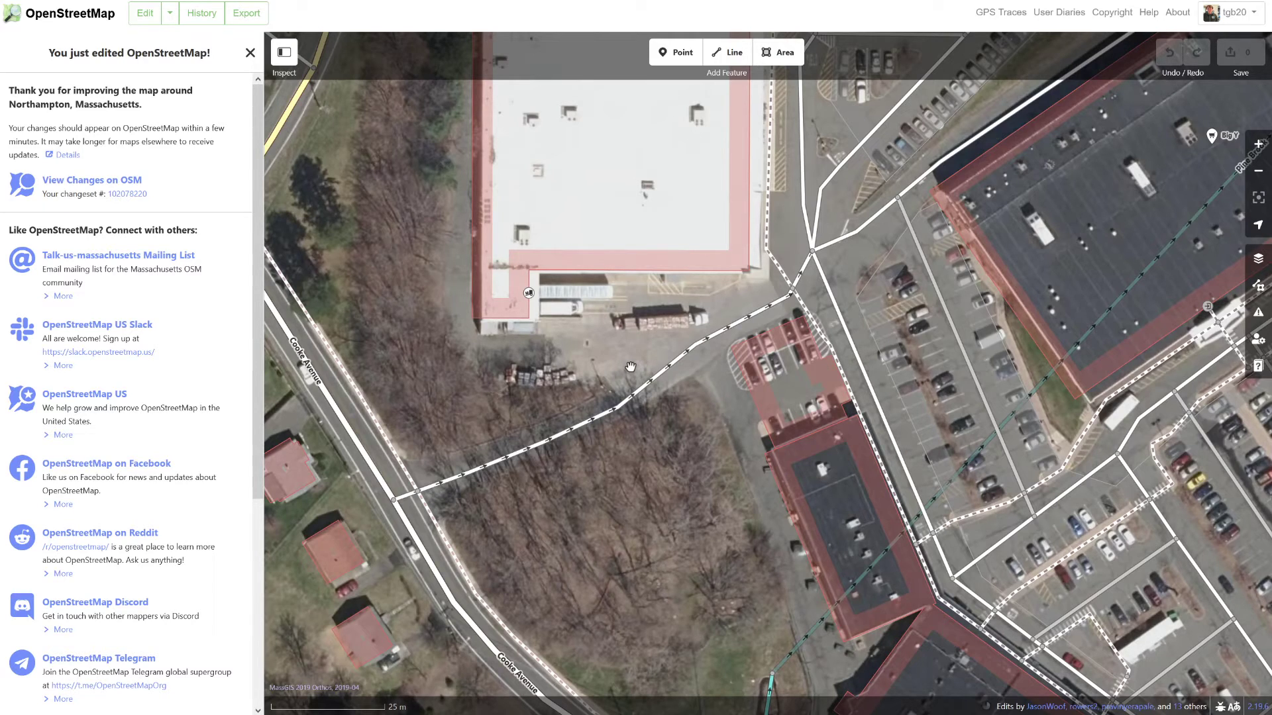
pyautogui.scroll(-3, 630, 366)
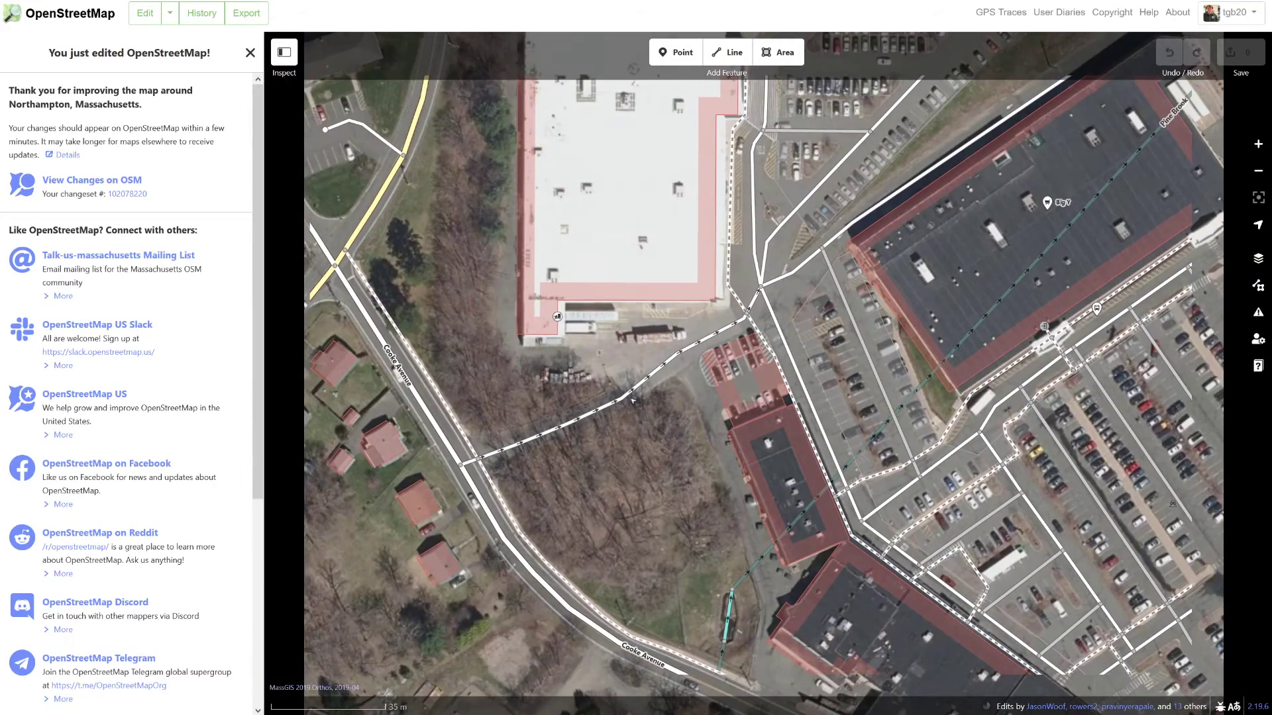
pyautogui.moveTo(683, 502); pyautogui.dragTo(517, 392)
pyautogui.scroll(-3, 517, 392)
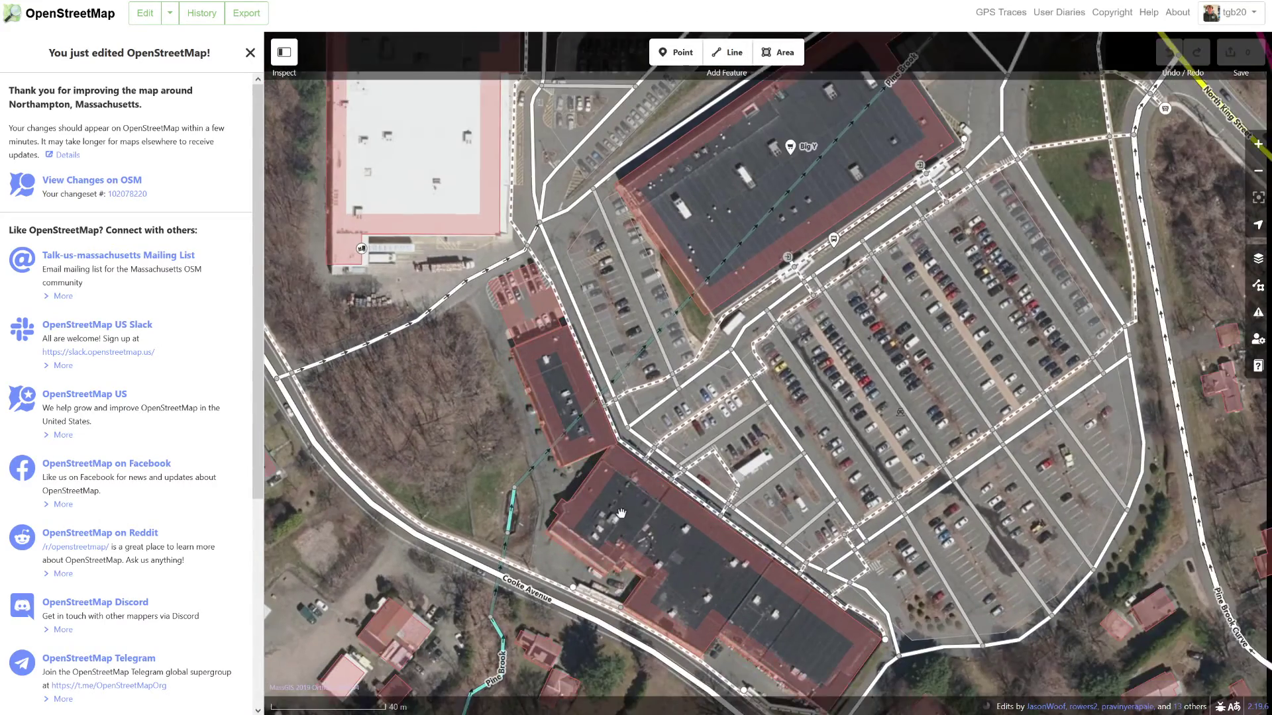
# - Delete the service road running from Damon Road to the Dunkin' Donuts building
pyautogui.scroll(-2, 517, 393)
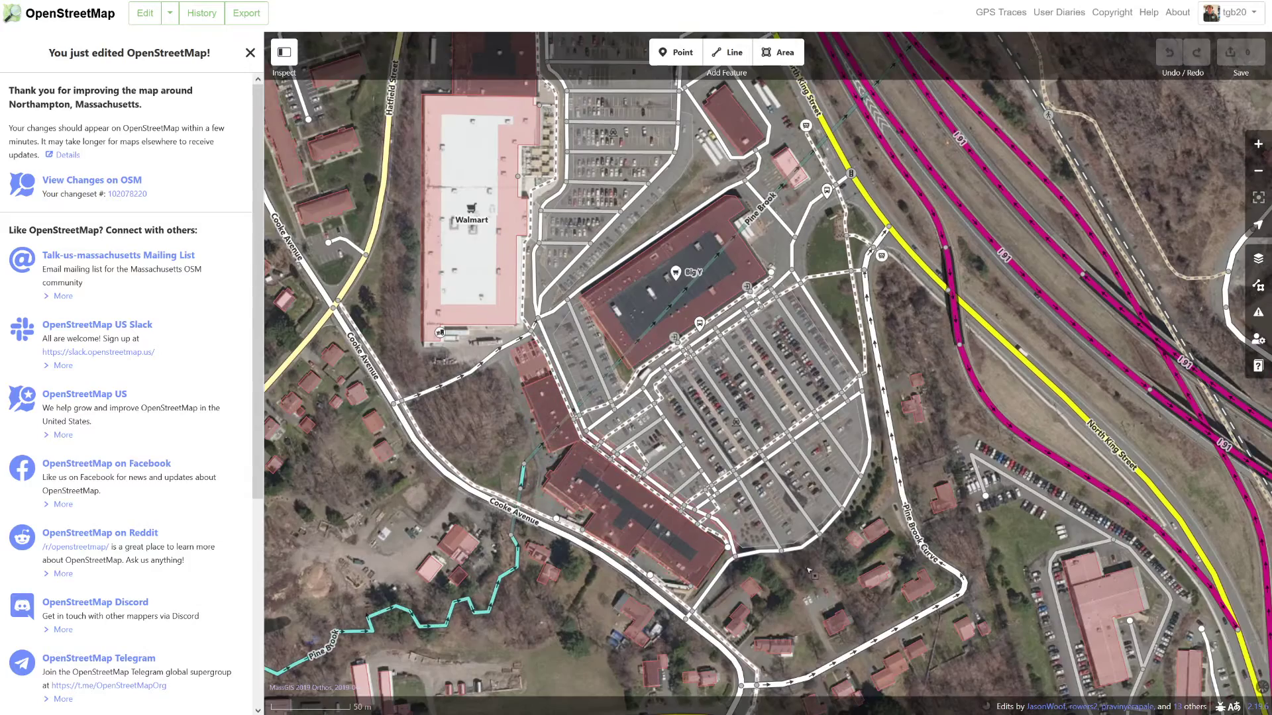
pyautogui.moveTo(807, 565); pyautogui.dragTo(420, 345)
pyautogui.scroll(4, 786, 451)
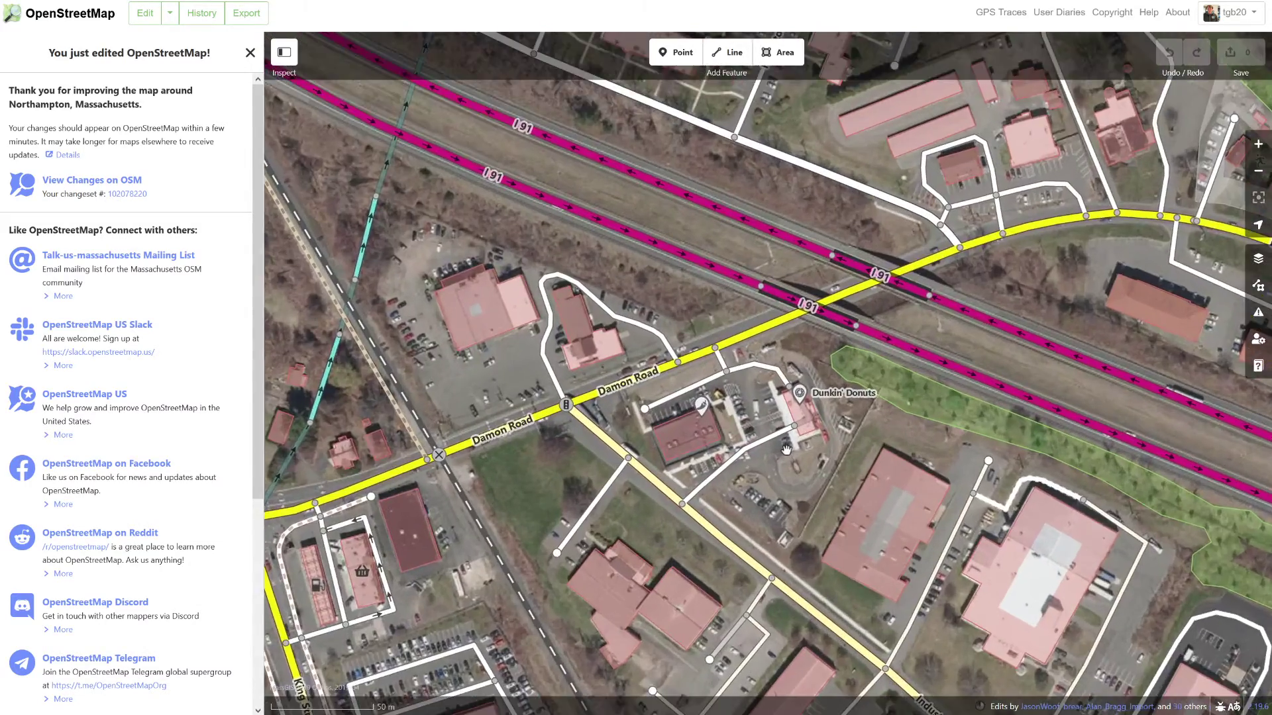
pyautogui.scroll(3, 786, 451)
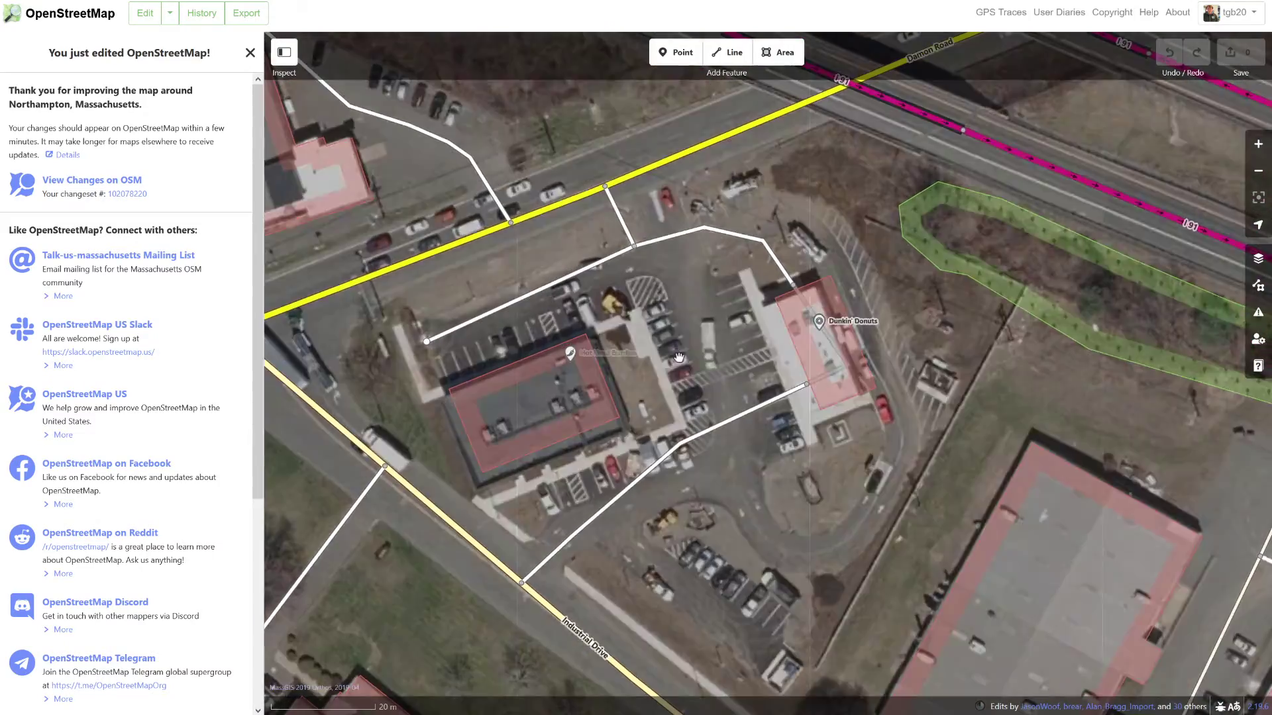
pyautogui.scroll(1, 698, 391)
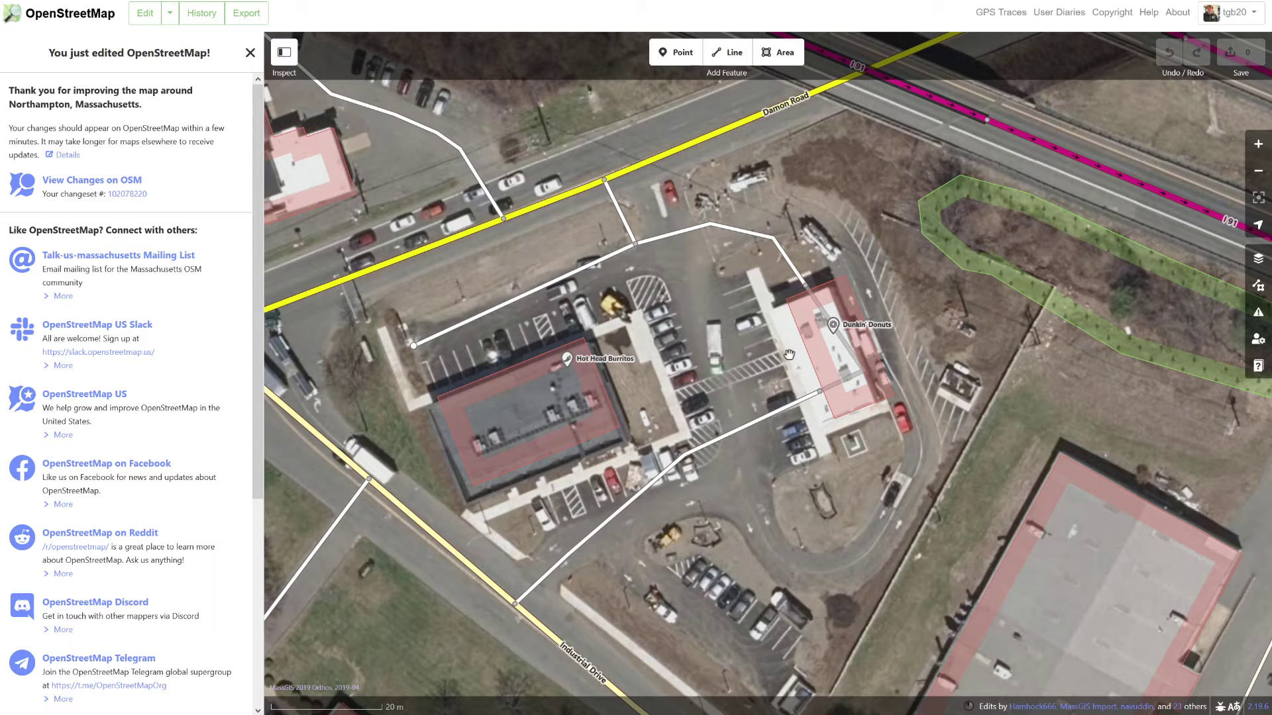
pyautogui.moveTo(719, 293); pyautogui.dragTo(686, 321)
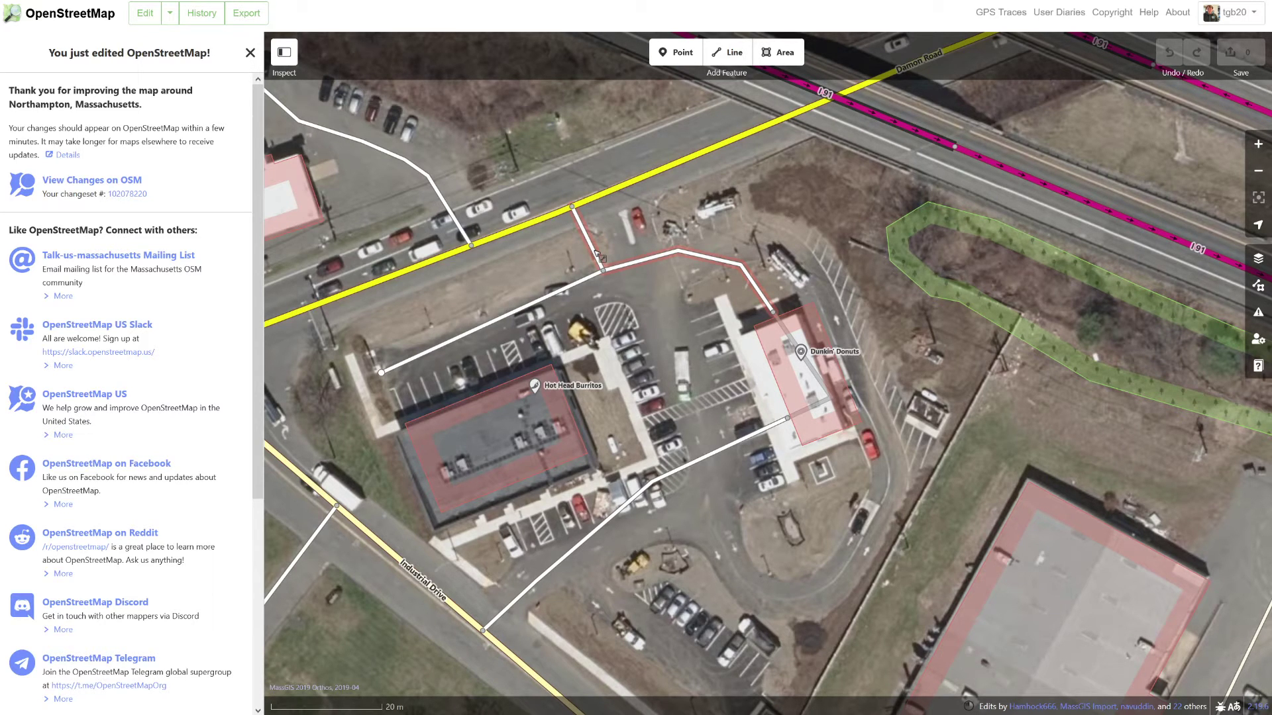
pyautogui.click(599, 257)
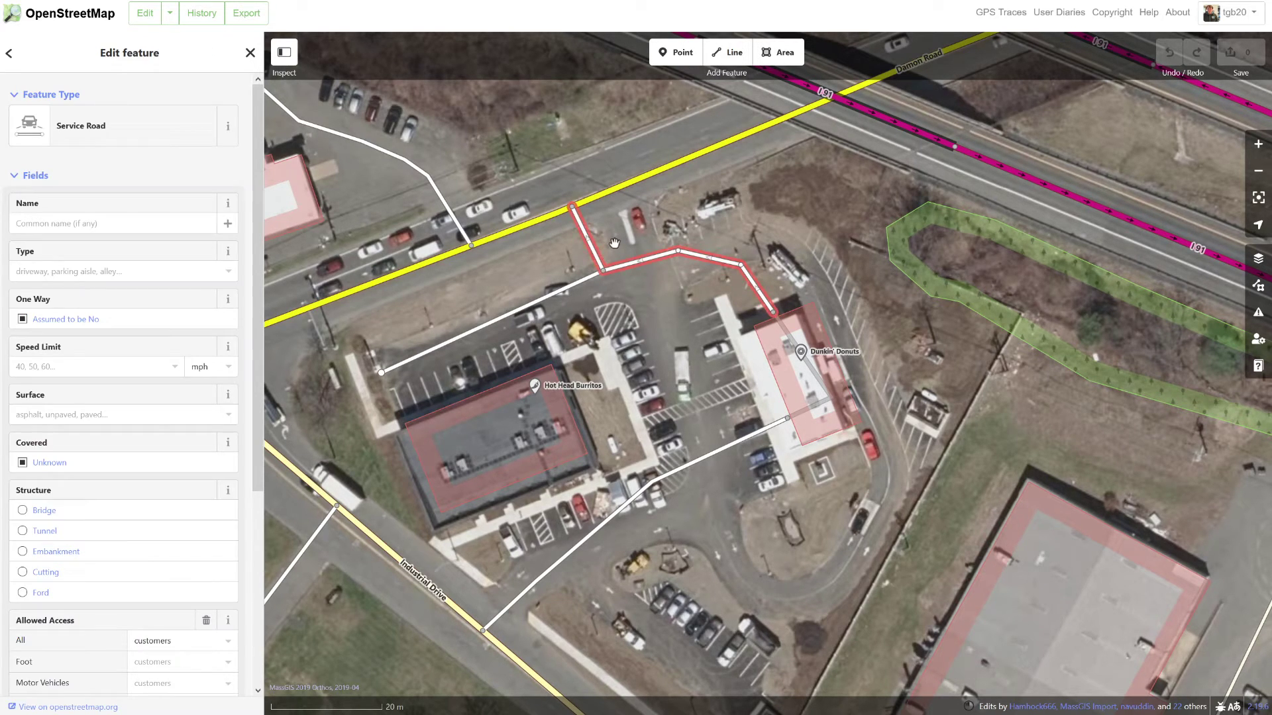
pyautogui.press('Delete')
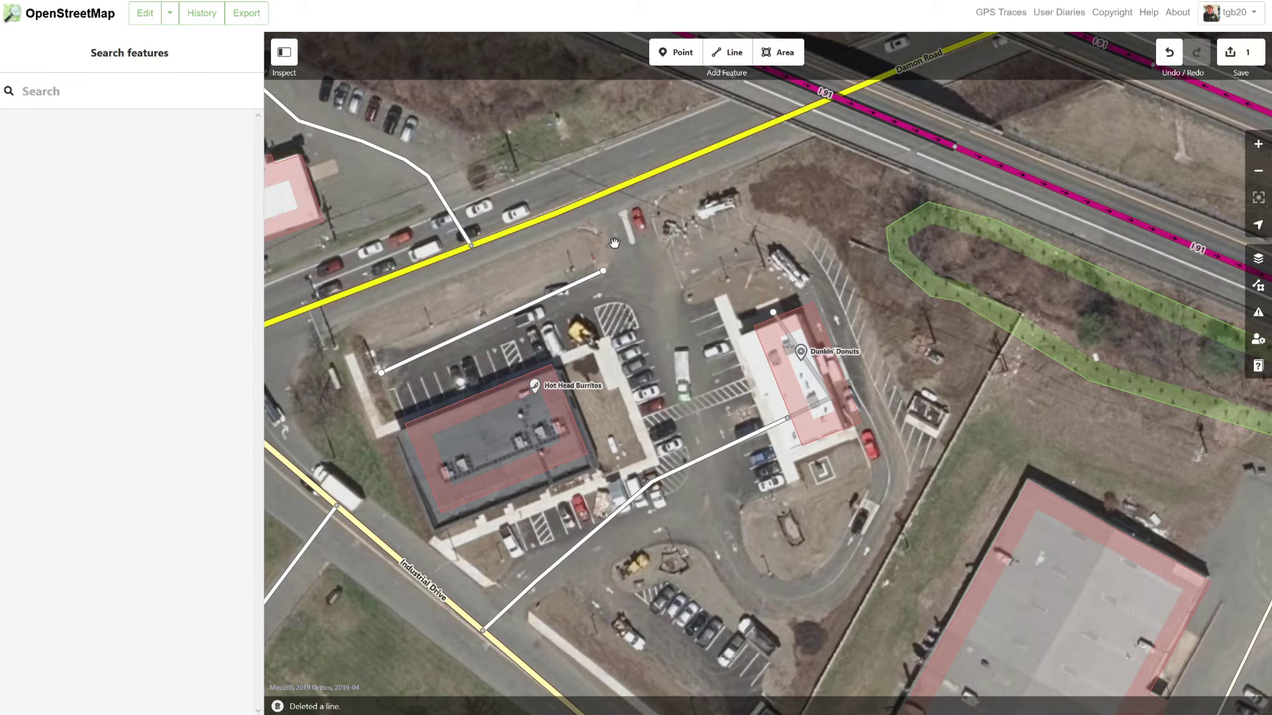
# - Delete the service road along the parking spaces north of Hot Head Burritos and the one from Industrial Drive to Dunkin' Donuts
pyautogui.click(588, 274)
pyautogui.press('Delete')
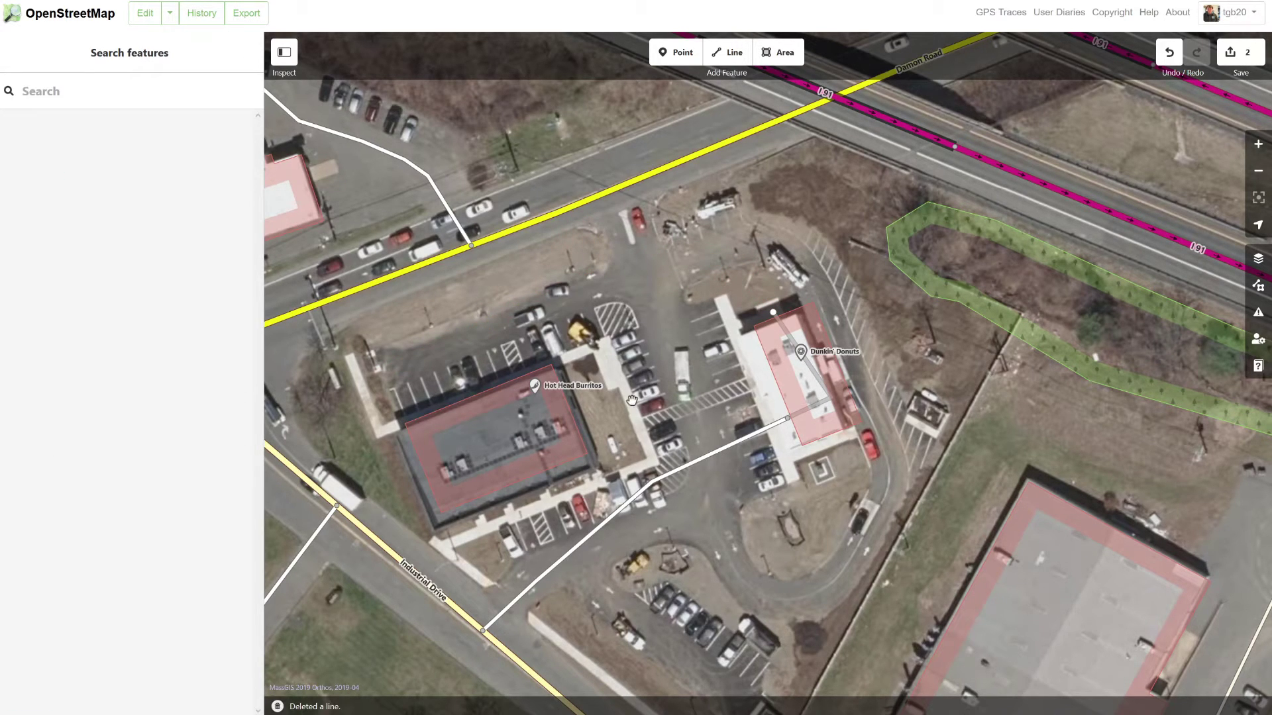
pyautogui.click(681, 466)
pyautogui.press('Delete')
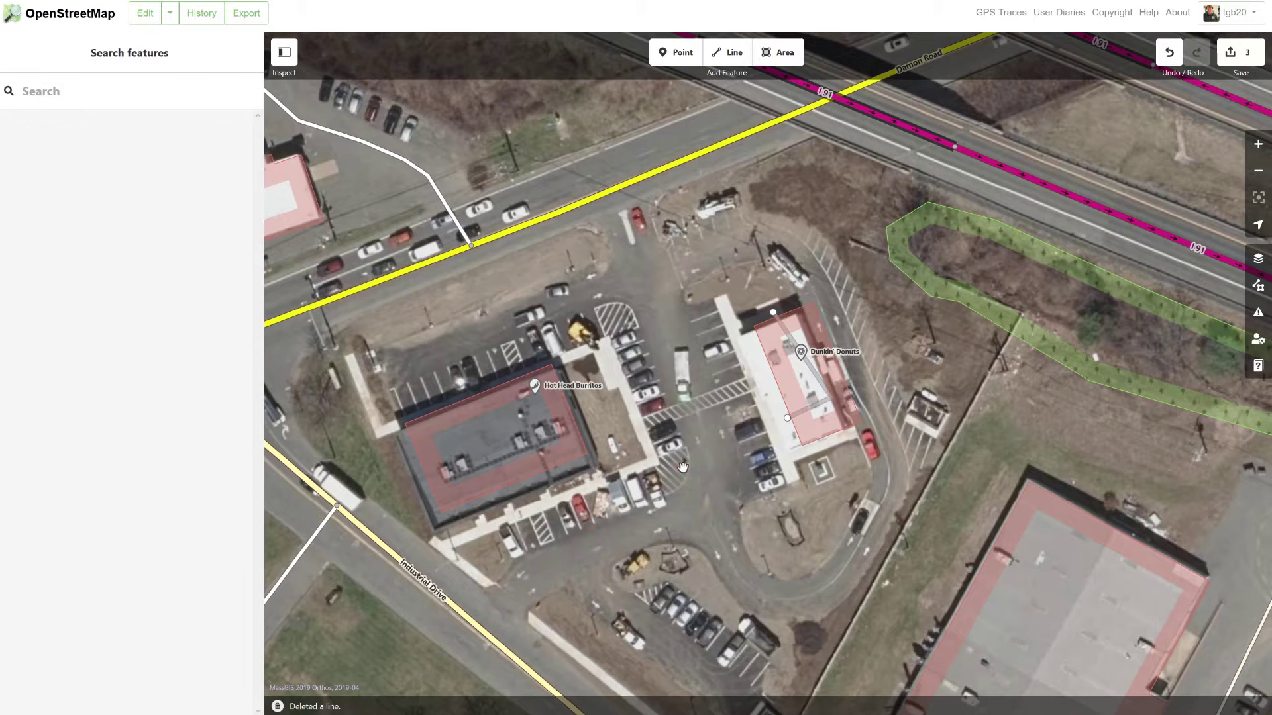
# - Delete the service road tunnel segment that crosses the Dunkin' Donuts building
pyautogui.click(818, 401)
pyautogui.press('Escape')
pyautogui.click(825, 385)
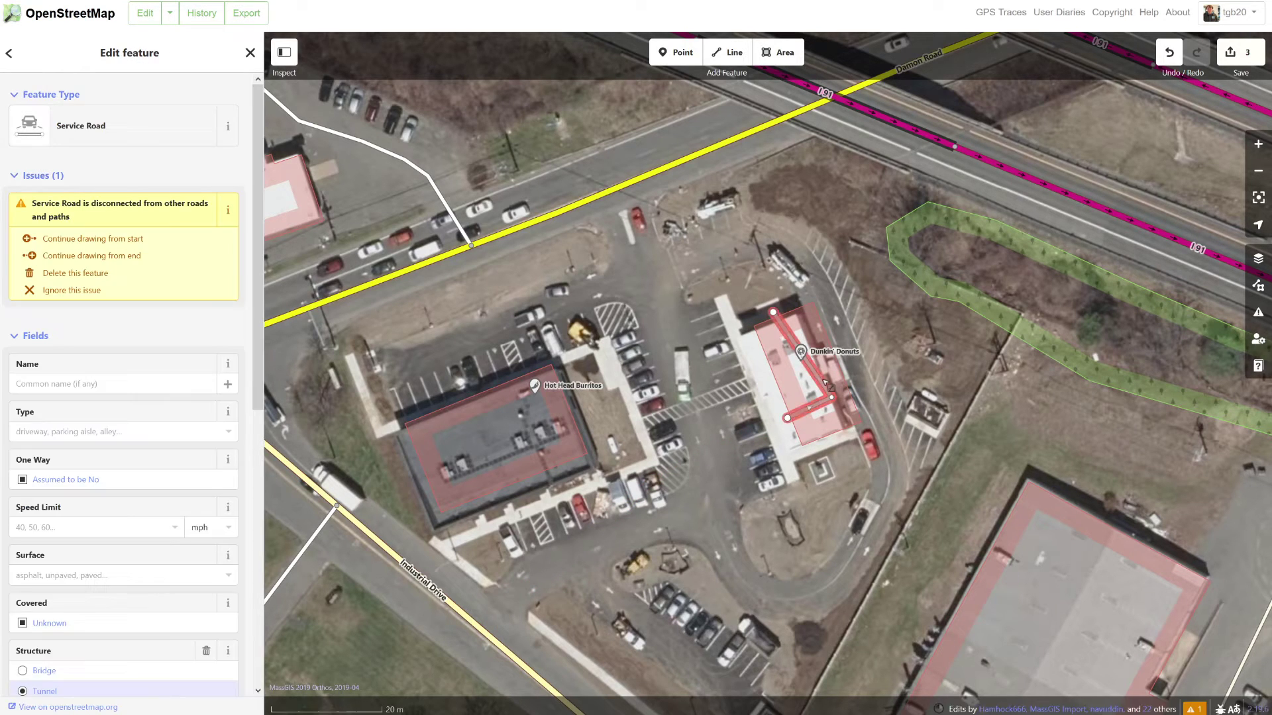
pyautogui.press('Delete')
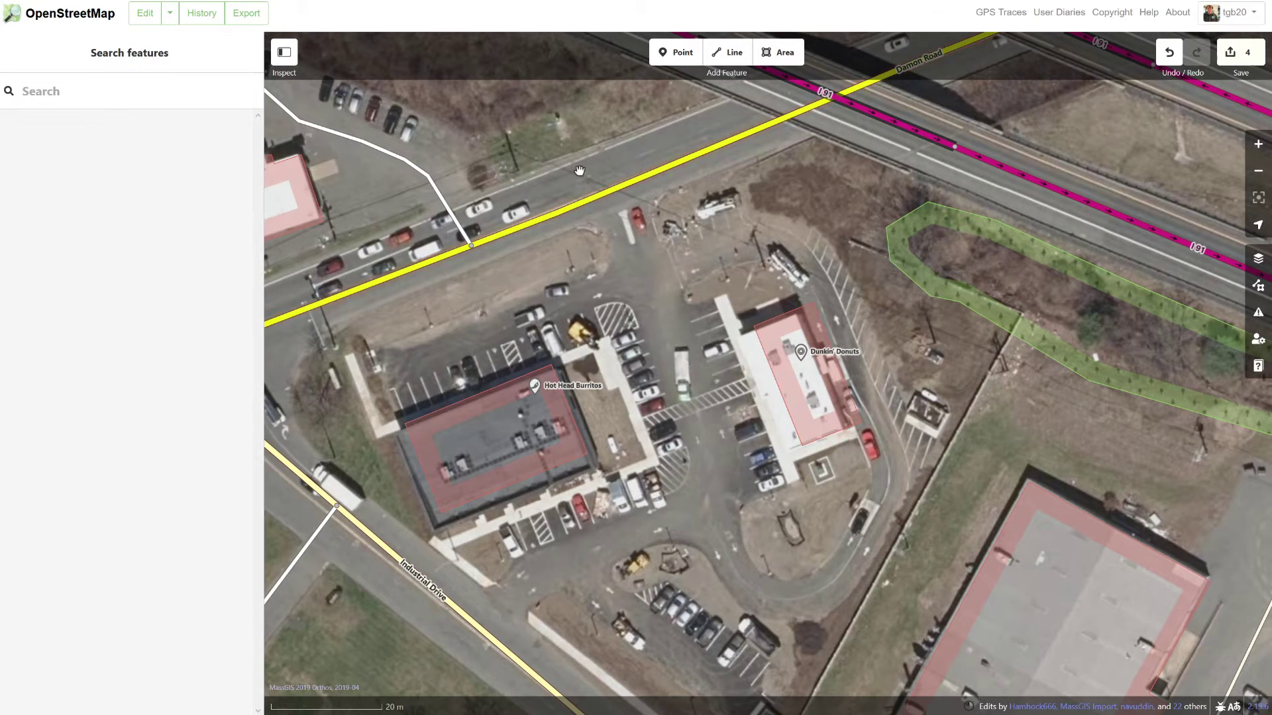
# - Draw a Service Road from Damon Road between Hot Head Burritos and Dunkin' Donuts, bending to end at Industrial Drive
pyautogui.moveTo(579, 171); pyautogui.dragTo(593, 174)
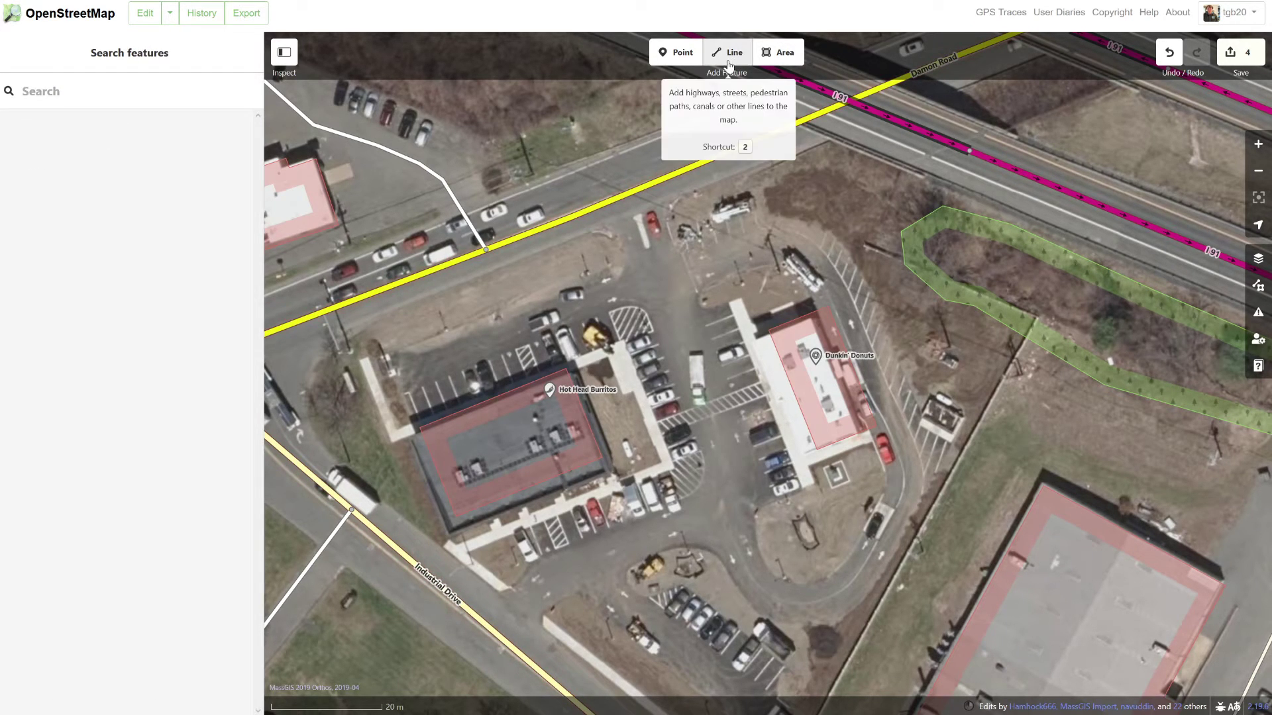
pyautogui.click(726, 52)
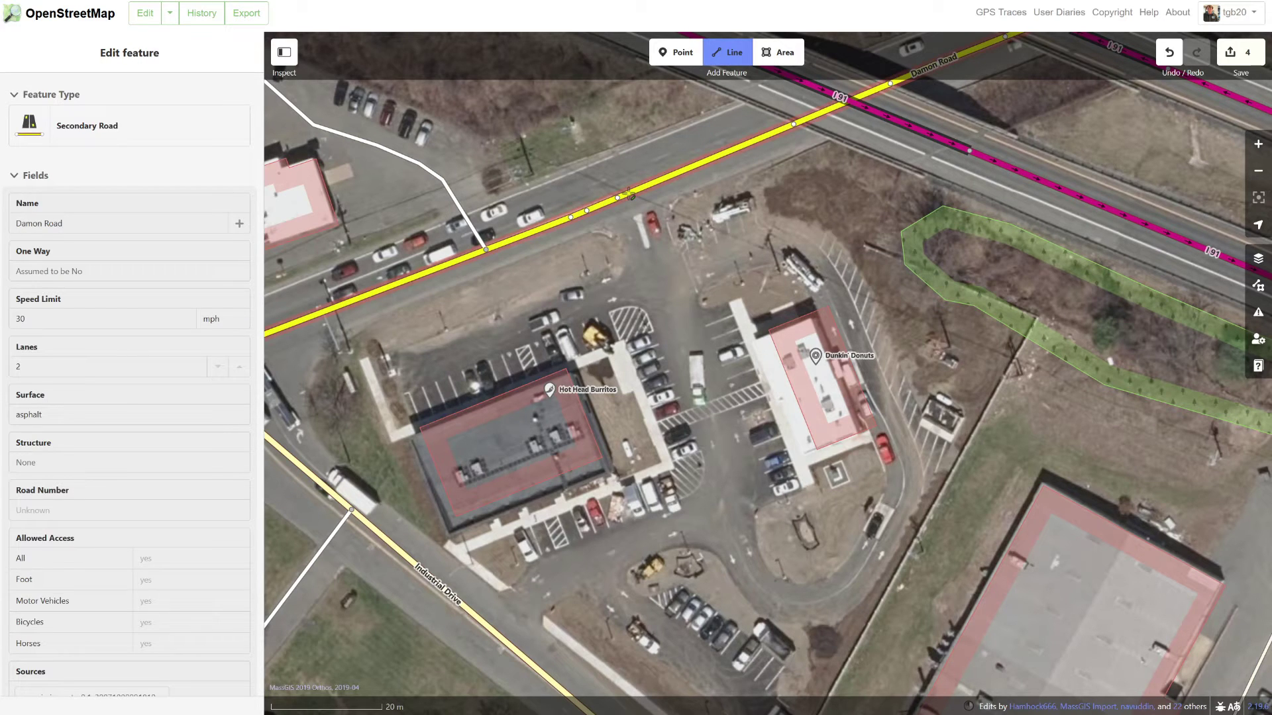
pyautogui.click(629, 194)
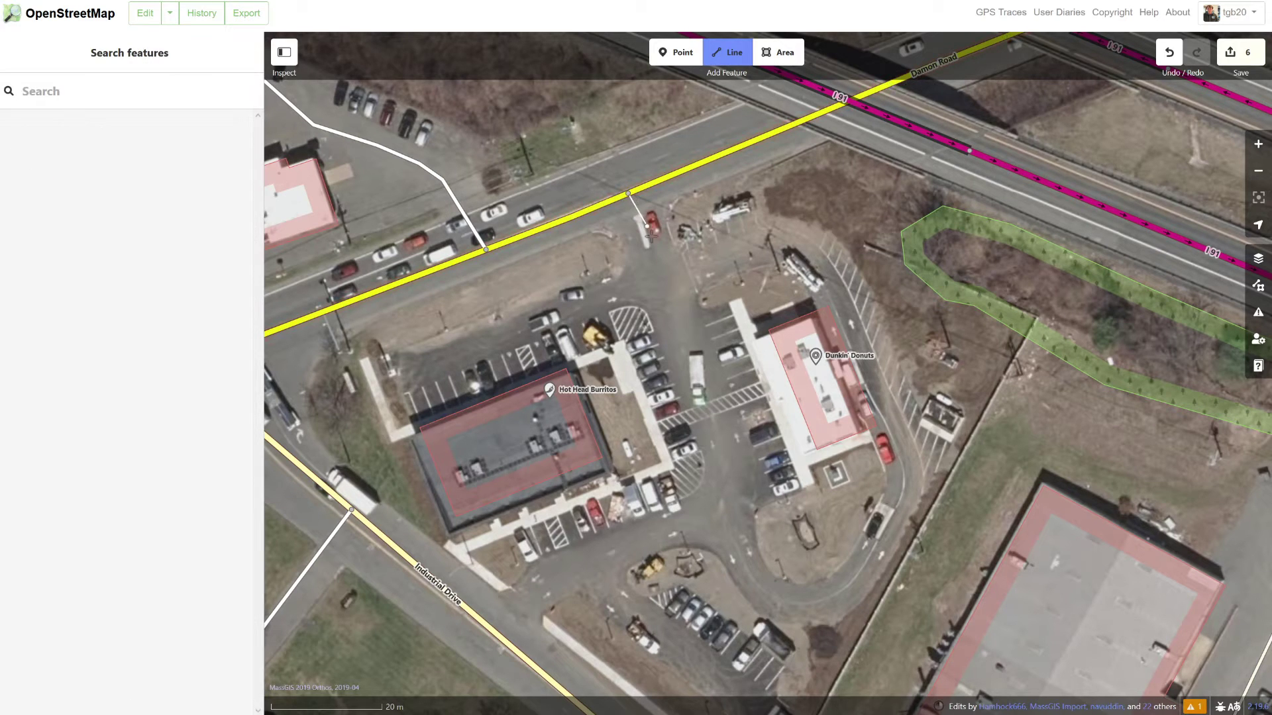
pyautogui.click(728, 504)
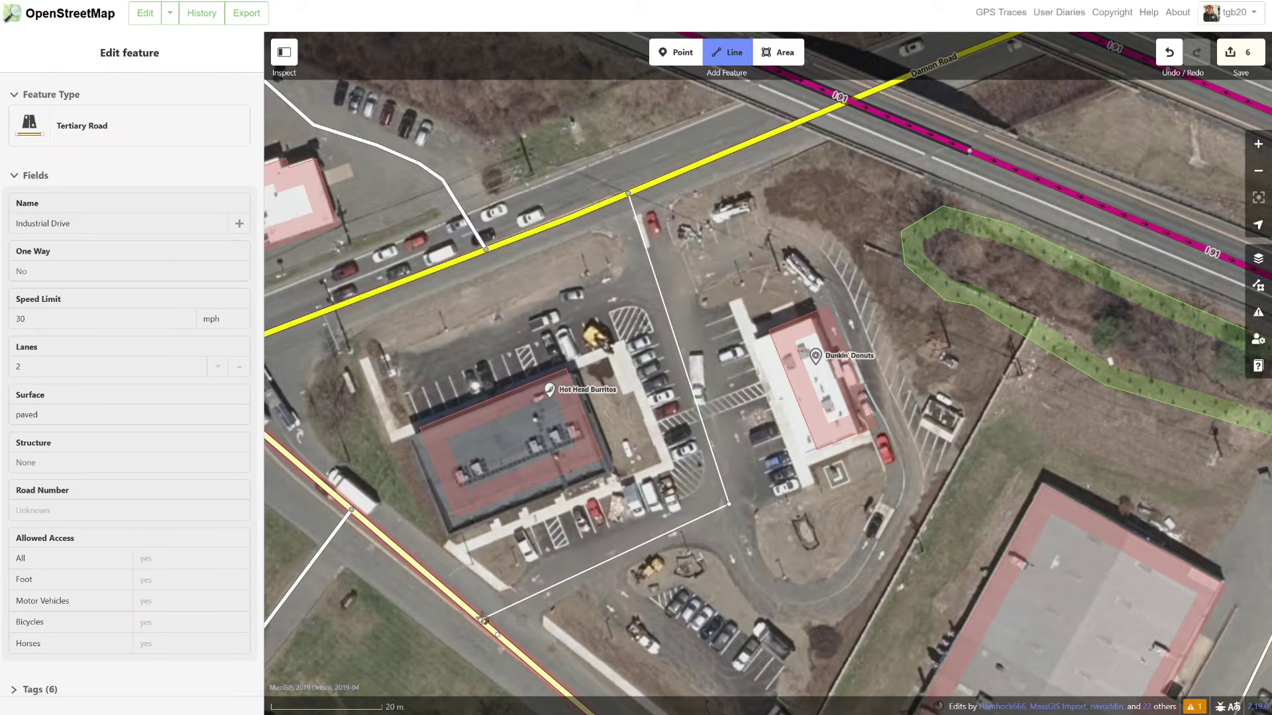
pyautogui.click(482, 619)
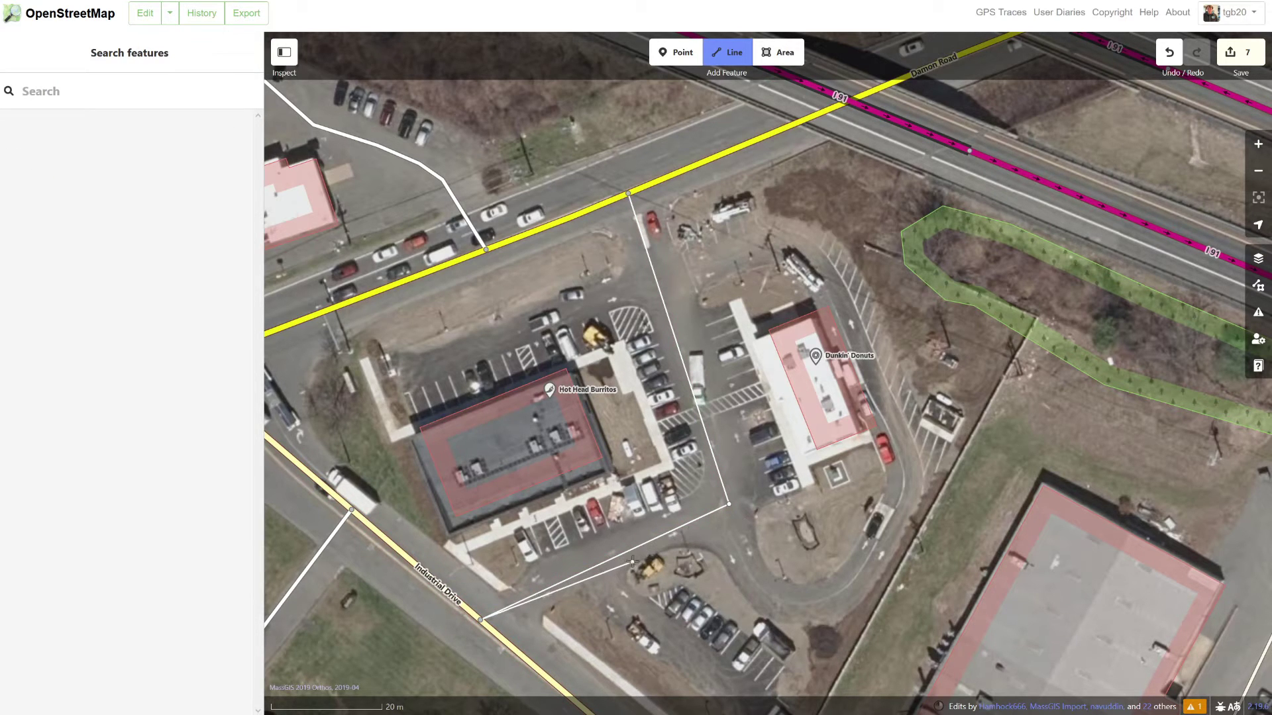
pyautogui.press('Return')
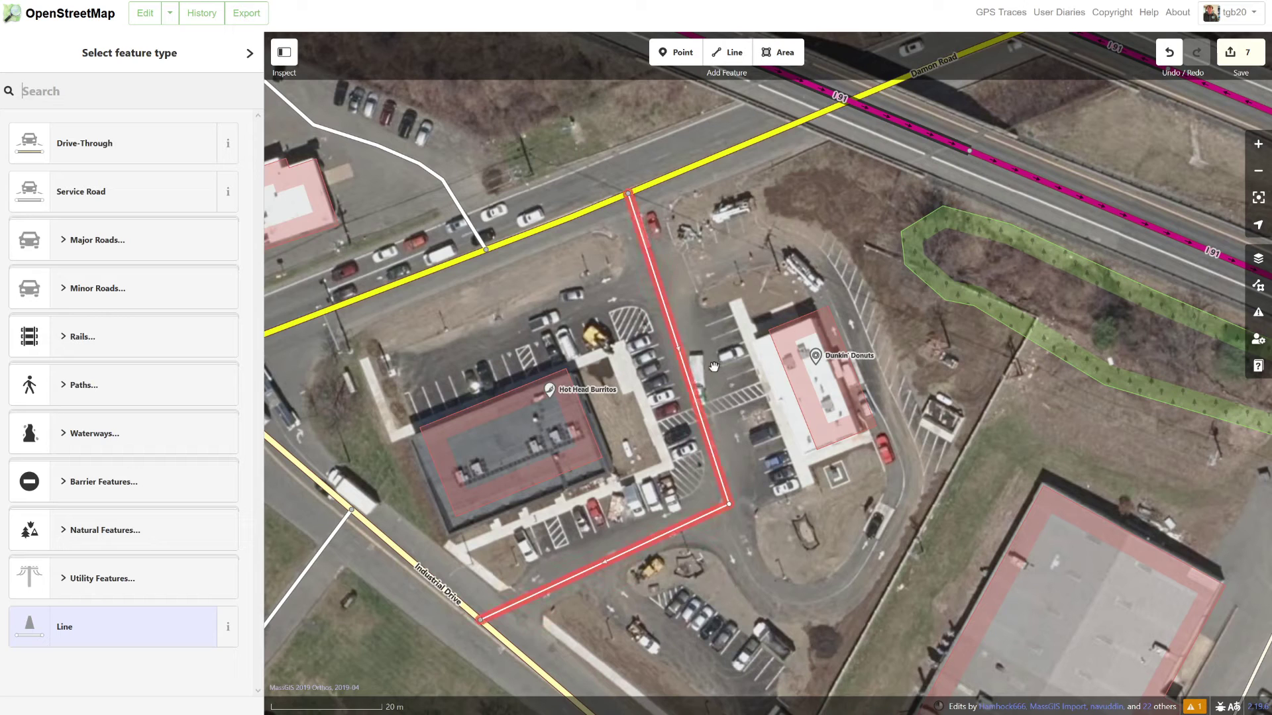
pyautogui.click(103, 193)
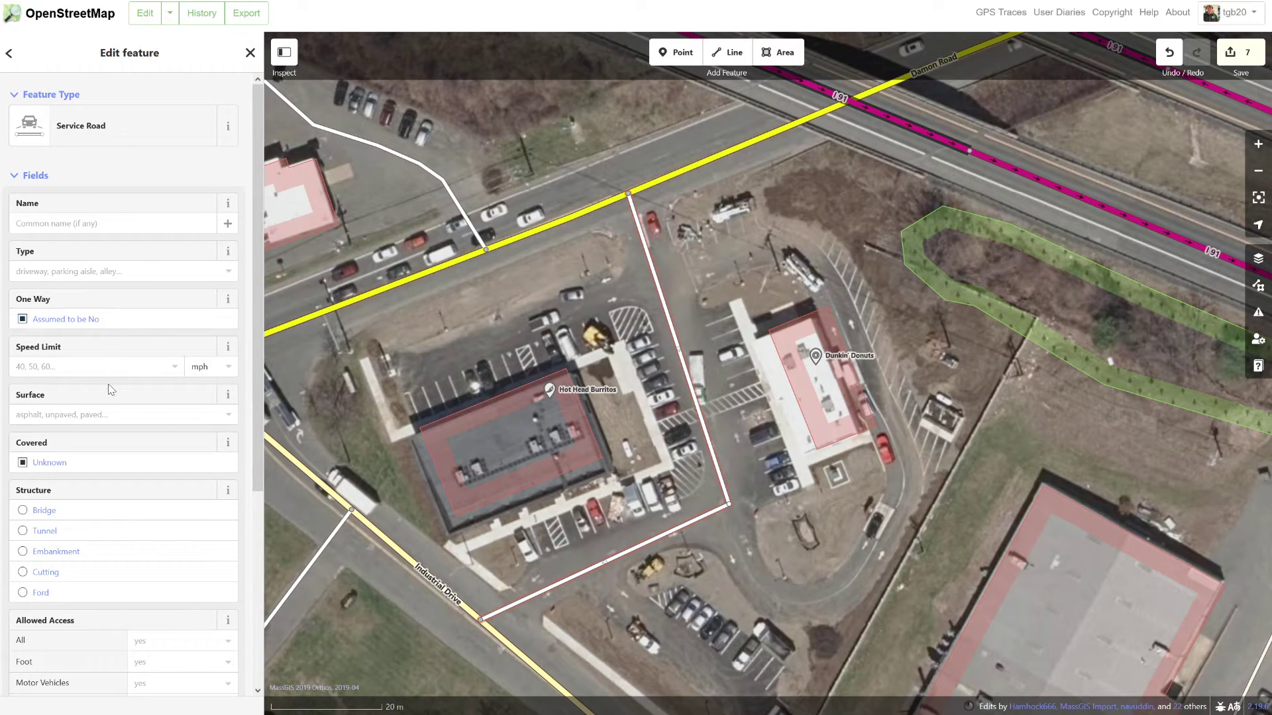
pyautogui.scroll(-4, 106, 322)
pyautogui.scroll(4, 91, 525)
# - Draw a Service Road branching off the new road along the parking spaces on the north side of Hot Head Burritos
pyautogui.click(731, 57)
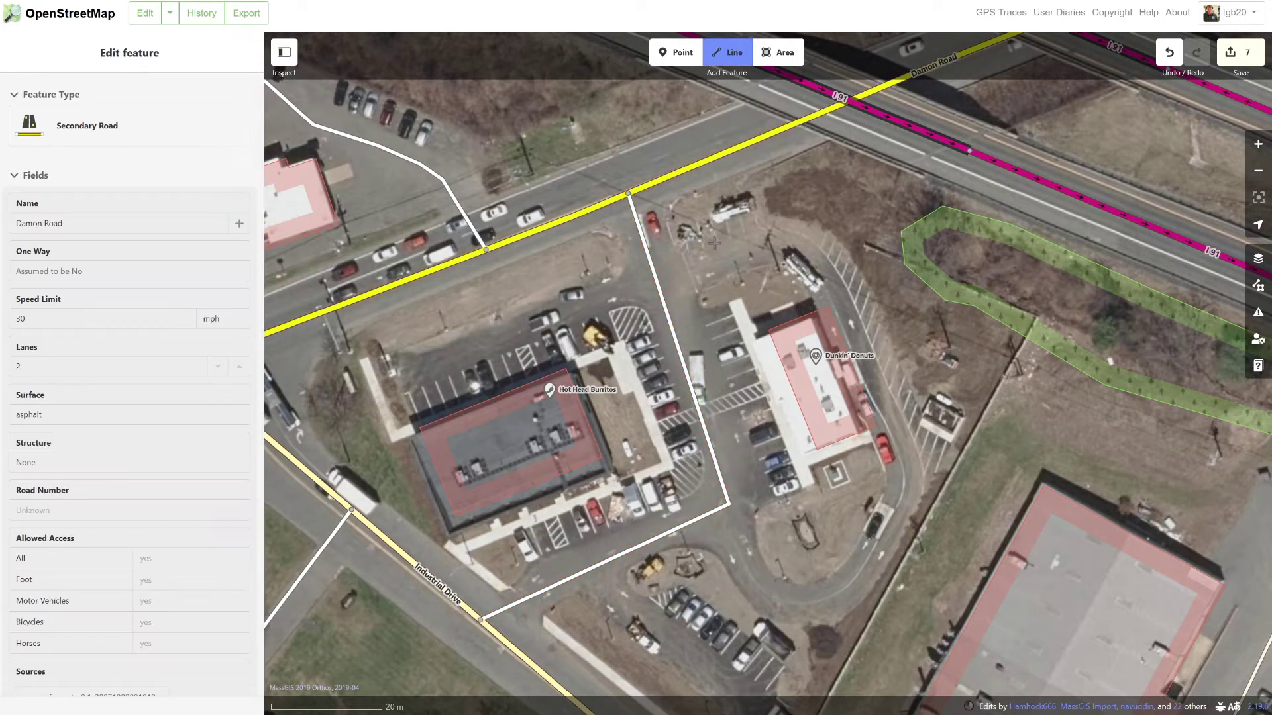
pyautogui.click(656, 278)
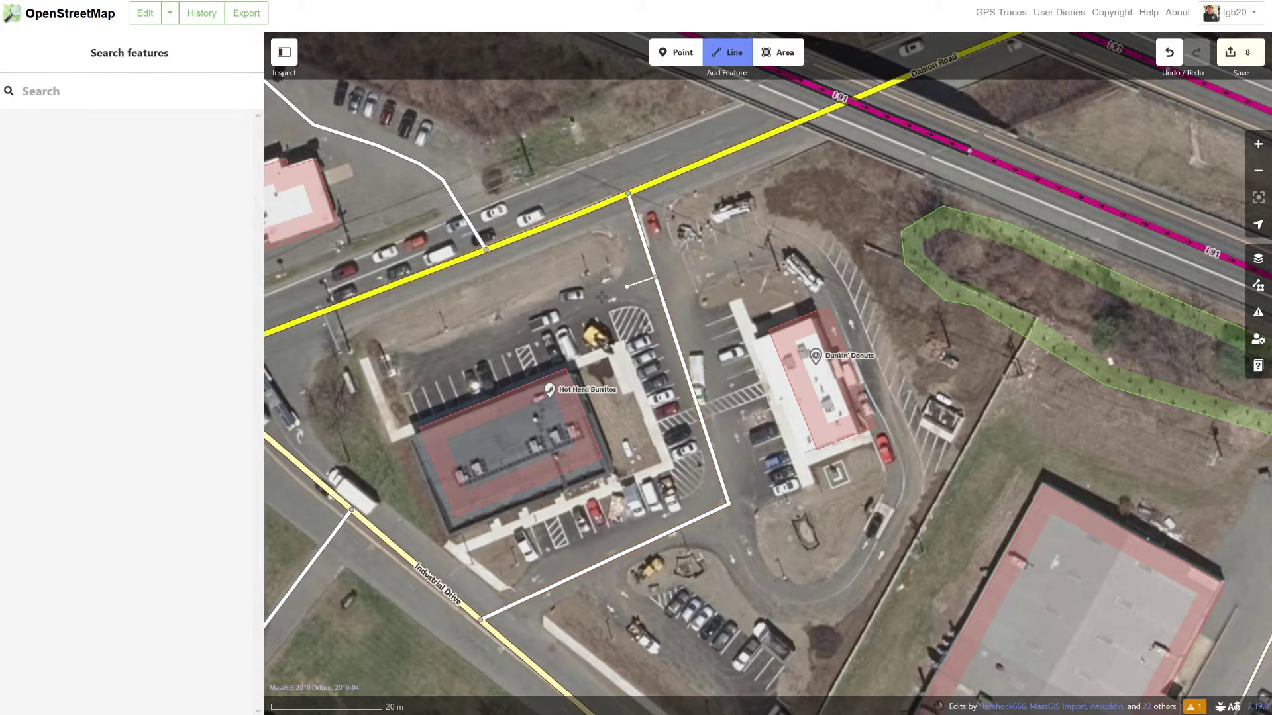
pyautogui.click(404, 372)
pyautogui.click(404, 372)
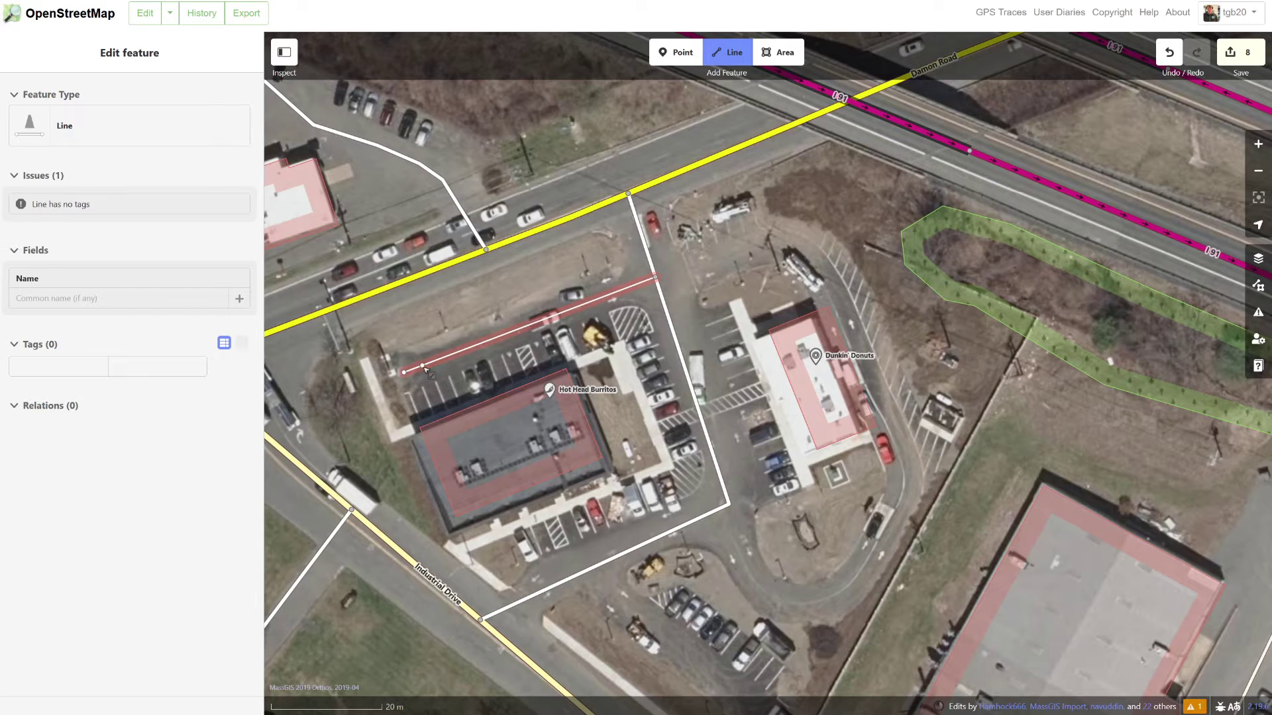
pyautogui.press('Escape')
pyautogui.click(126, 143)
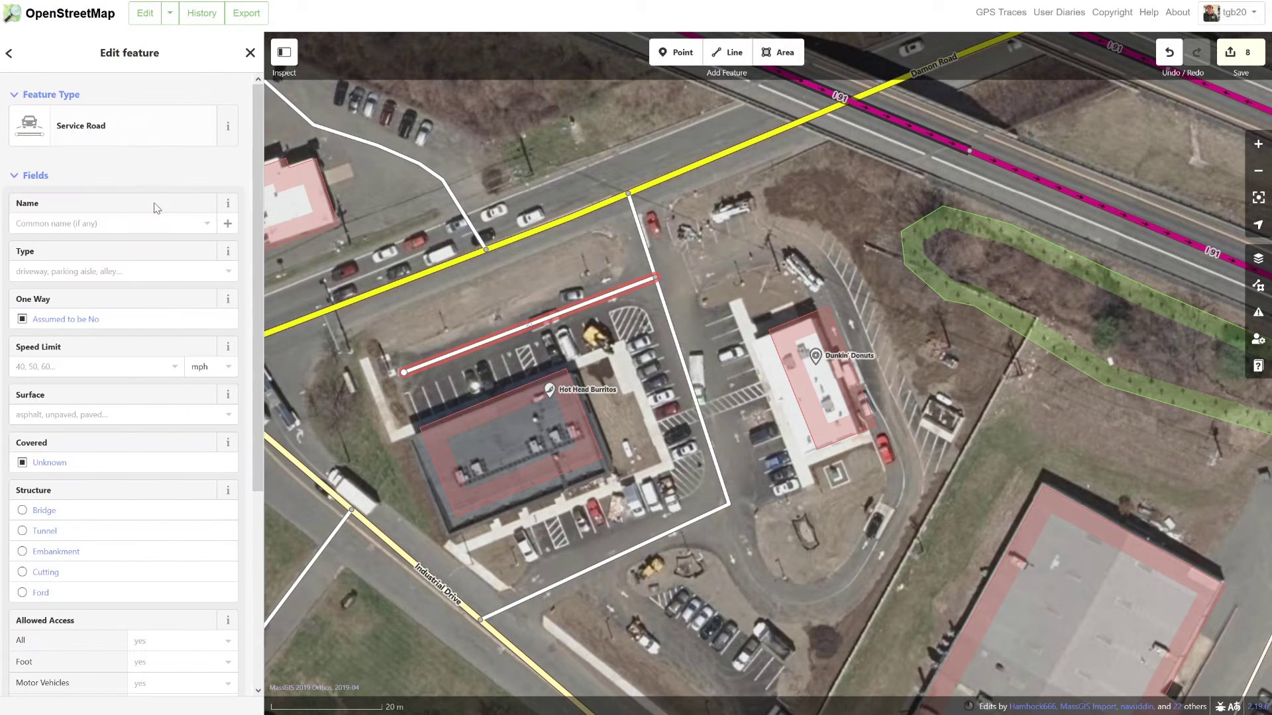
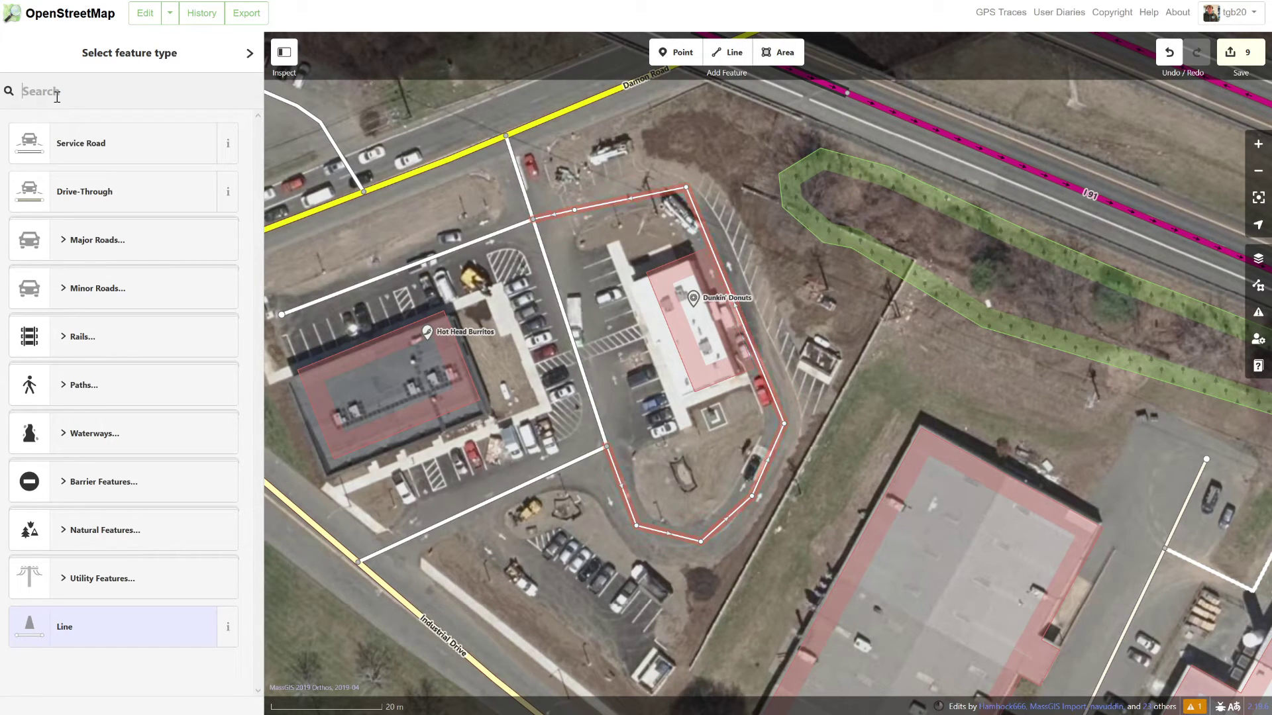
# - Classify the line looping around Dunkin' Donuts as a Drive-Through and mark it as one way
pyautogui.write('drive')
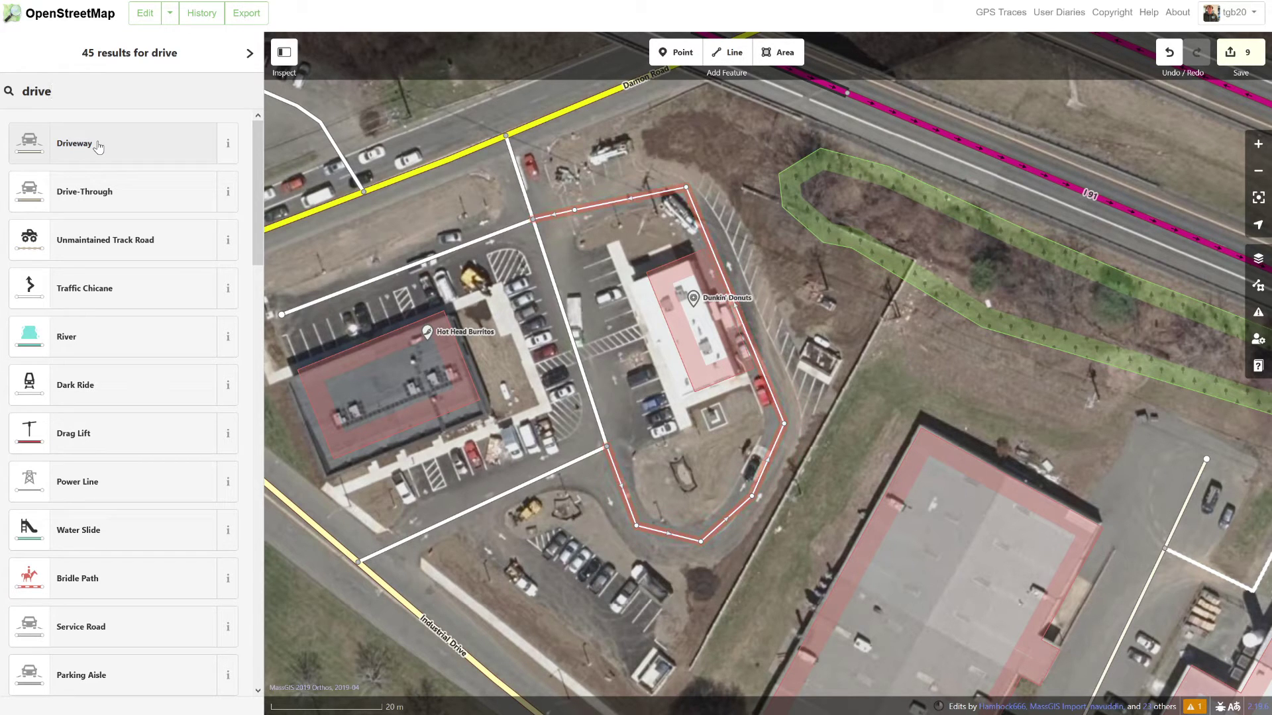
pyautogui.click(73, 197)
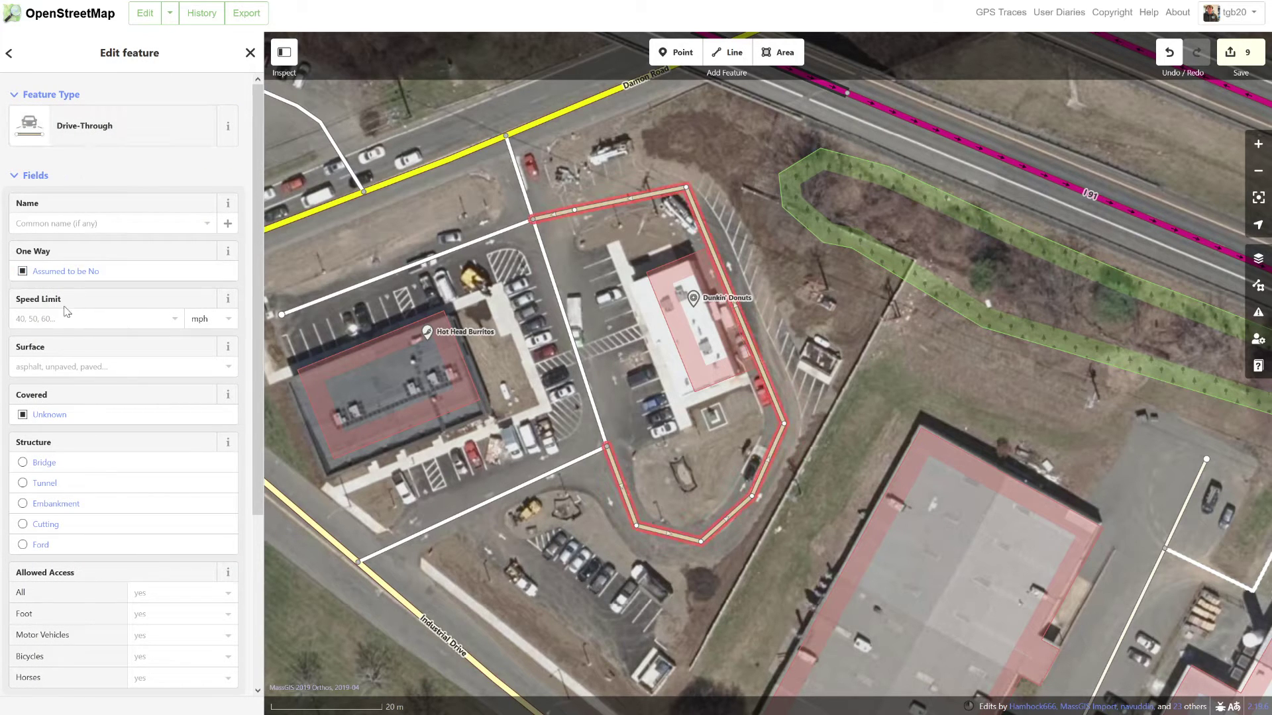
pyautogui.click(53, 272)
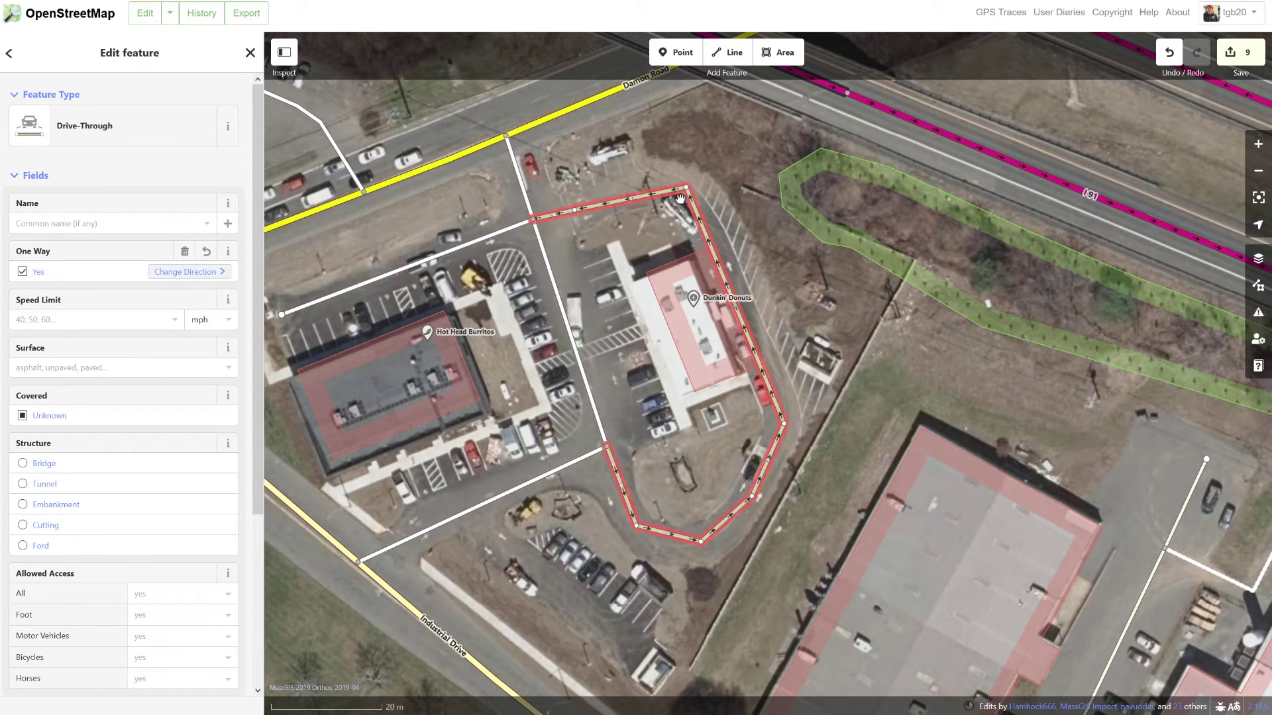
pyautogui.press('Escape')
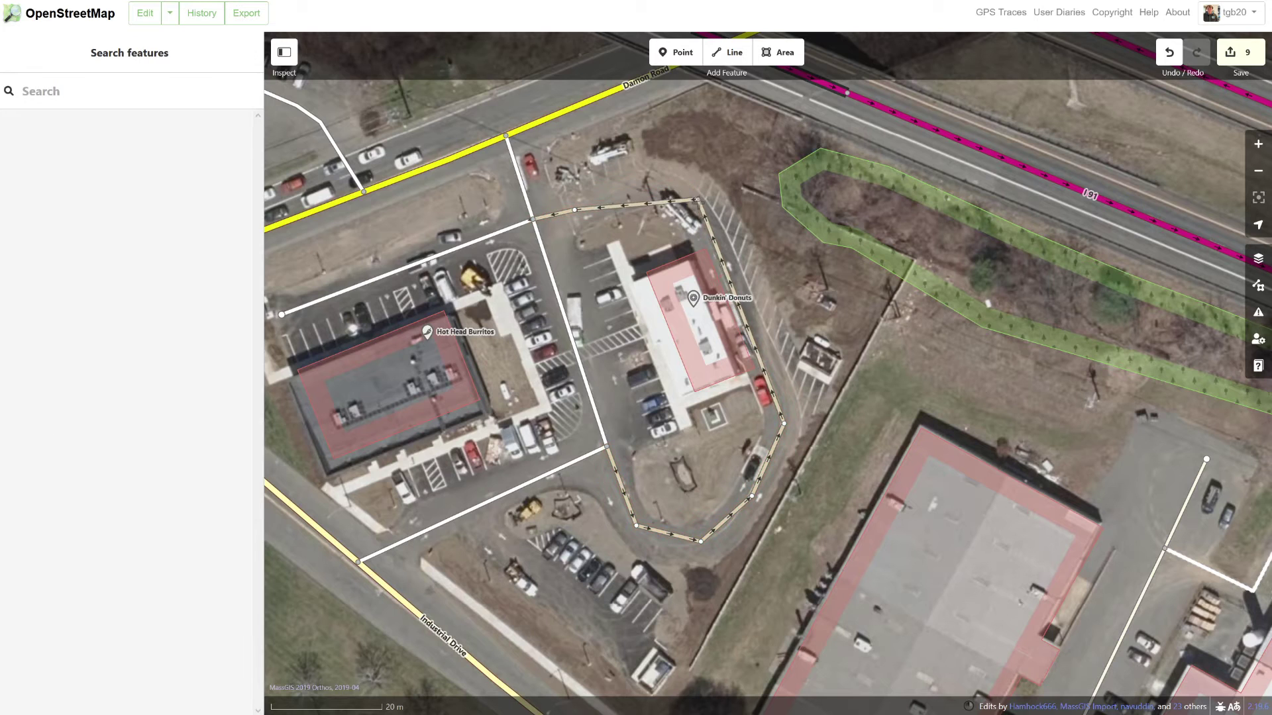
# - Reshape the northern bend of the drive-through around Dunkin' Donuts to follow the pavement in the imagery
pyautogui.click(634, 207)
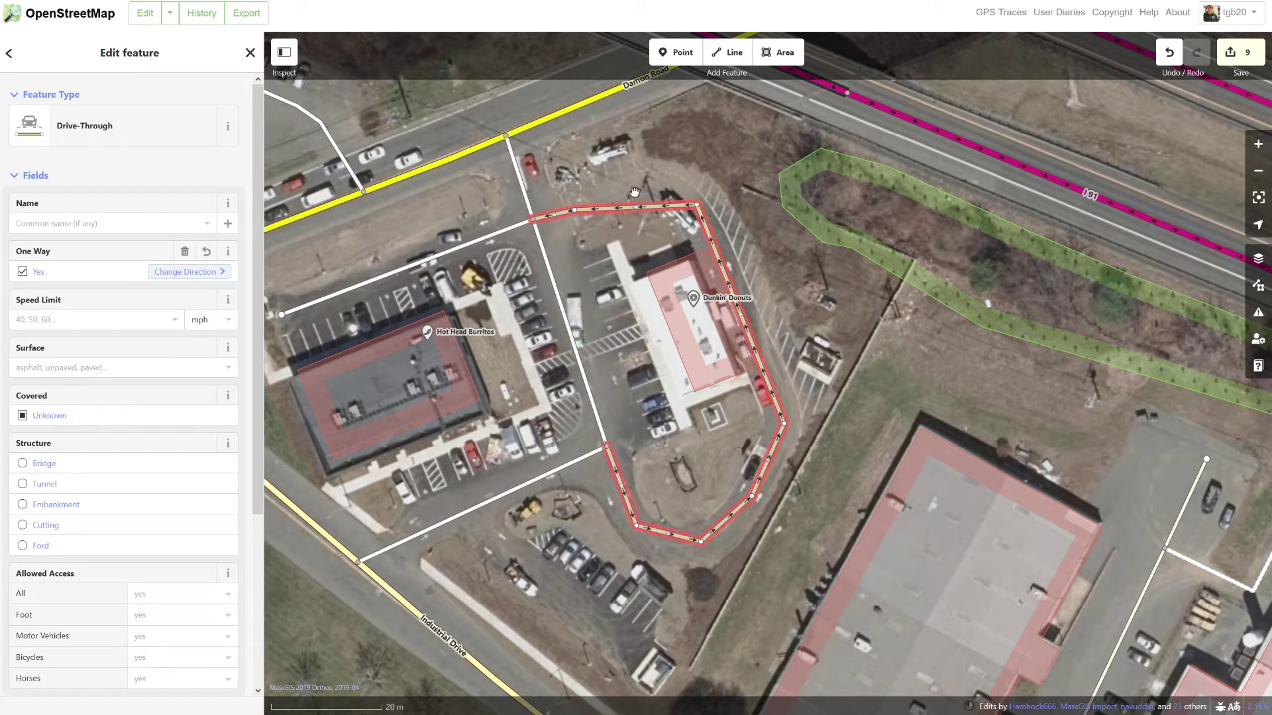
pyautogui.press('Escape')
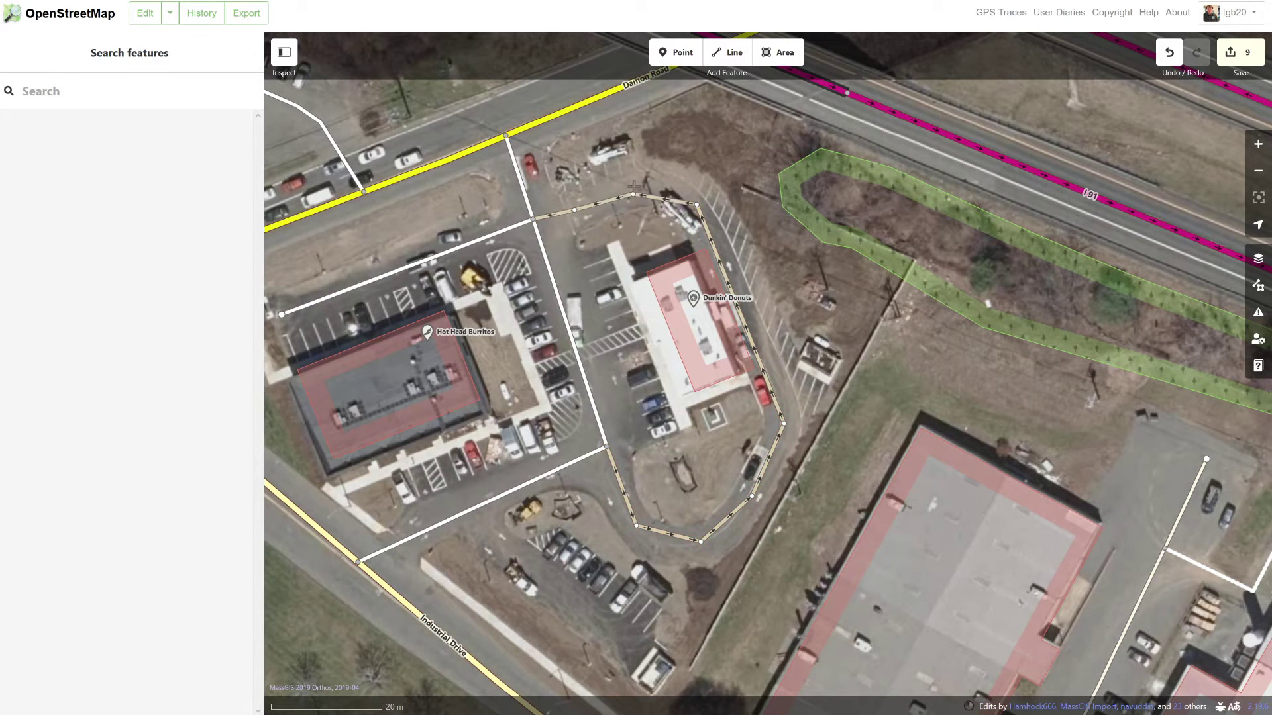
pyautogui.moveTo(621, 217); pyautogui.dragTo(645, 193)
pyautogui.click(671, 198)
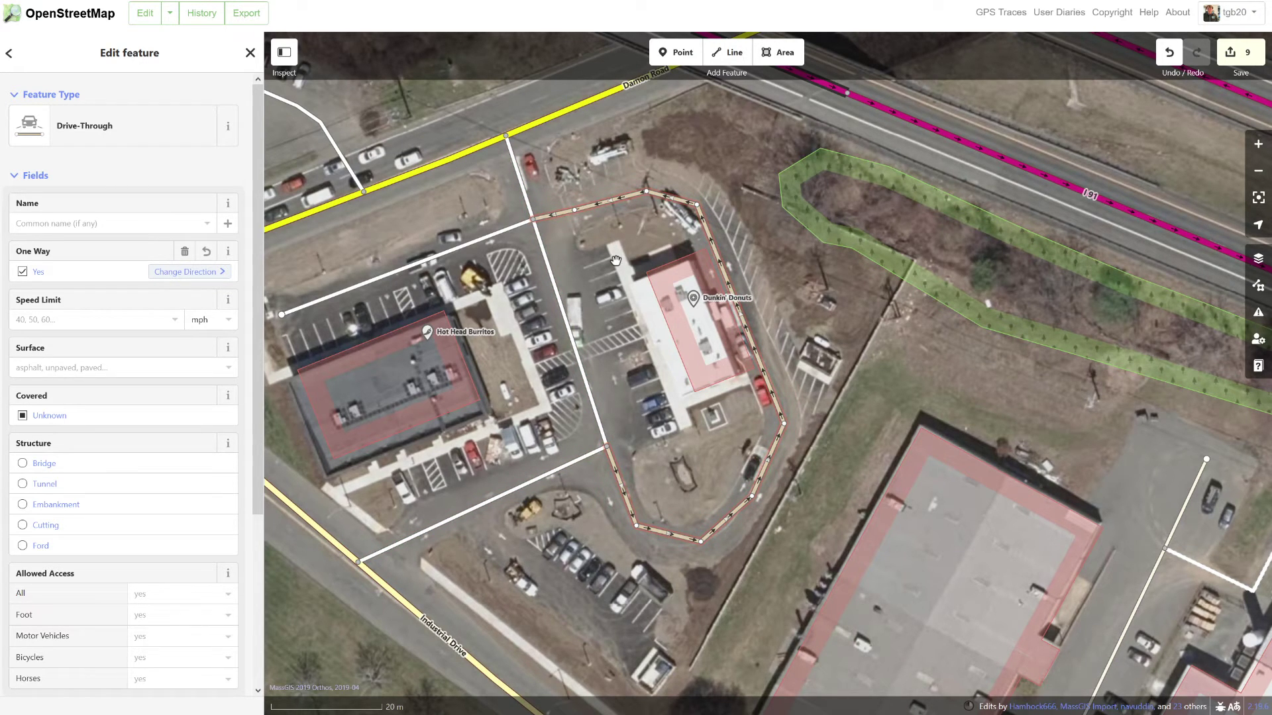
# - Review the redrawn service roads and drive-through around Hot Head Burritos and Dunkin' Donuts
pyautogui.hscroll(-3, 689, 233)
pyautogui.scroll(-1, 689, 233)
pyautogui.hscroll(-1, 692, 227)
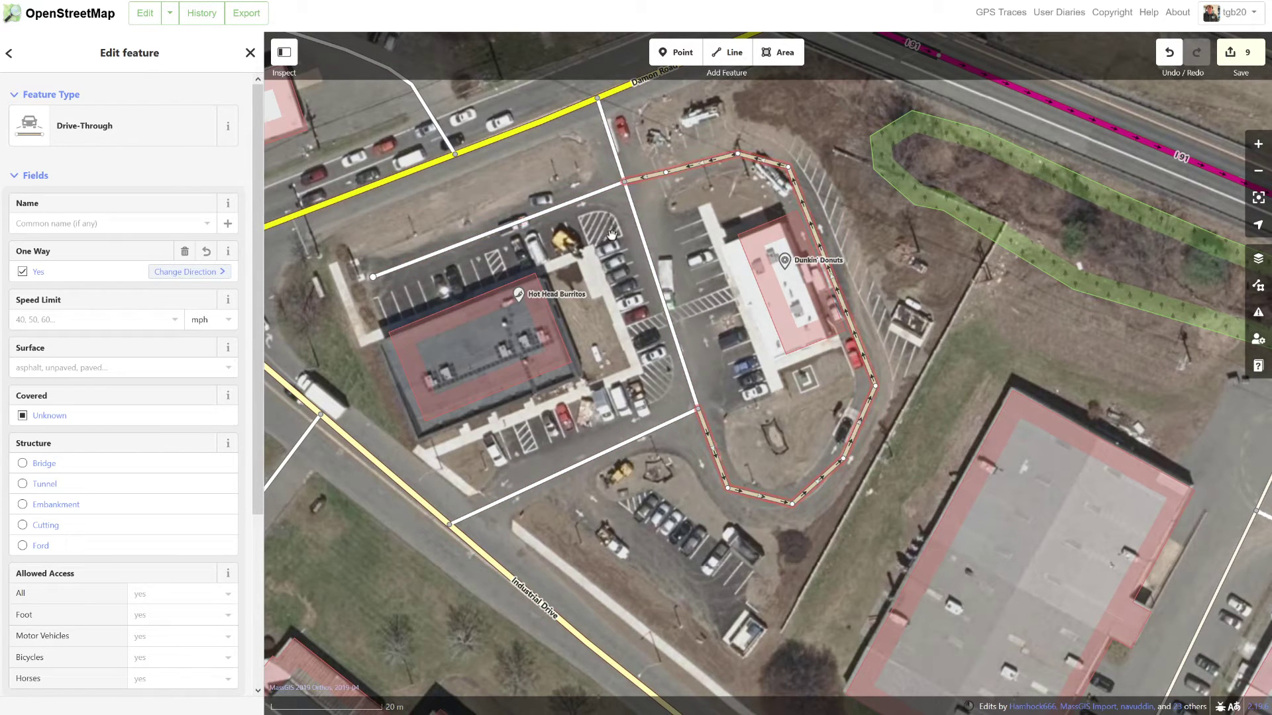
pyautogui.moveTo(666, 228); pyautogui.dragTo(677, 340)
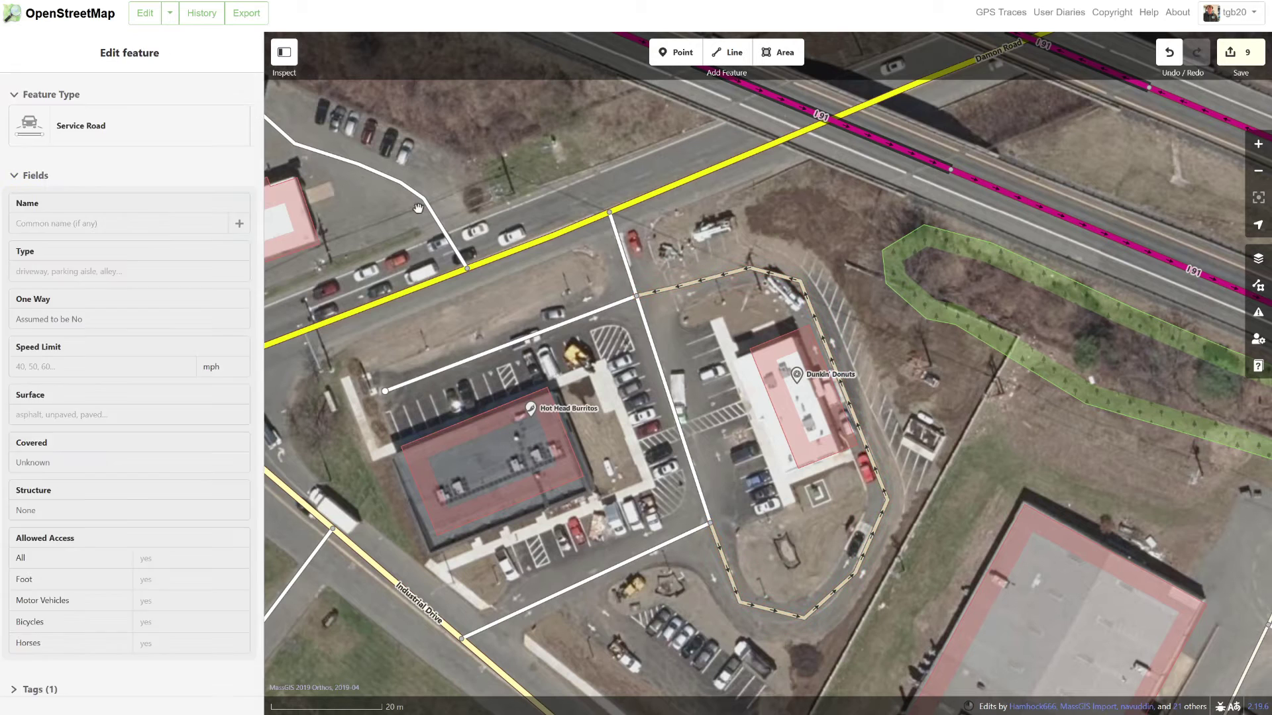
pyautogui.moveTo(517, 354); pyautogui.dragTo(472, 277)
pyautogui.click(471, 277)
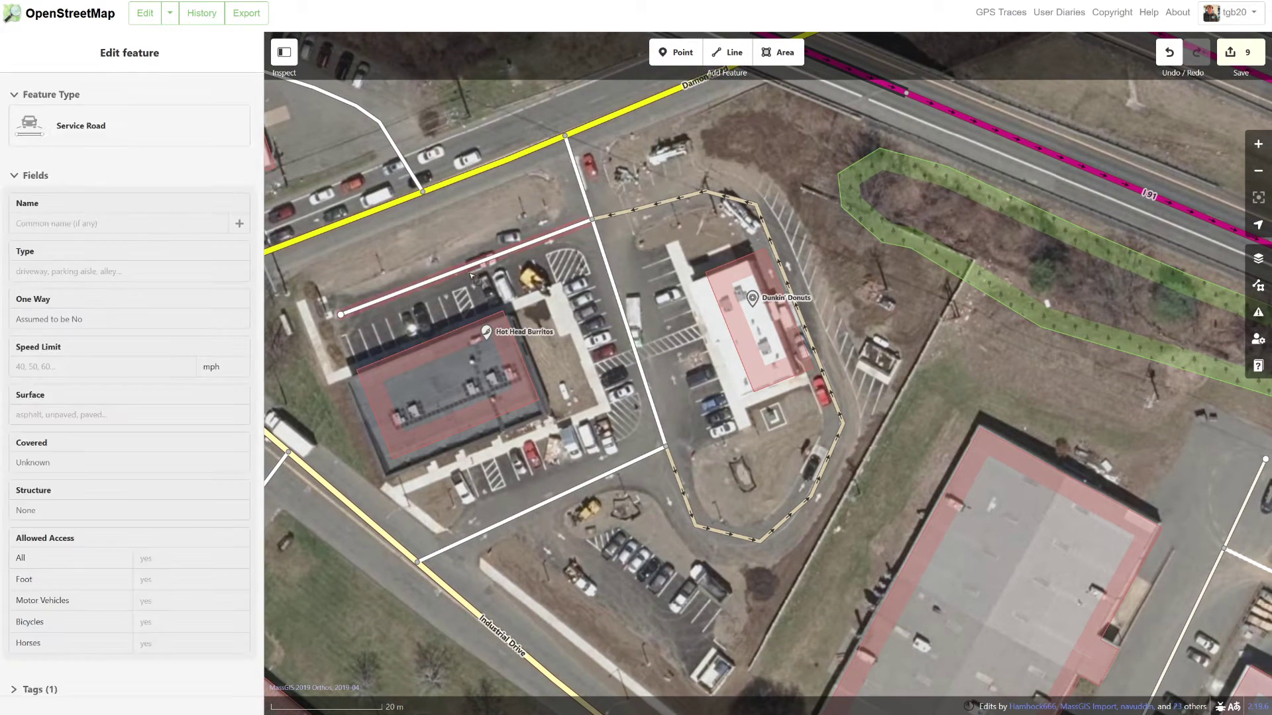
pyautogui.click(482, 286)
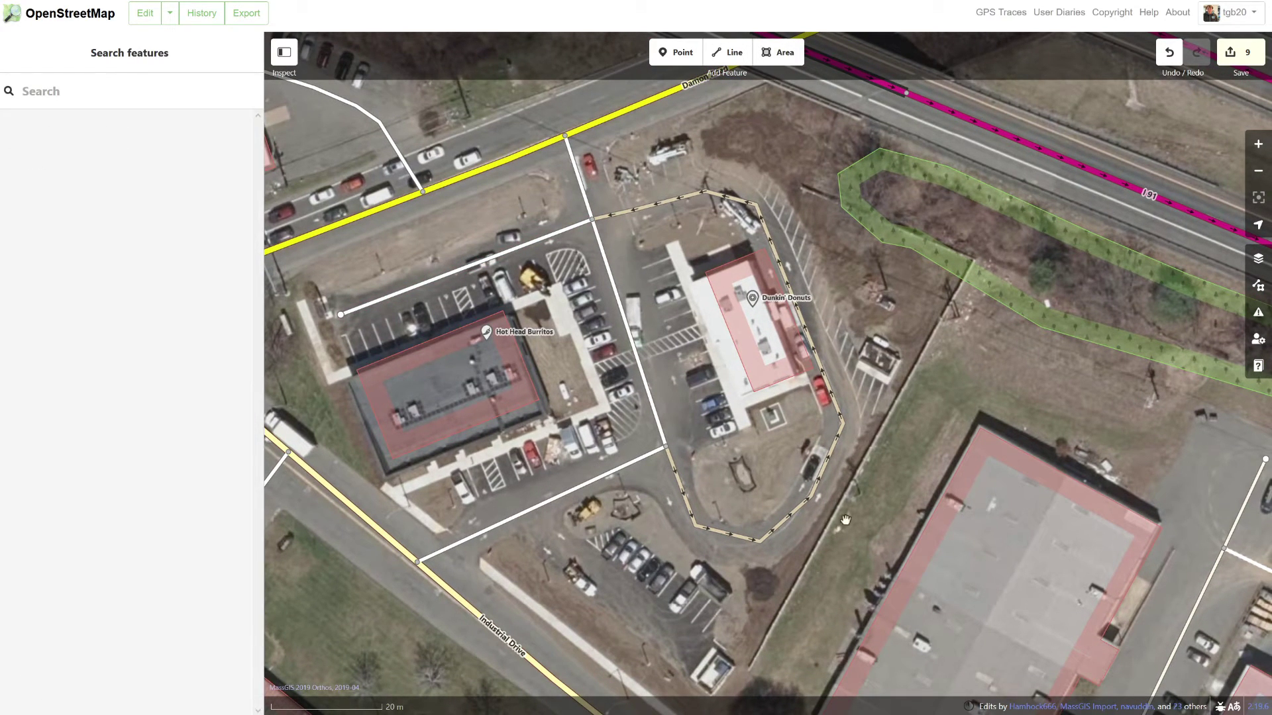
pyautogui.moveTo(629, 225); pyautogui.dragTo(648, 244)
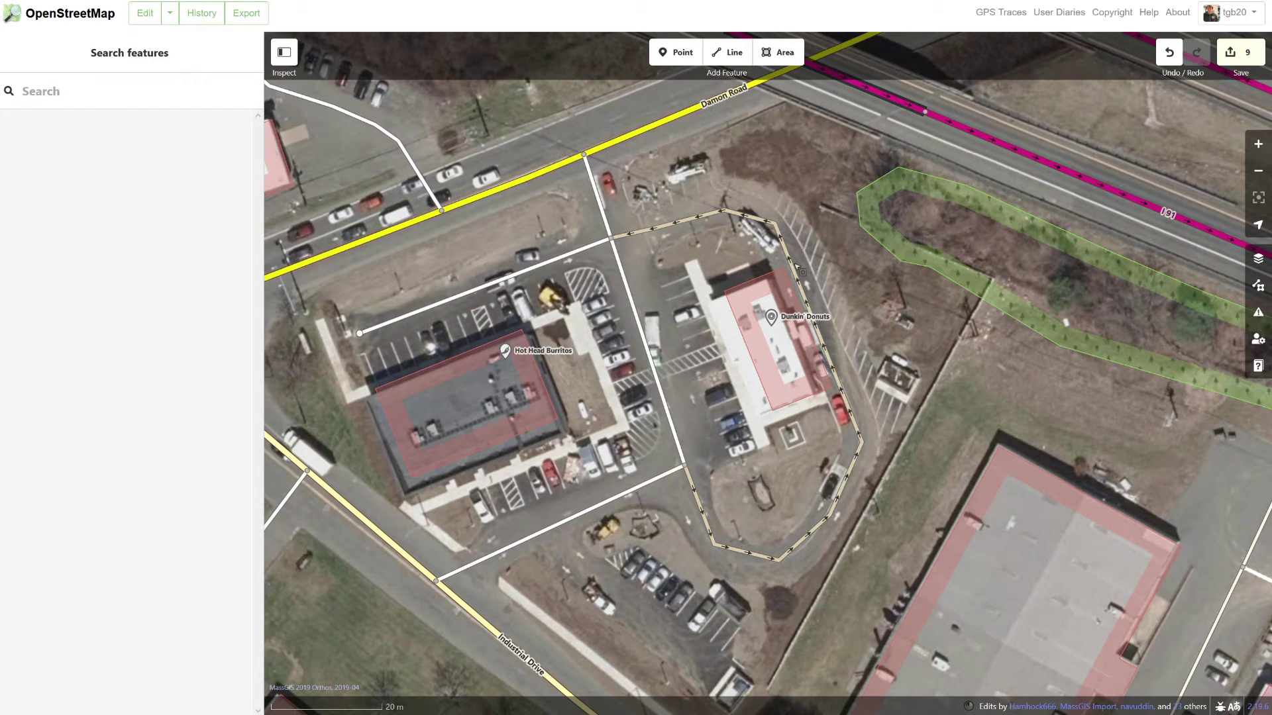
# - Upload the road edits with the changeset comment "Updated Roads near Dunkin Donuts in Northampton"
pyautogui.click(1240, 52)
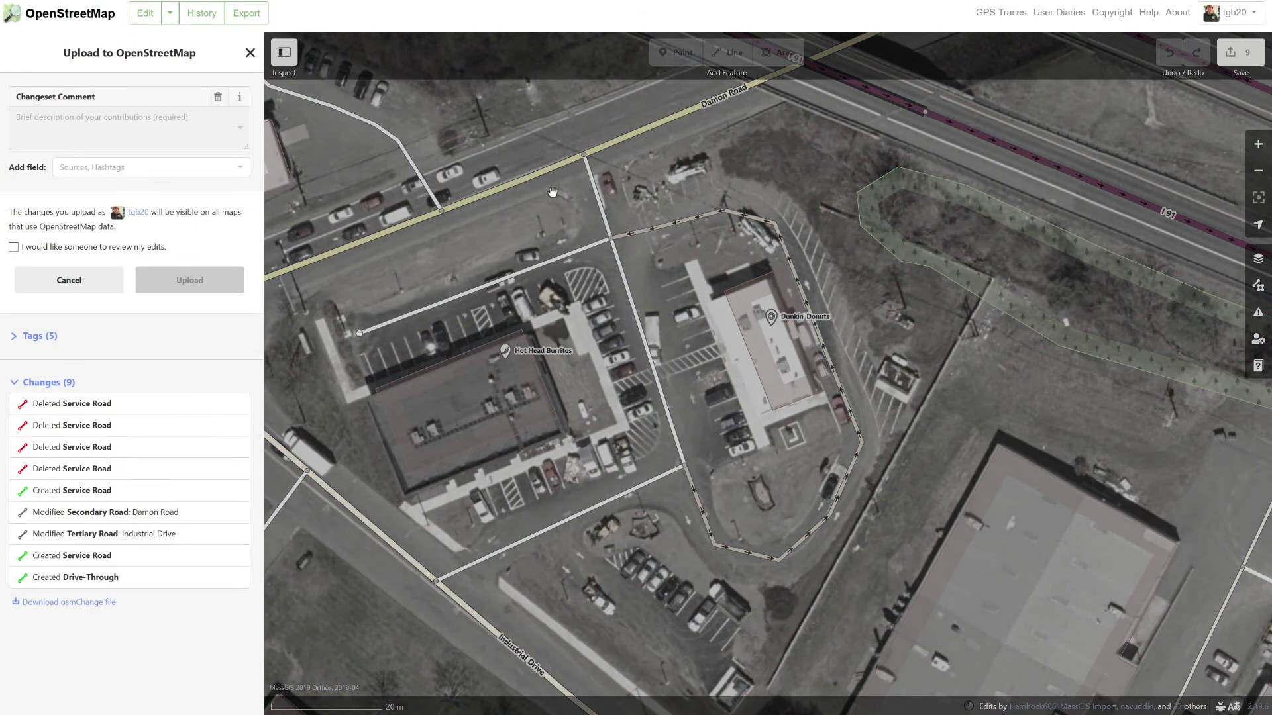
pyautogui.click(118, 134)
pyautogui.write('Updated Roads near Dunkin Donuts in Northampton')
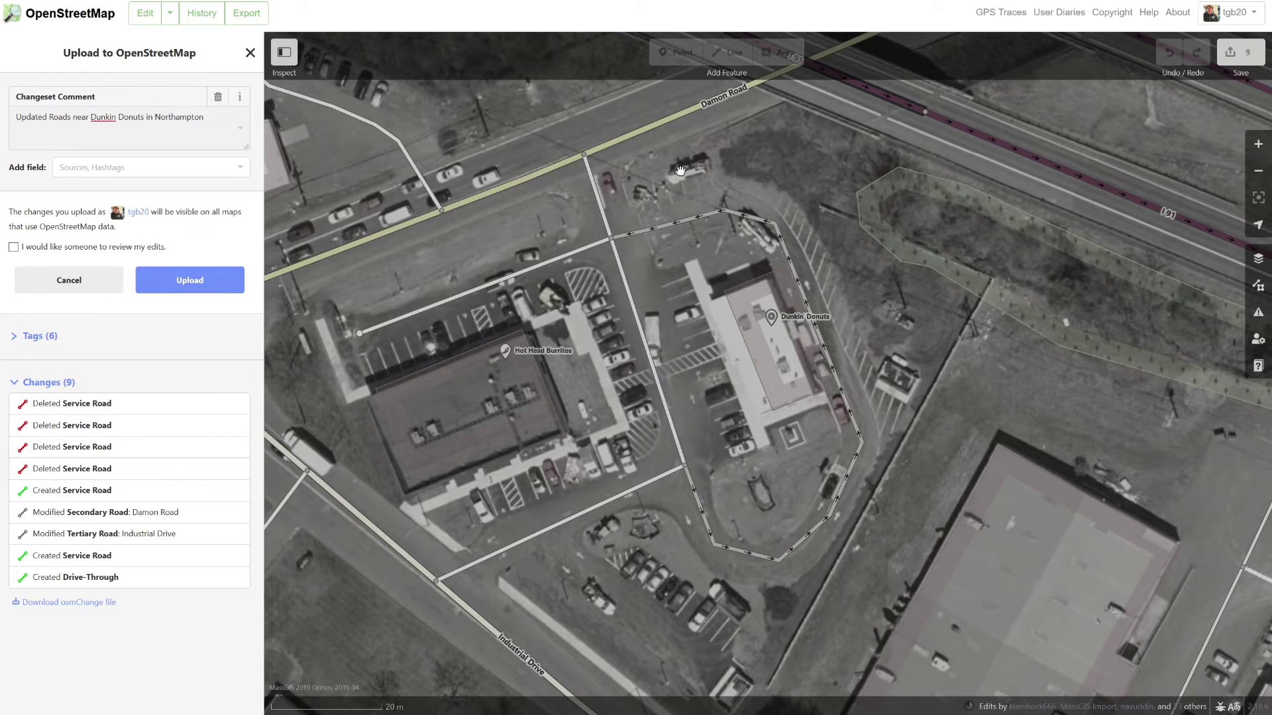
pyautogui.moveTo(680, 171); pyautogui.dragTo(690, 181)
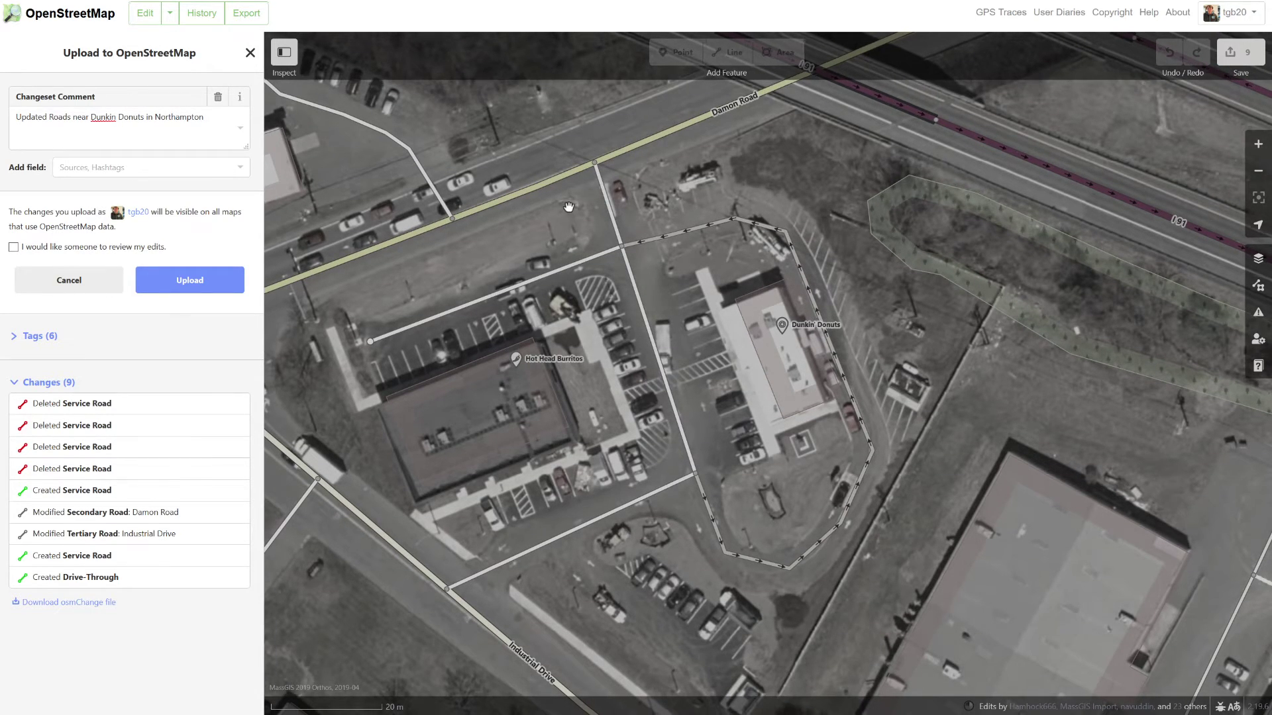
pyautogui.moveTo(485, 405); pyautogui.dragTo(491, 390)
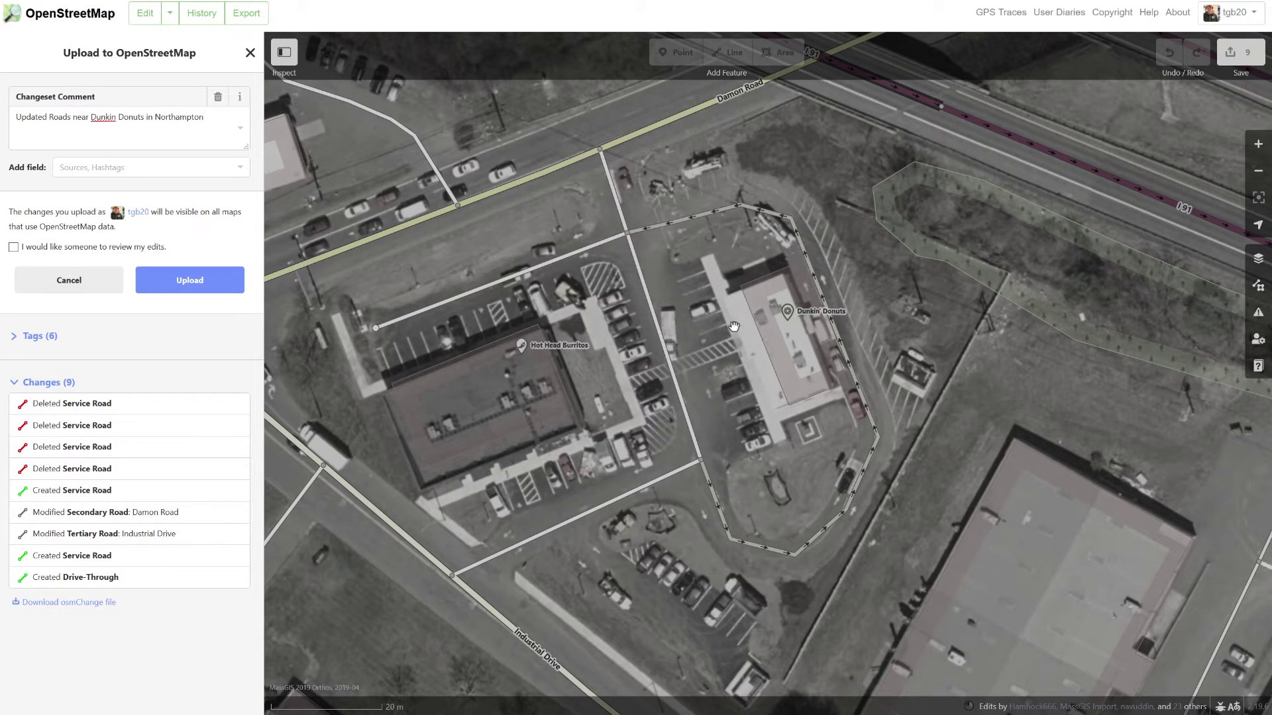
pyautogui.click(197, 285)
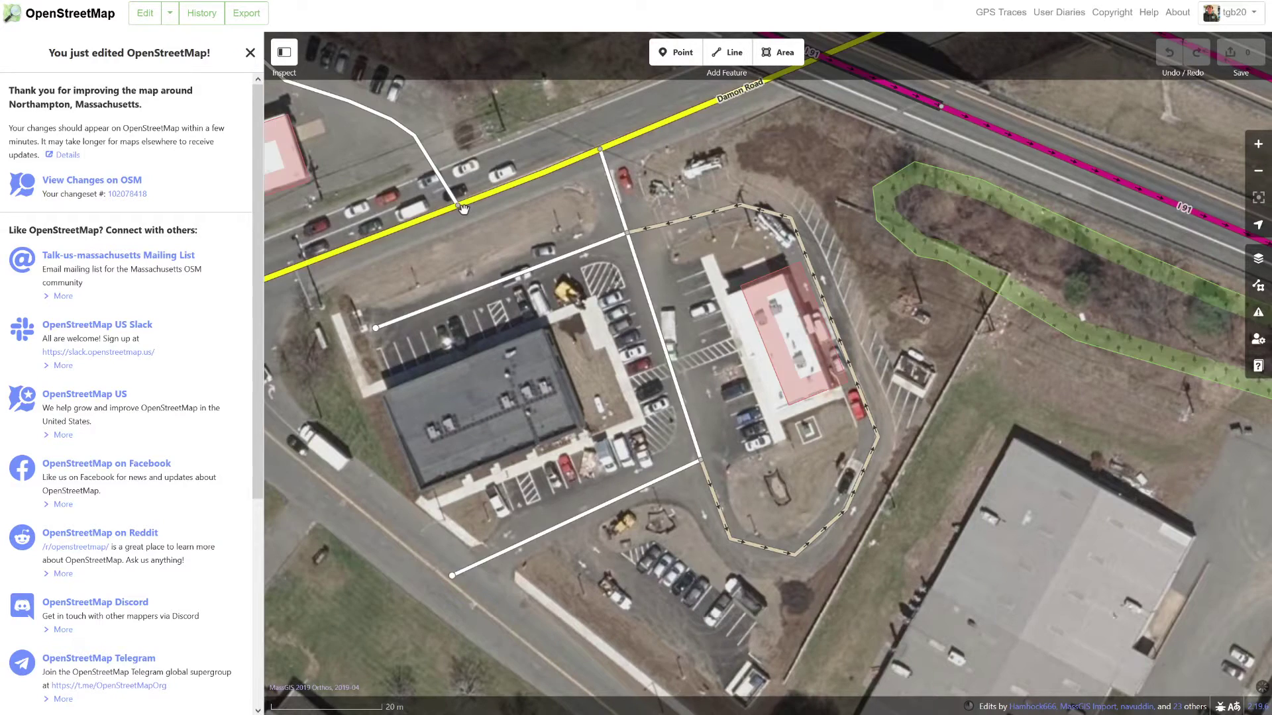
# - Delete the outdated building outlined over the small parking area outside Walmart, just north of the narrow dark-roofed building
pyautogui.scroll(-1, 524, 232)
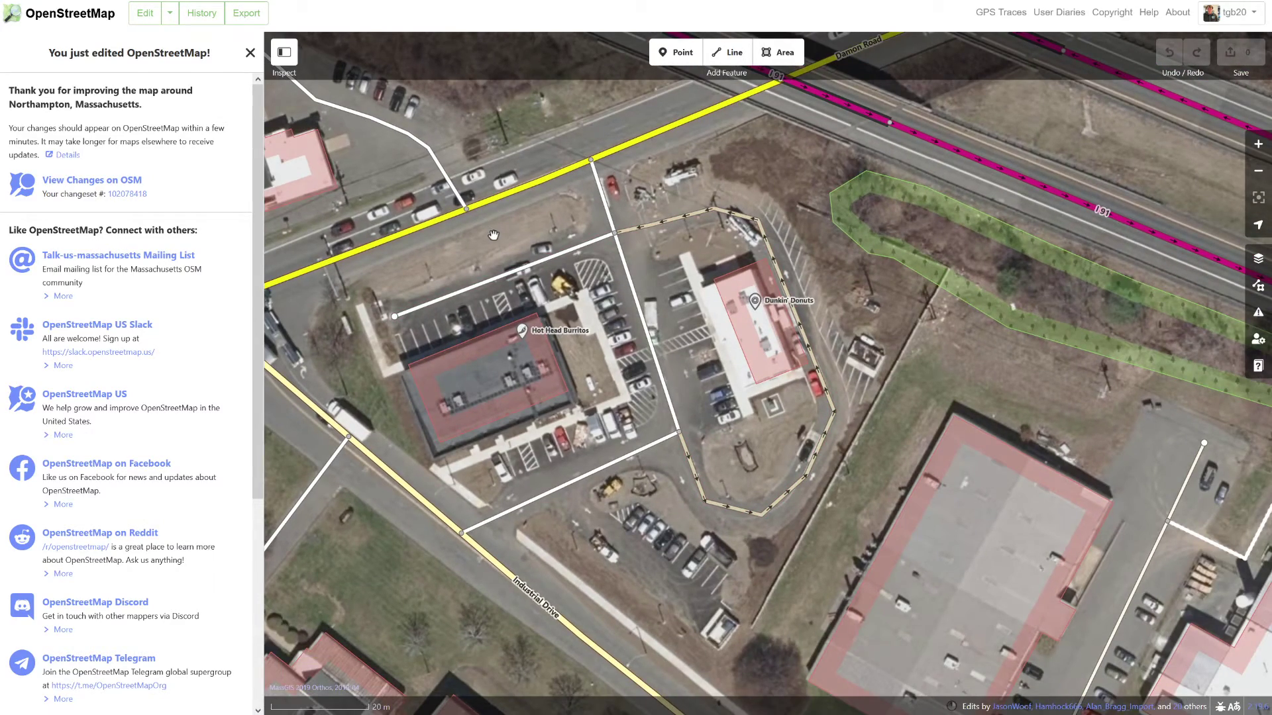
pyautogui.scroll(-4, 495, 235)
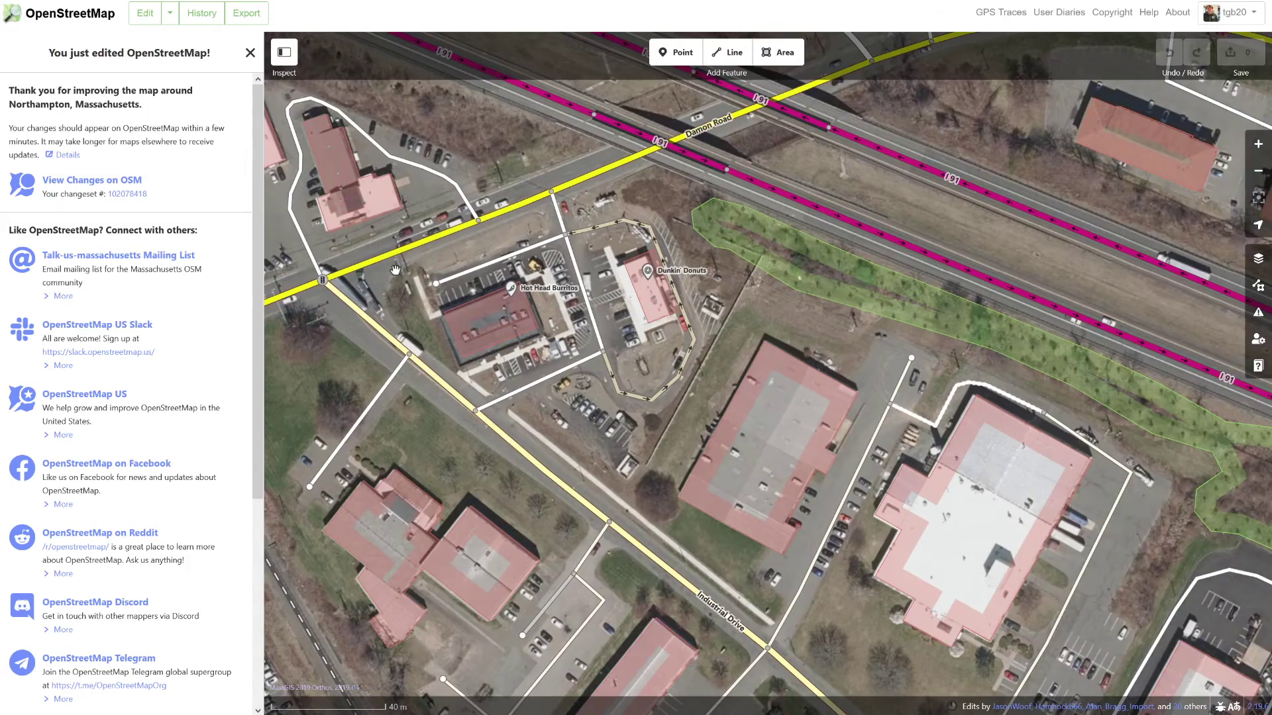
pyautogui.moveTo(397, 272); pyautogui.dragTo(888, 361)
pyautogui.moveTo(450, 297); pyautogui.dragTo(810, 442)
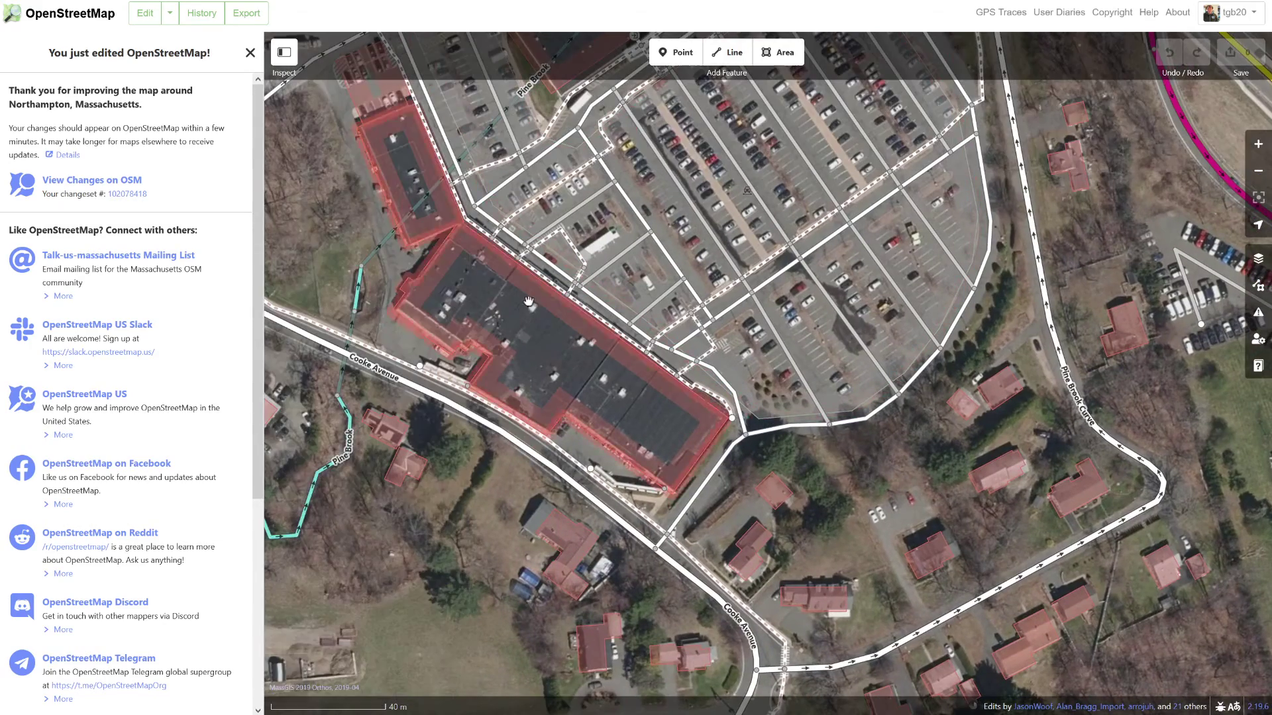
pyautogui.moveTo(371, 99); pyautogui.dragTo(608, 306)
pyautogui.scroll(5, 608, 306)
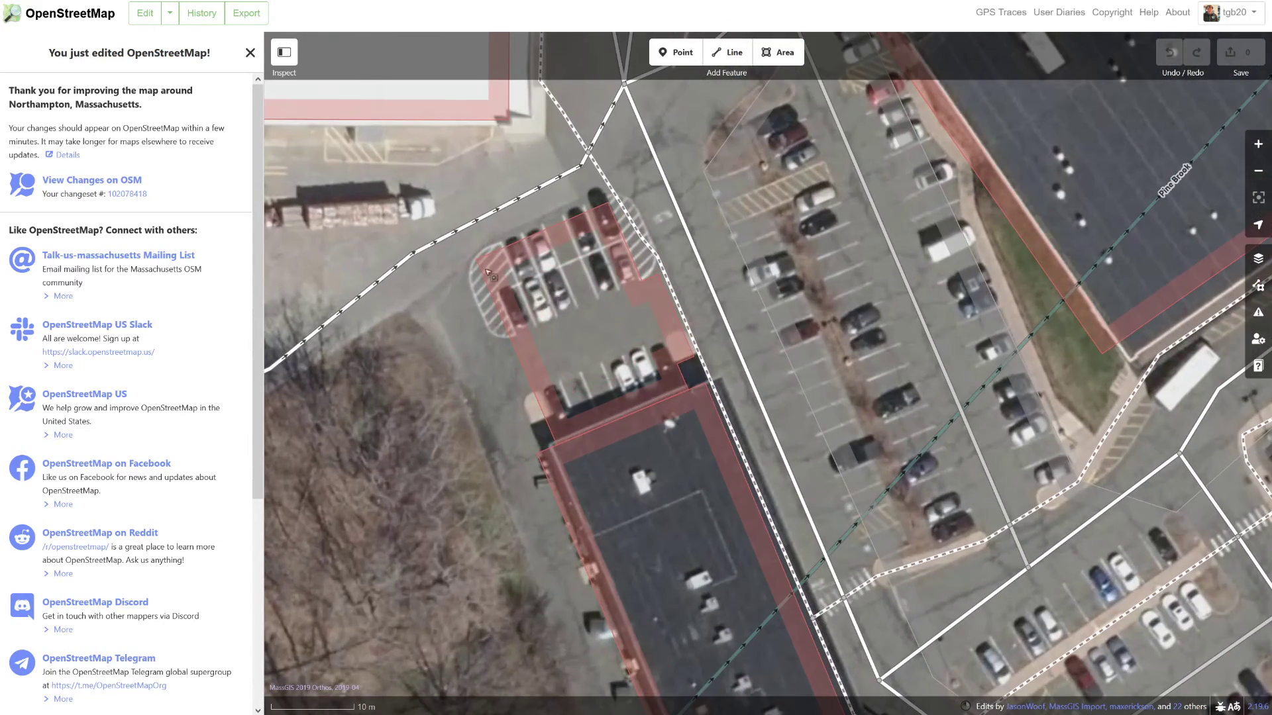
pyautogui.moveTo(453, 310); pyautogui.dragTo(460, 409)
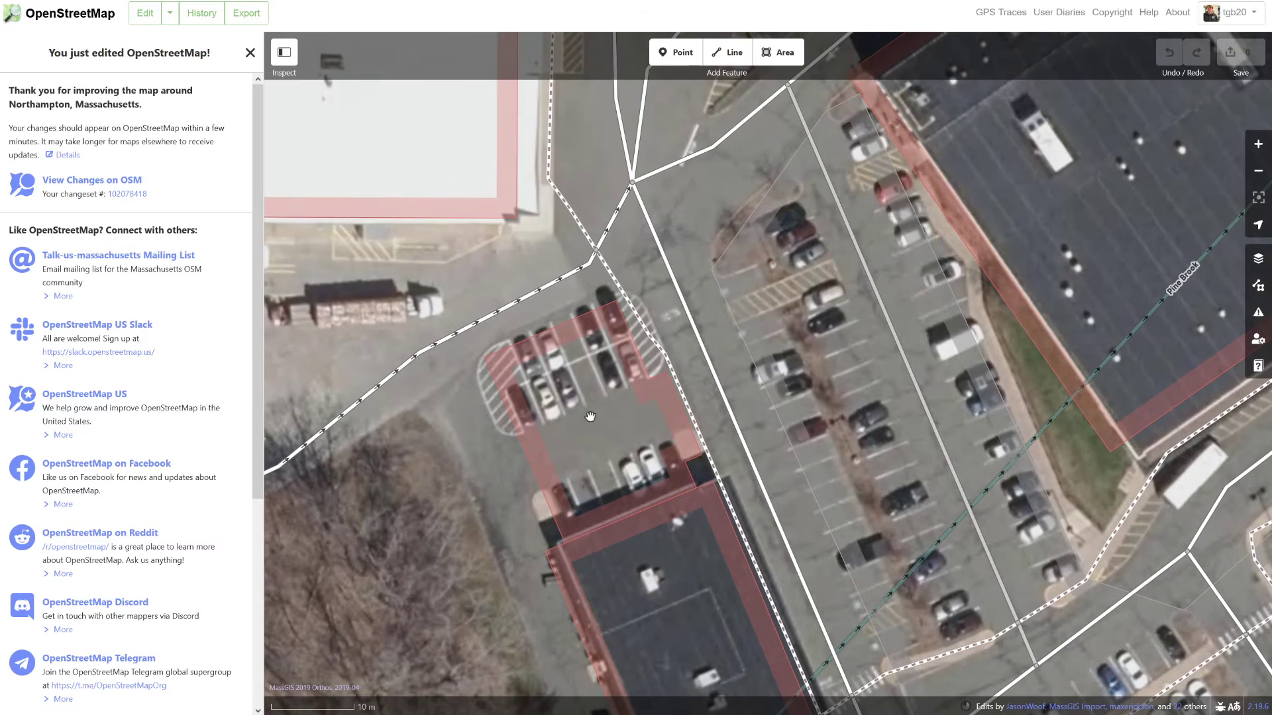
pyautogui.click(631, 380)
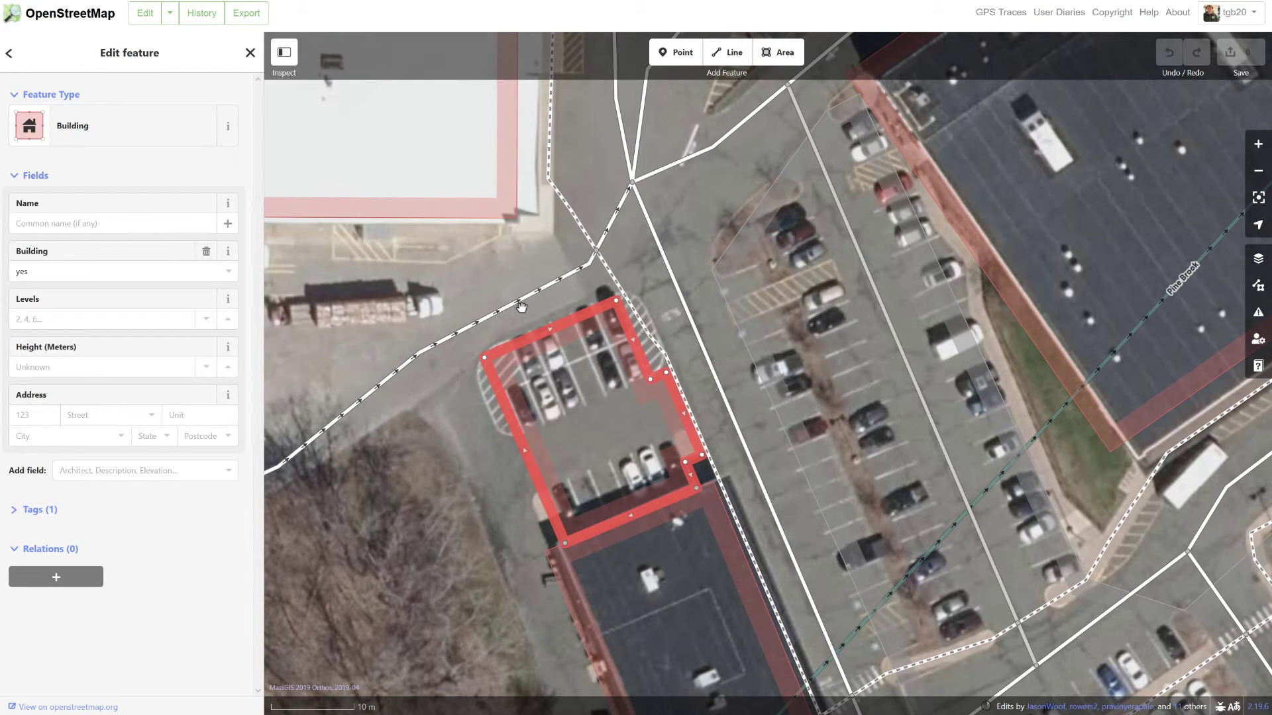
pyautogui.press('Delete')
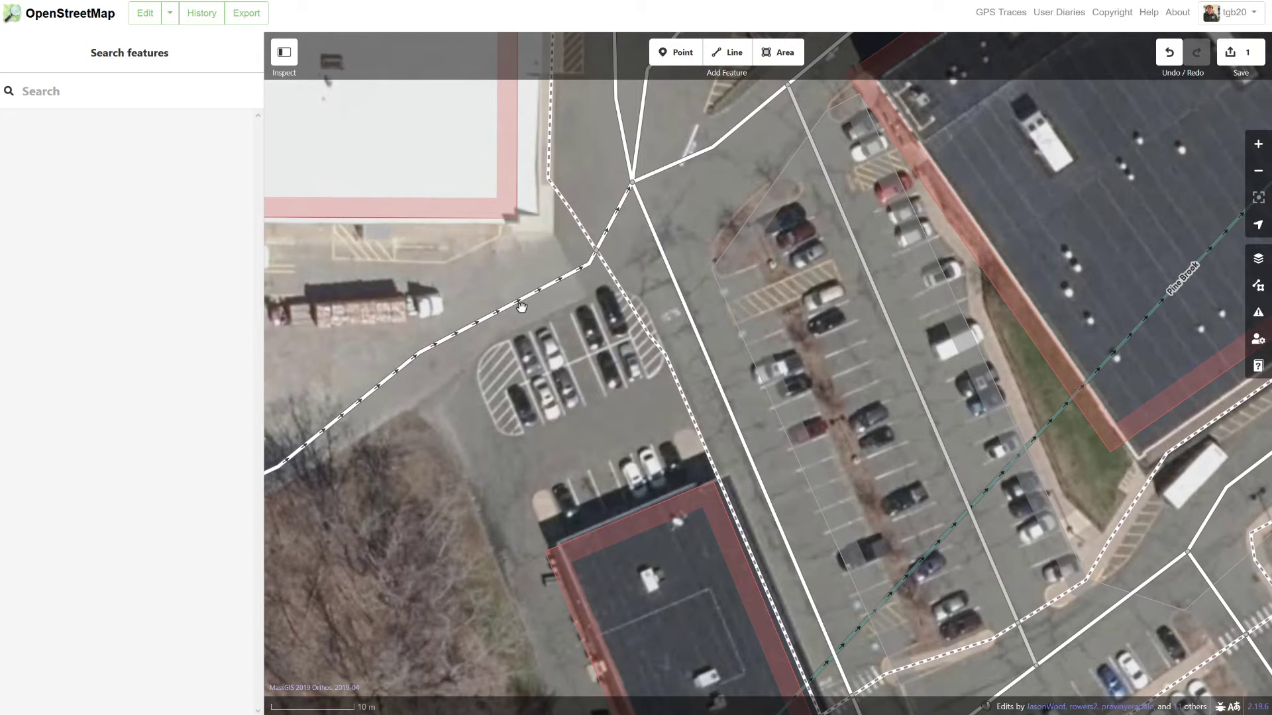
# - Draw a four-cornered area around the double row of parking spaces where the deleted building stood
pyautogui.moveTo(727, 207); pyautogui.dragTo(473, 265)
pyautogui.scroll(-1, 621, 422)
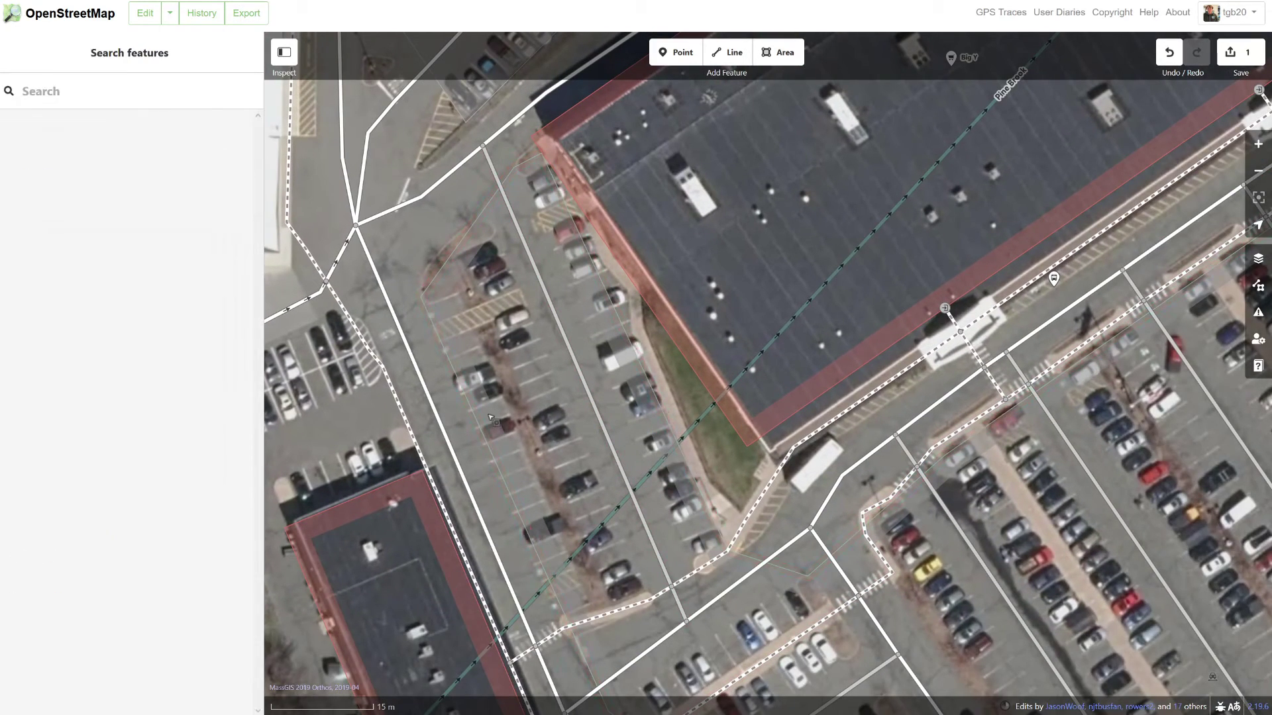
pyautogui.moveTo(409, 394); pyautogui.dragTo(594, 397)
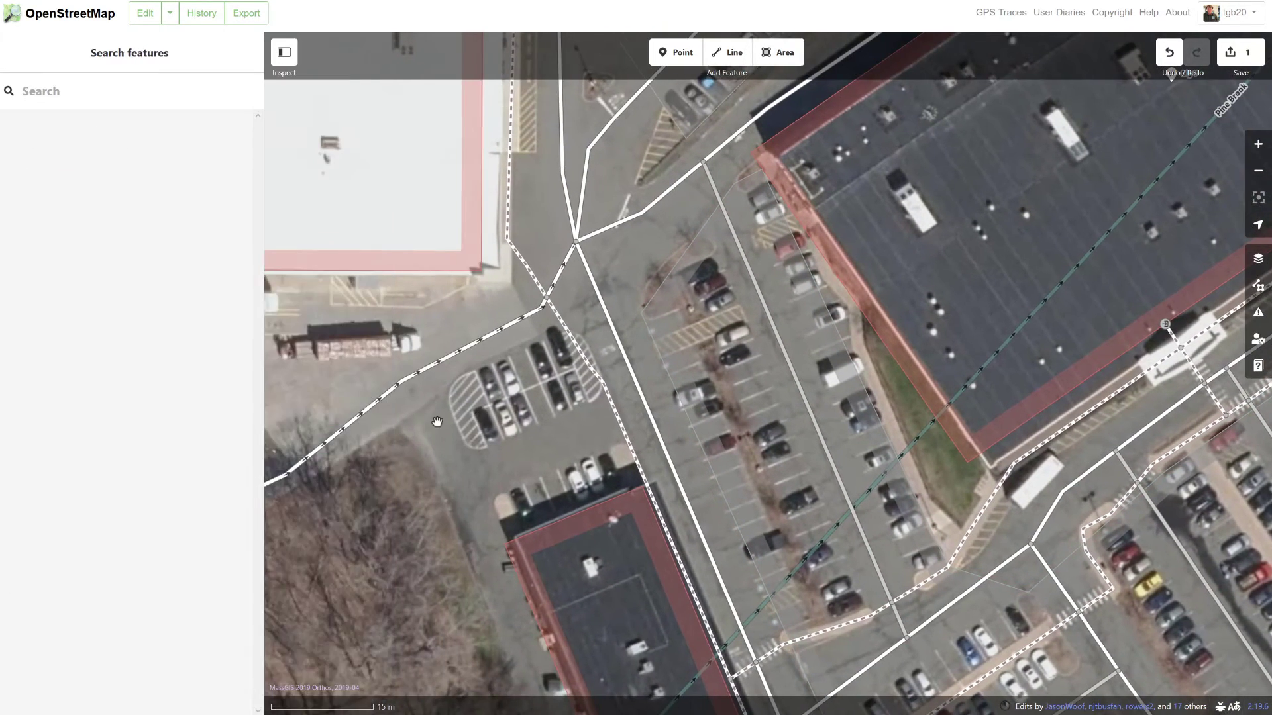
pyautogui.scroll(2, 508, 401)
pyautogui.moveTo(508, 402); pyautogui.dragTo(510, 456)
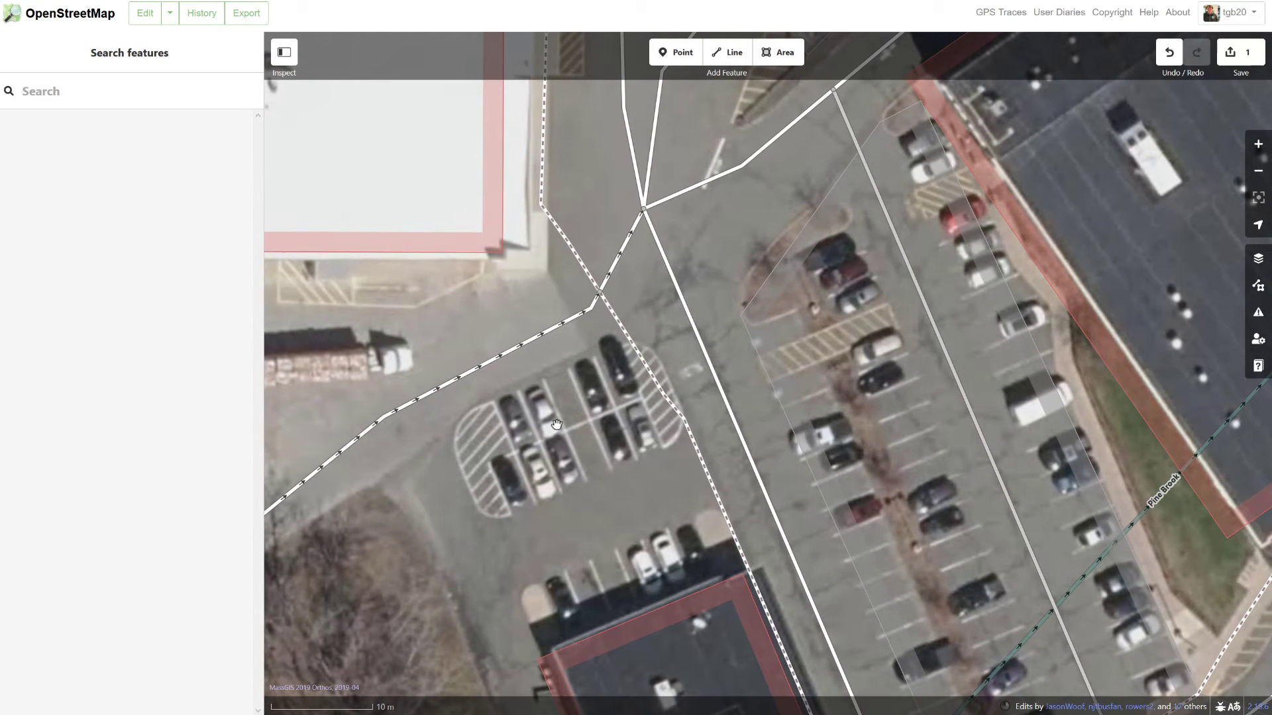
pyautogui.click(781, 56)
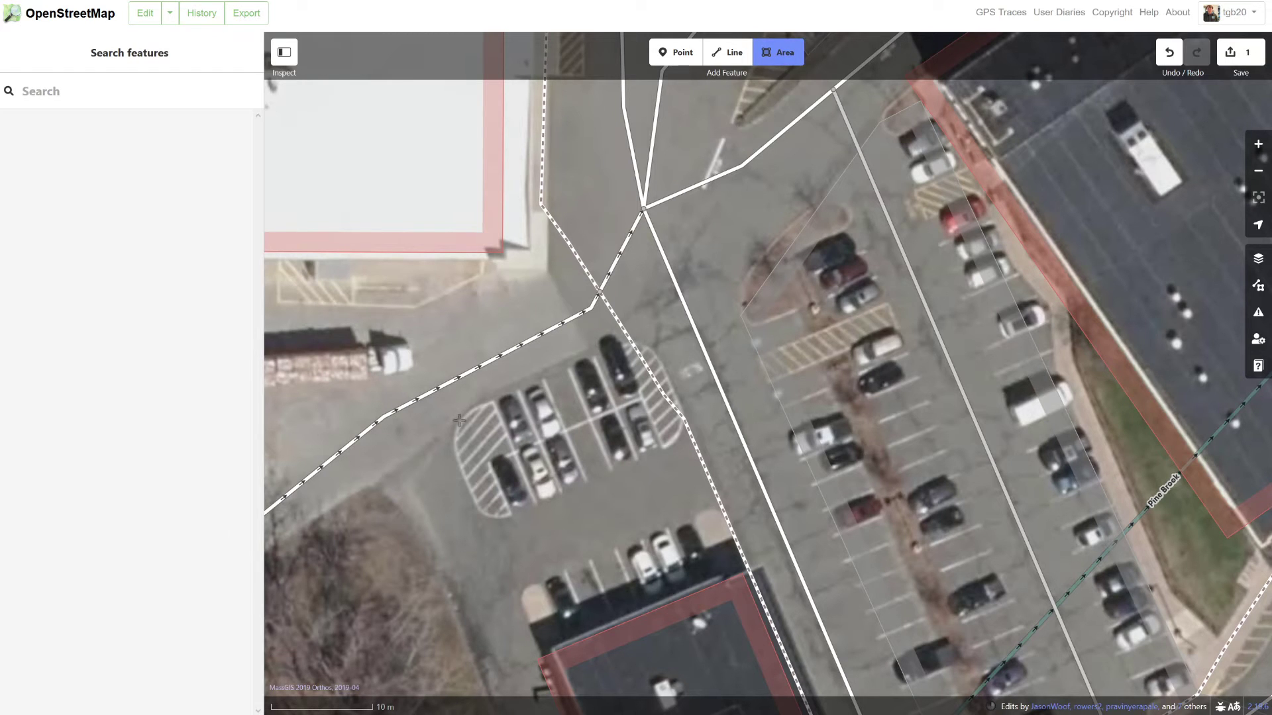
pyautogui.click(448, 417)
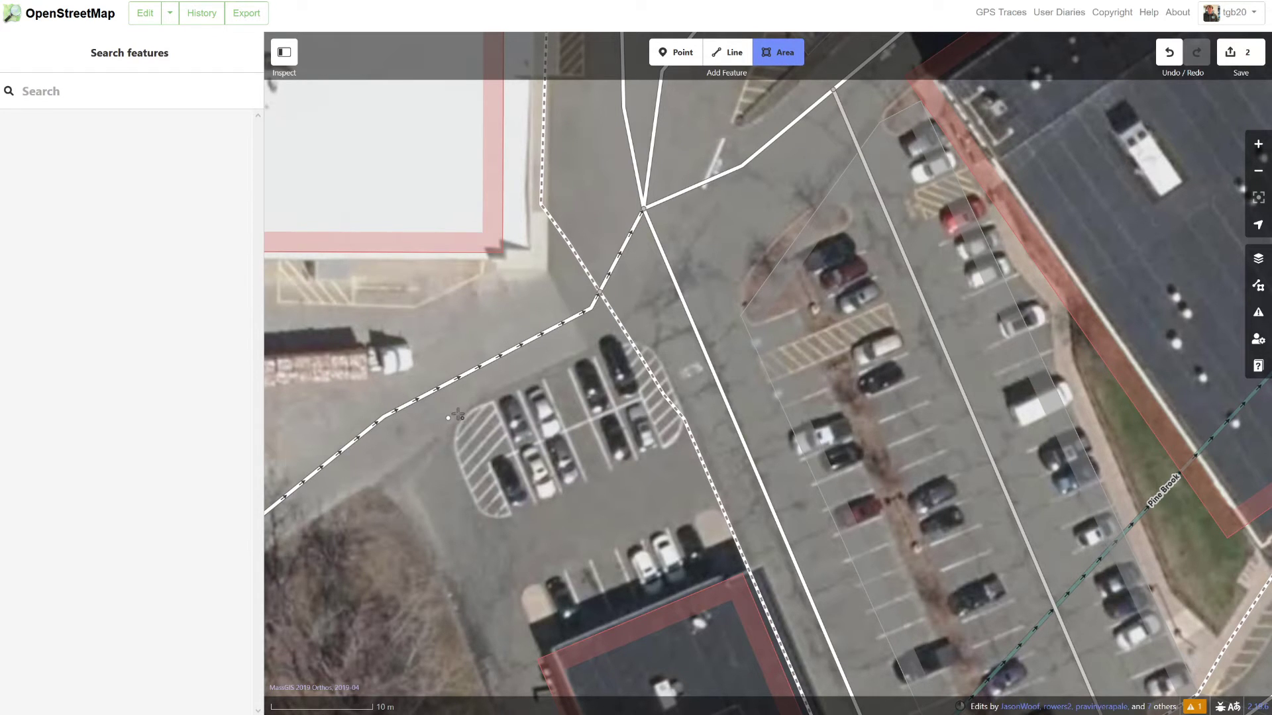
pyautogui.click(652, 338)
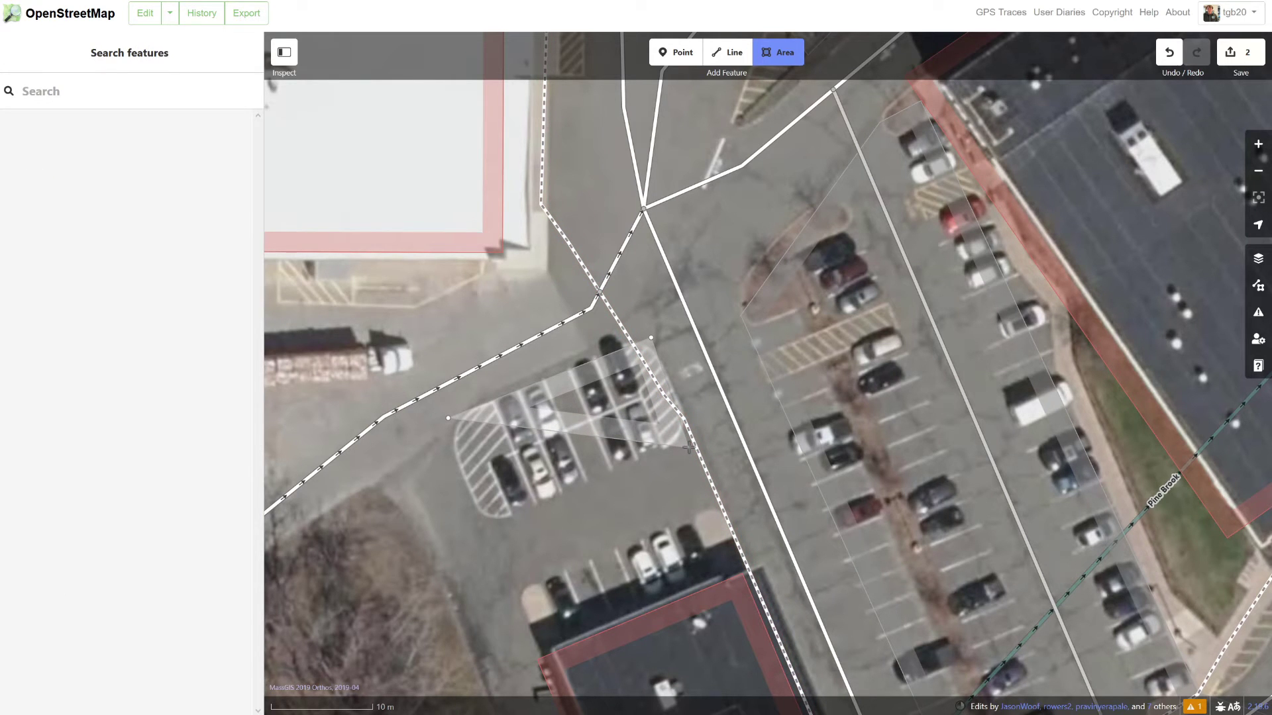
pyautogui.click(689, 447)
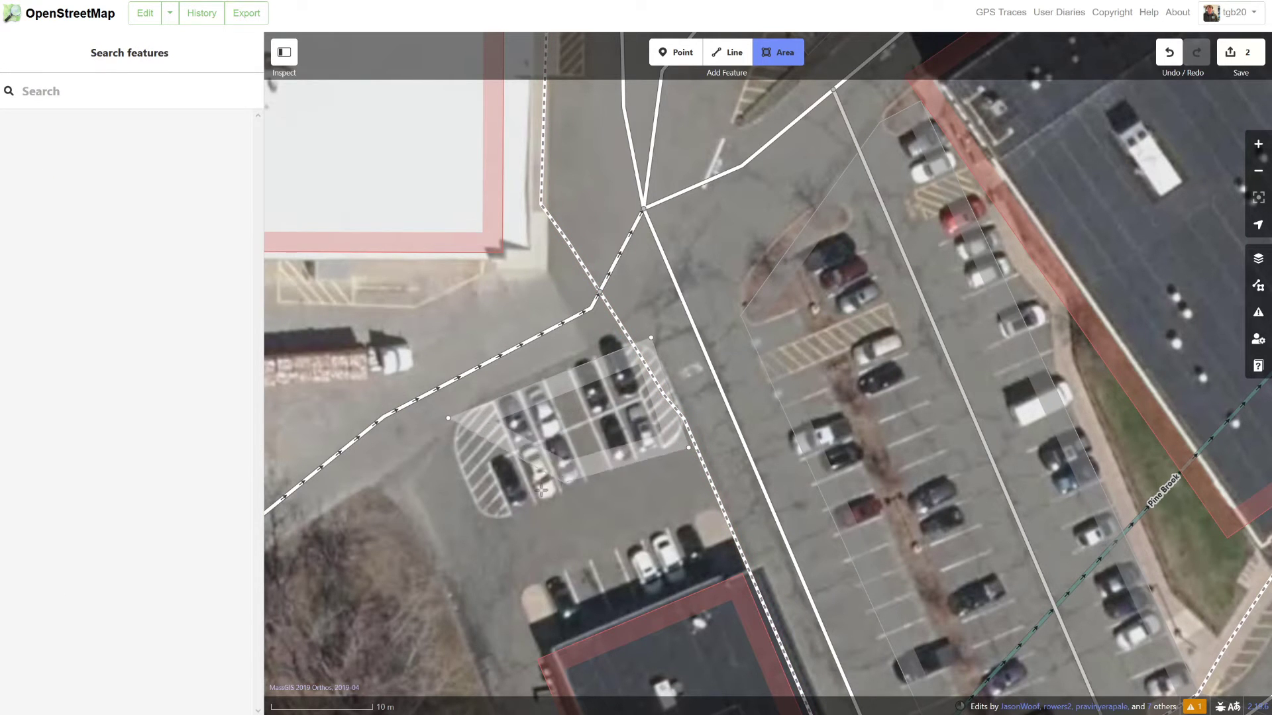
pyautogui.doubleClick(479, 524)
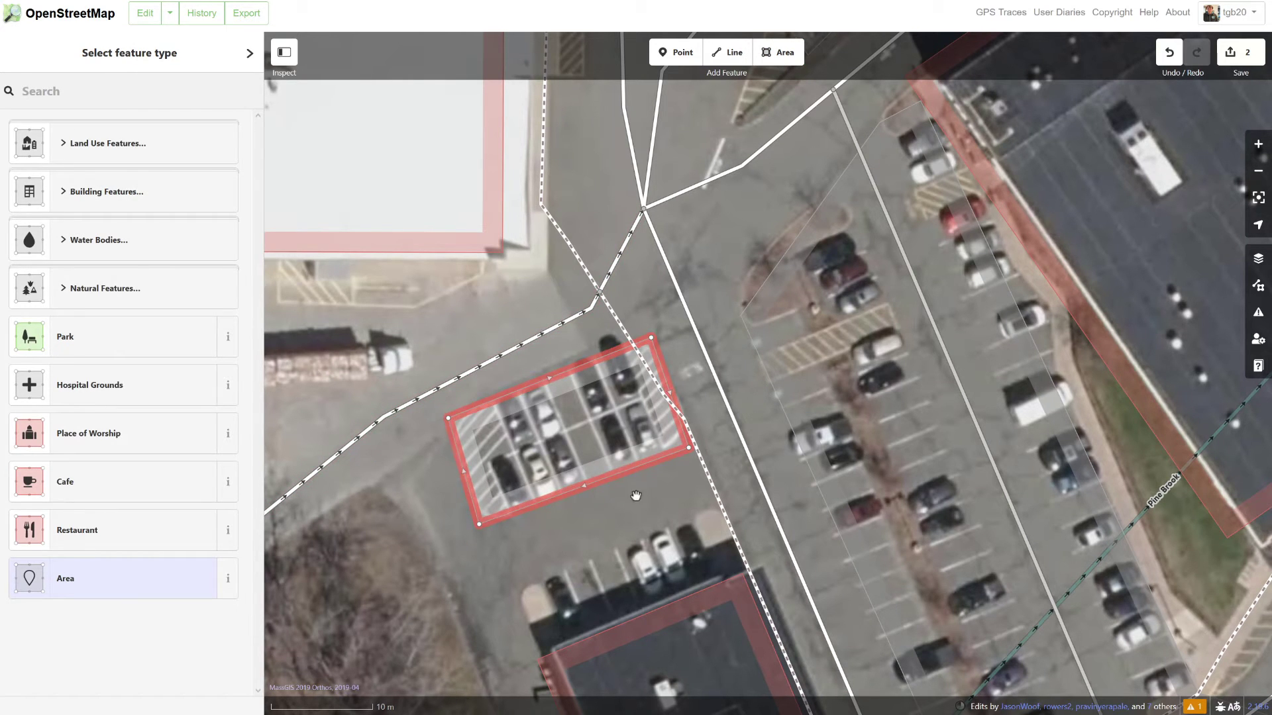
# - Square each of the four corners of the new area around the parking spaces
pyautogui.moveTo(636, 495); pyautogui.dragTo(680, 482)
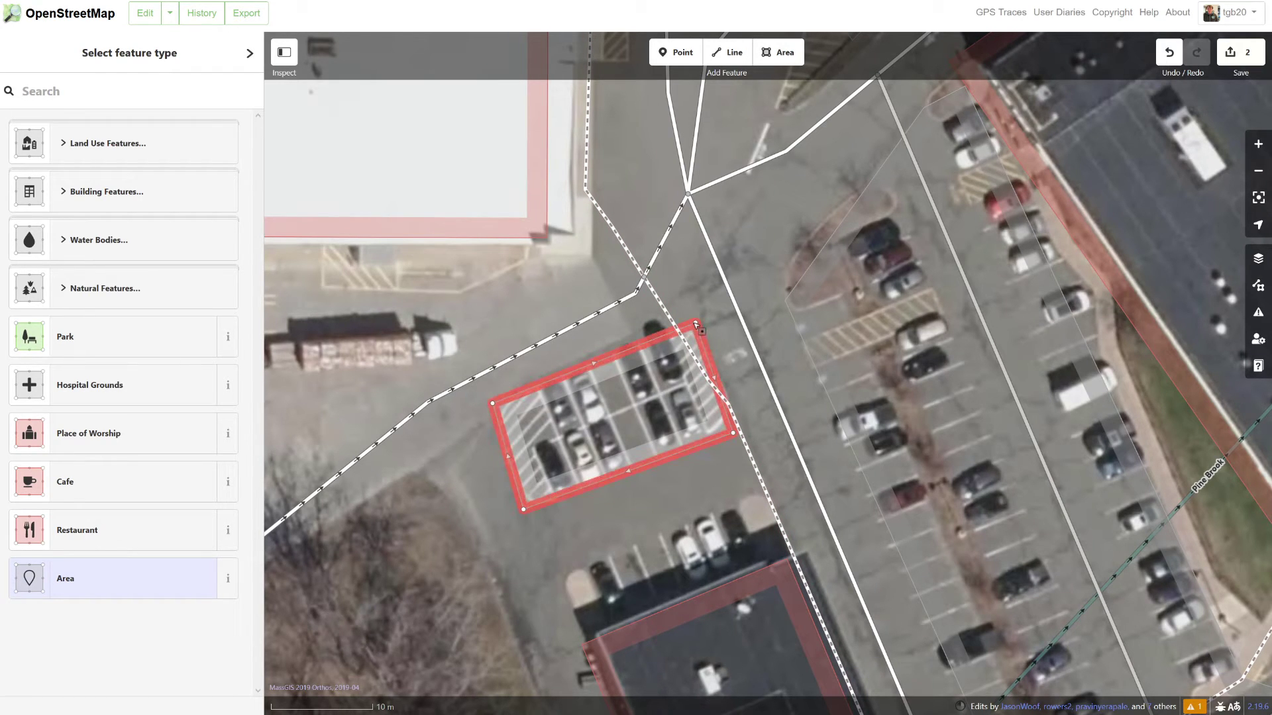
pyautogui.click(494, 404)
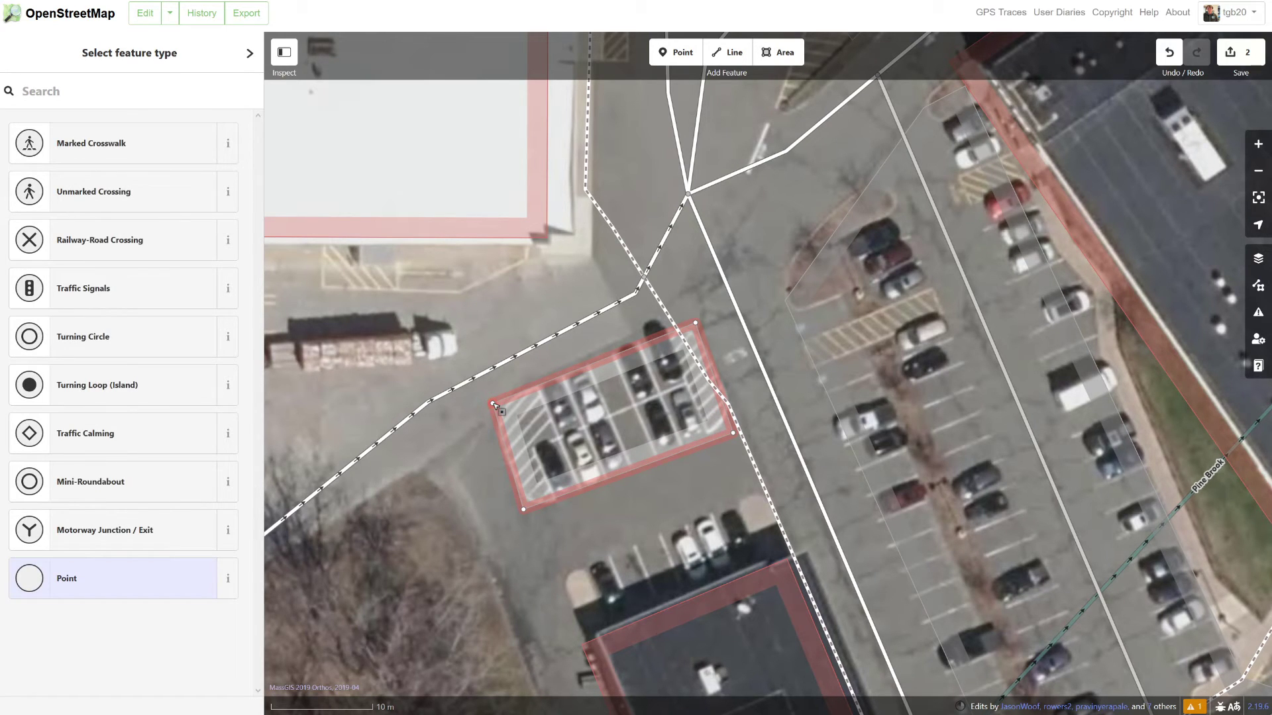
pyautogui.rightClick(493, 405)
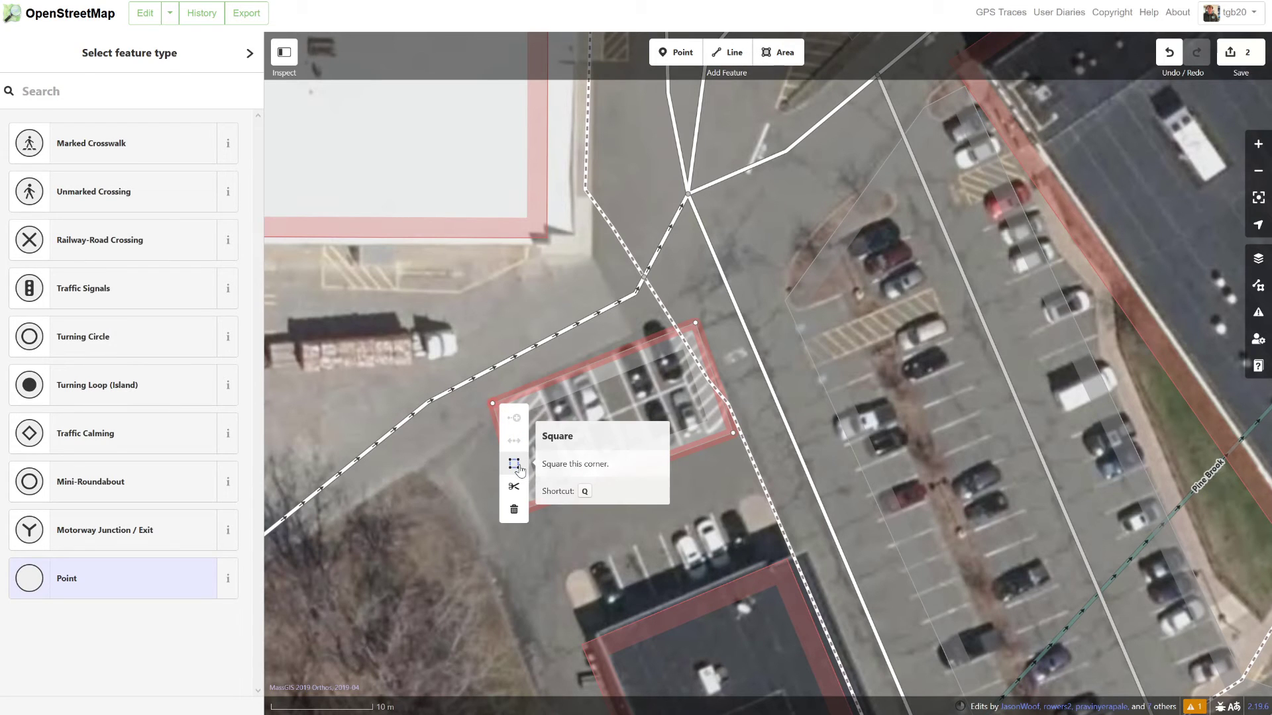
pyautogui.click(514, 465)
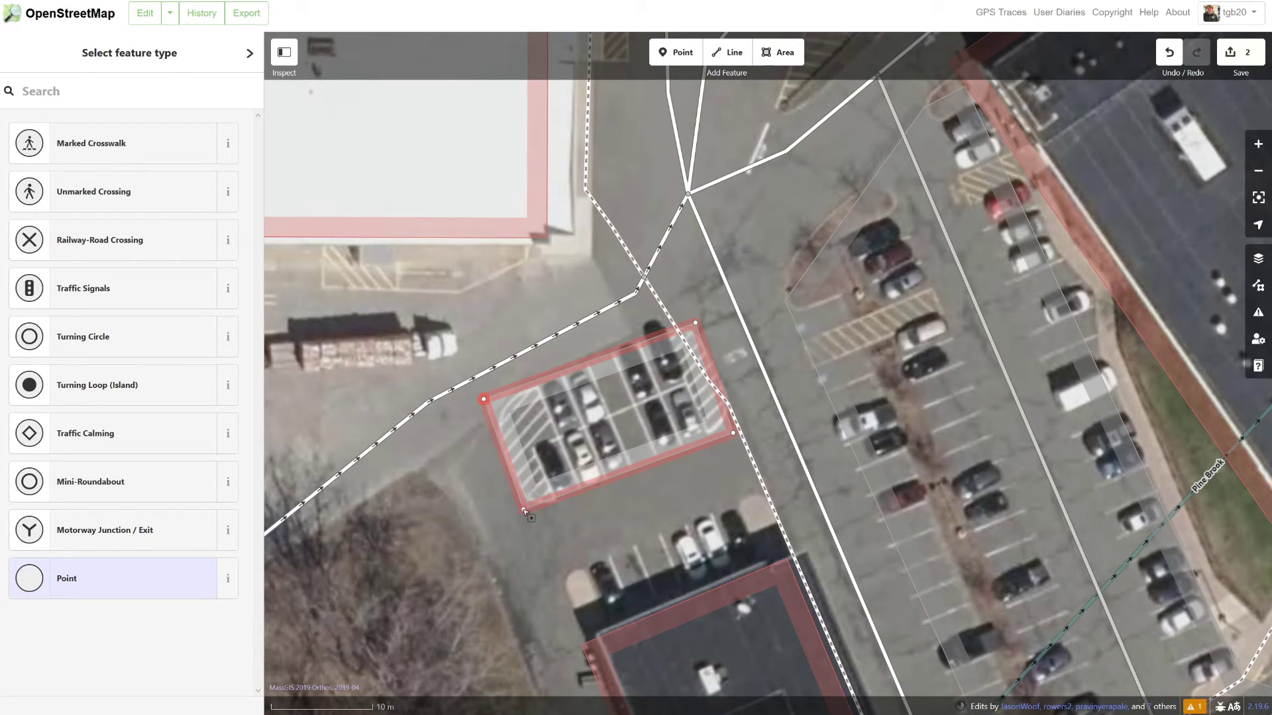
pyautogui.rightClick(524, 511)
pyautogui.click(543, 568)
pyautogui.rightClick(734, 434)
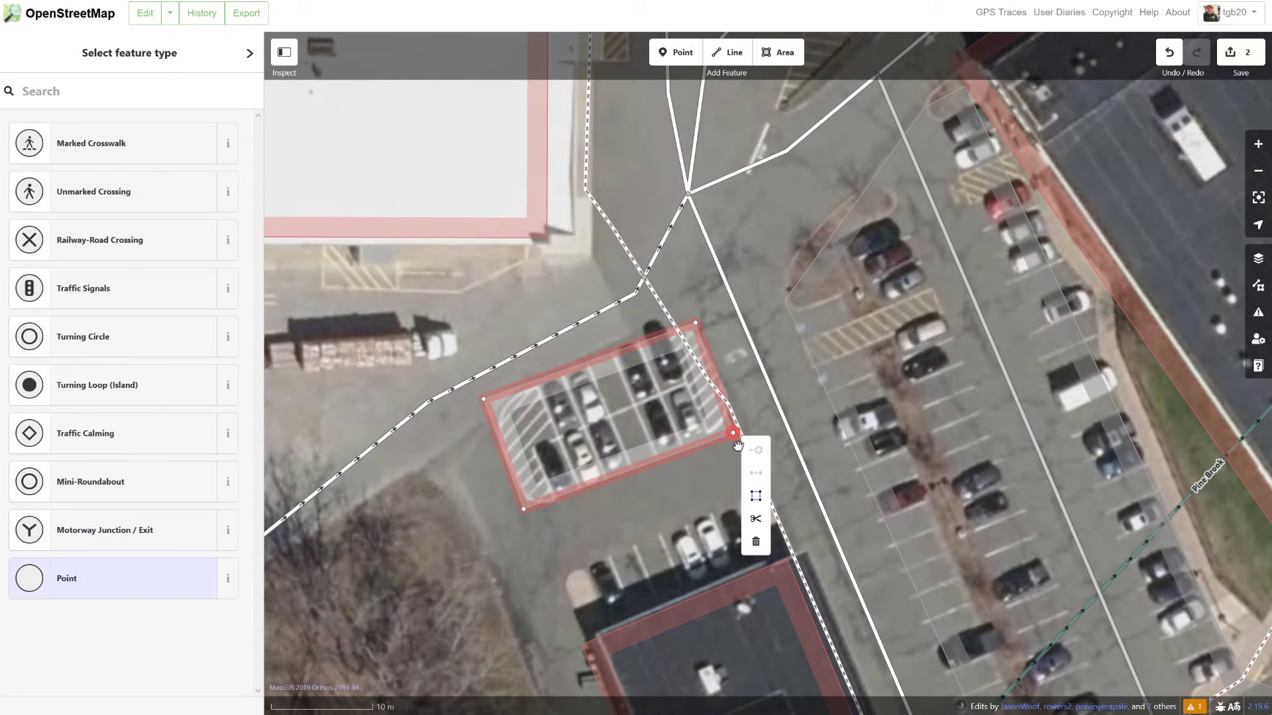
pyautogui.click(756, 498)
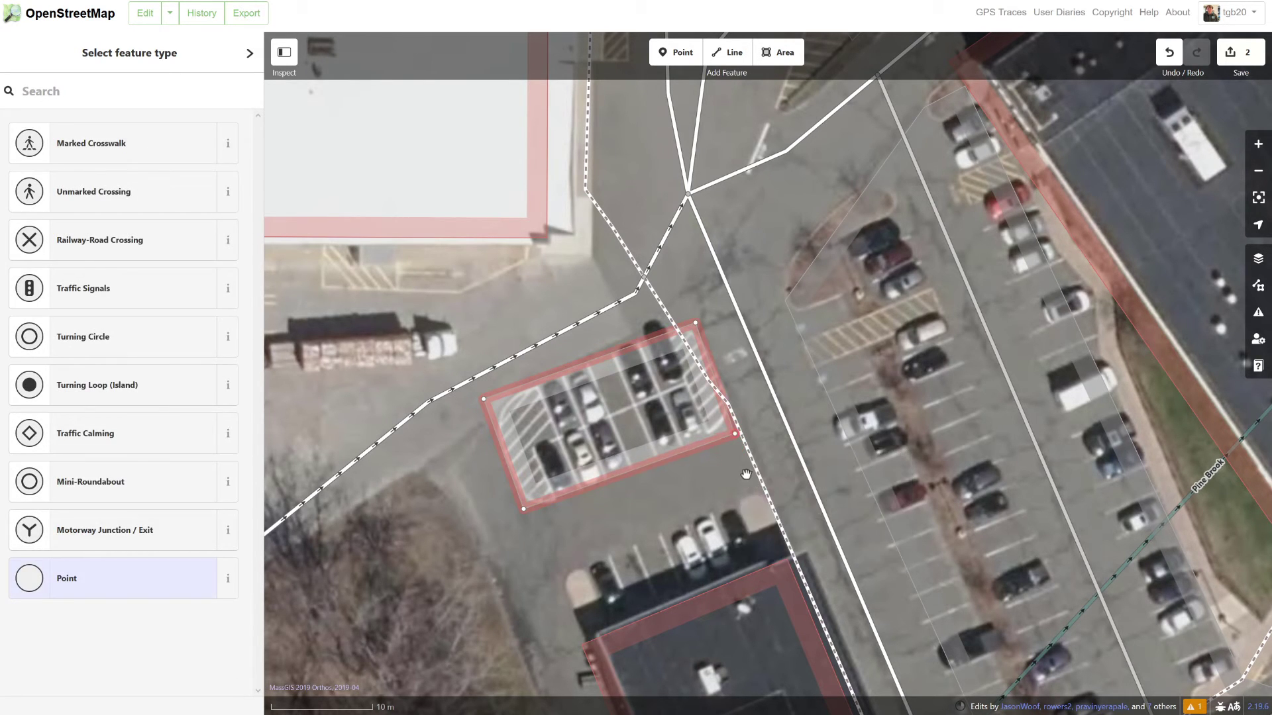
pyautogui.rightClick(697, 324)
pyautogui.click(717, 384)
pyautogui.click(594, 422)
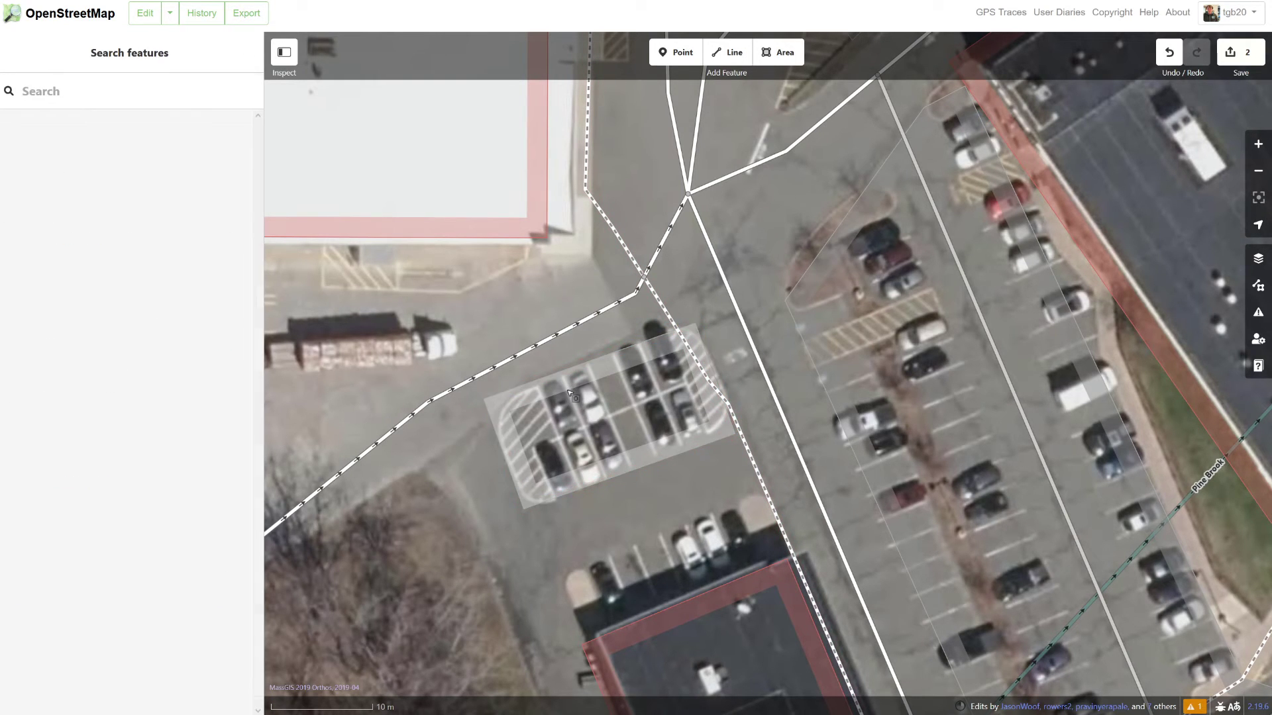
# - Set the new area's feature type to Parking Lot
pyautogui.click(571, 395)
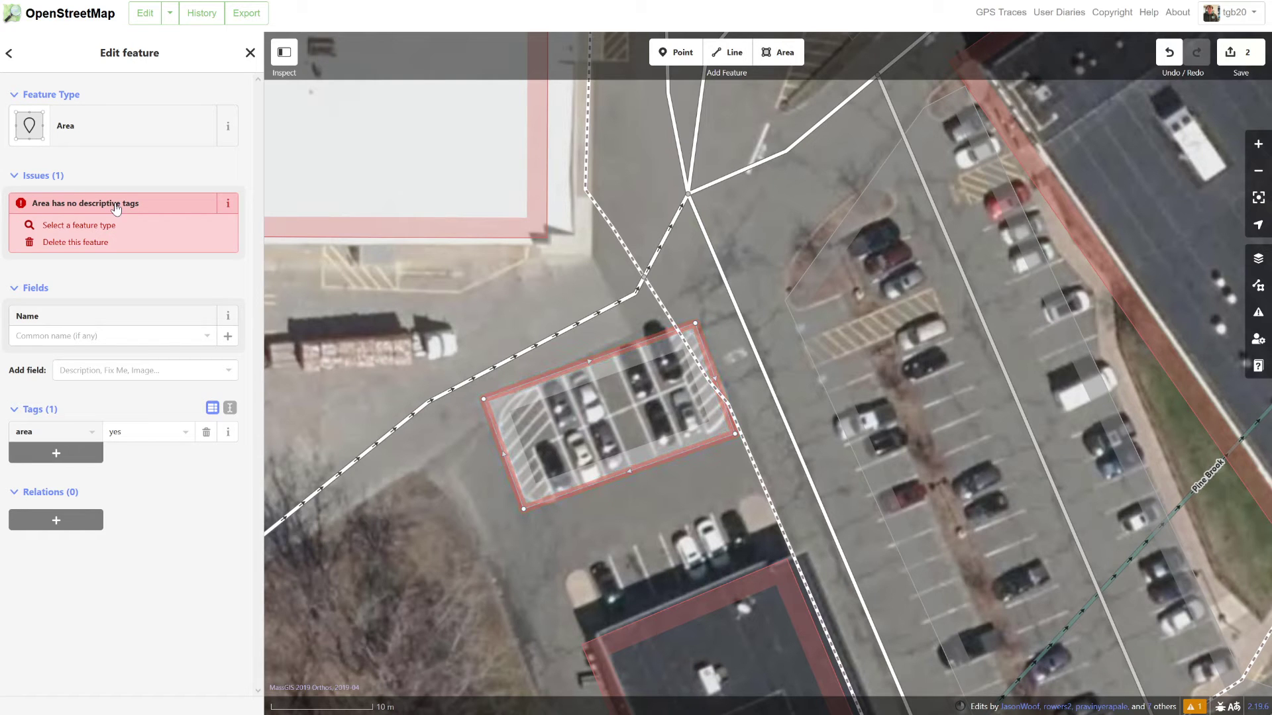
pyautogui.click(66, 125)
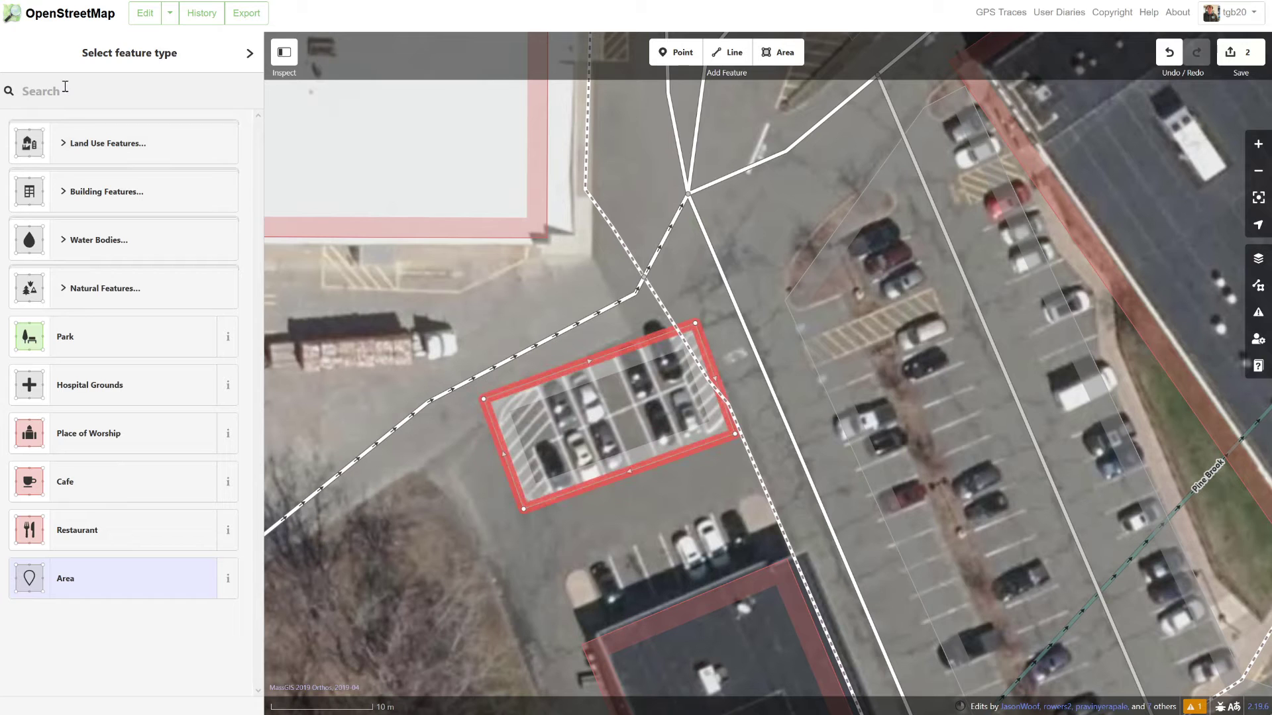
pyautogui.write('parking')
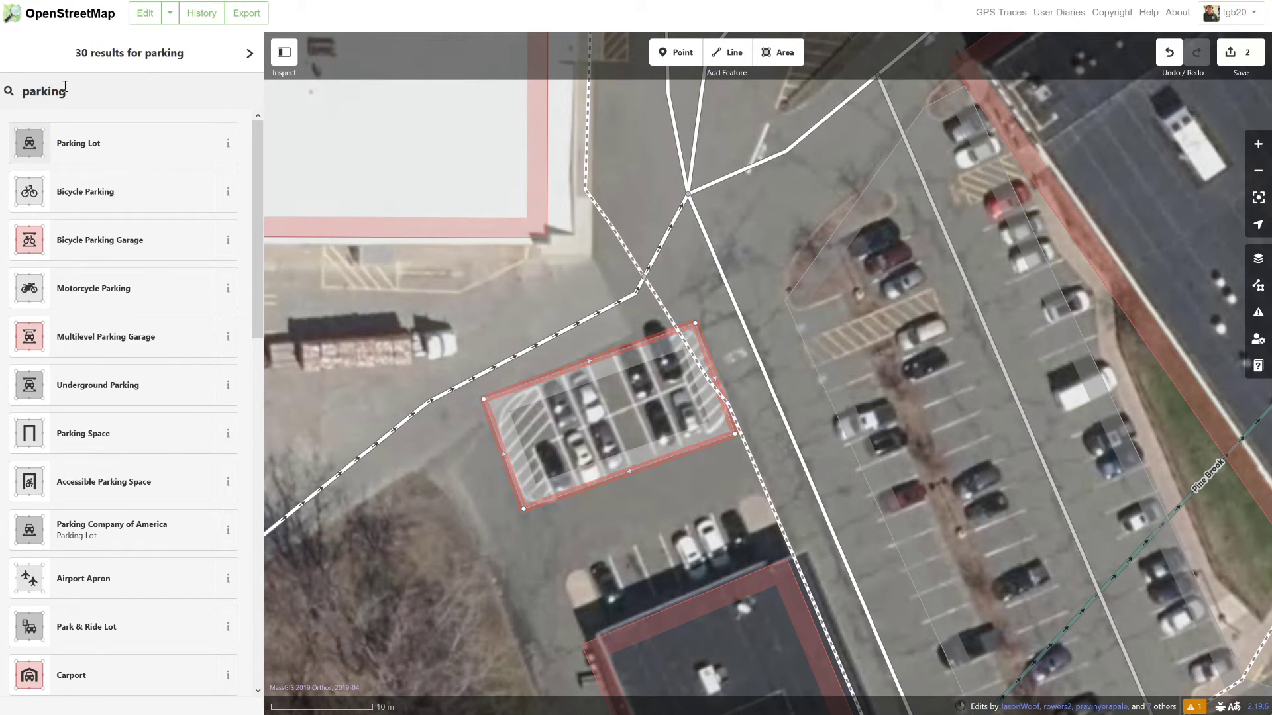
pyautogui.click(93, 151)
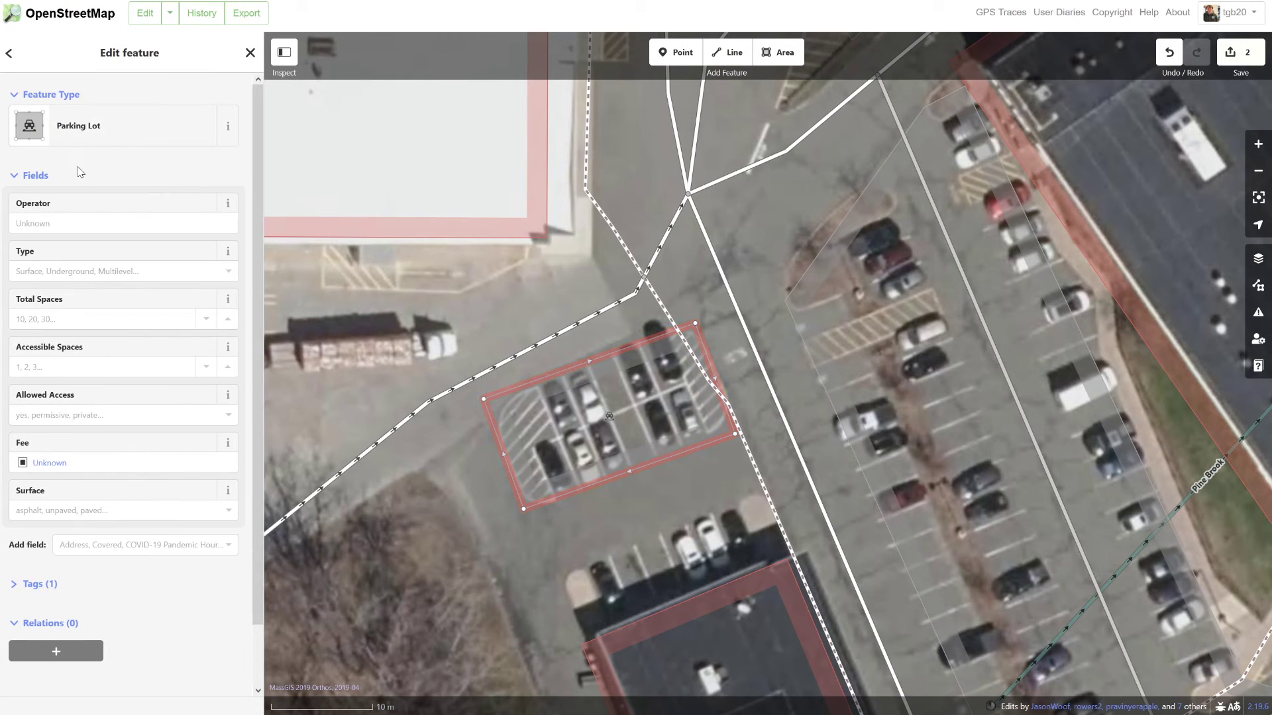
pyautogui.click(507, 321)
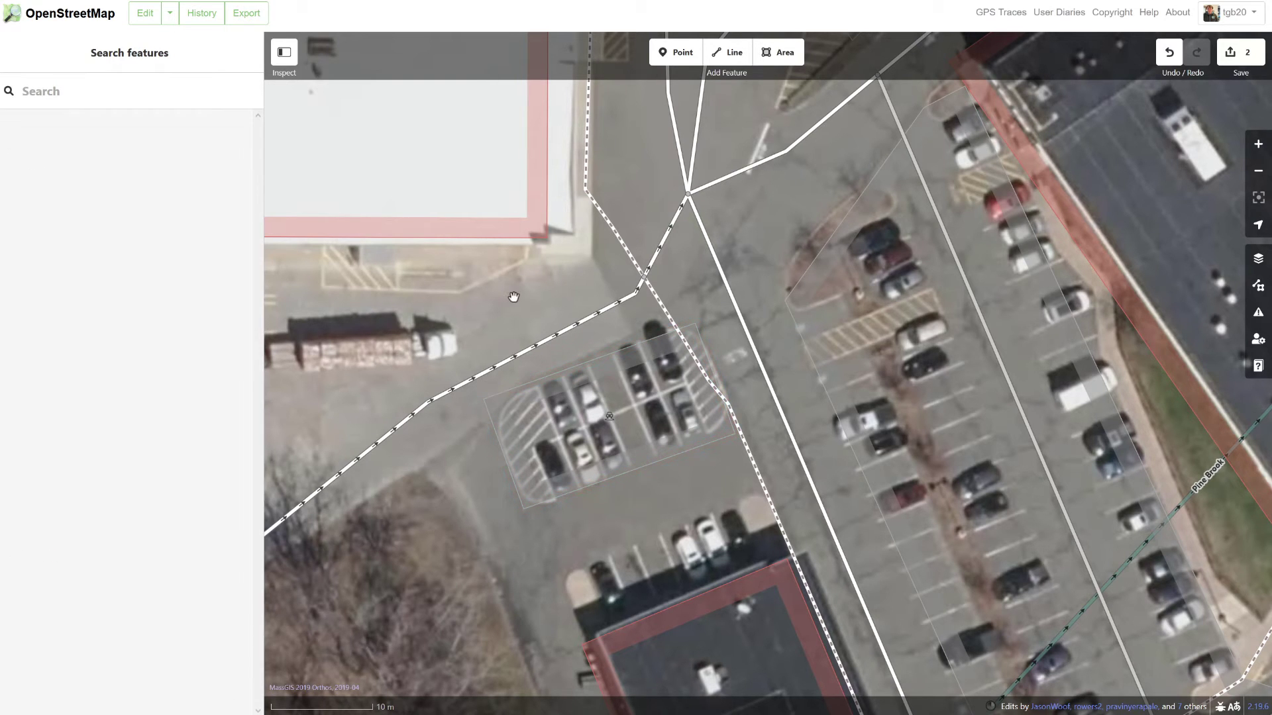
# - Upload the edits with the changeset comment "Removed old building, added parking lot outside of Walmart in Northampton."
pyautogui.moveTo(511, 292); pyautogui.dragTo(484, 302)
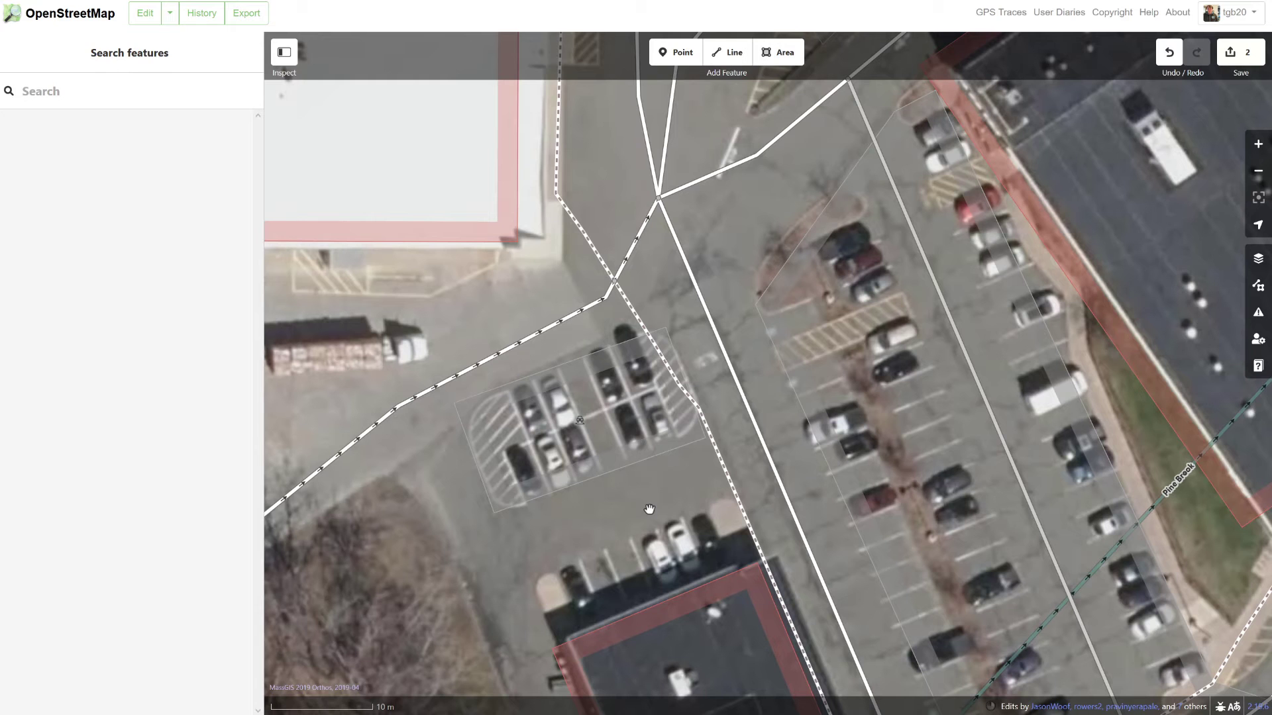
pyautogui.click(1239, 51)
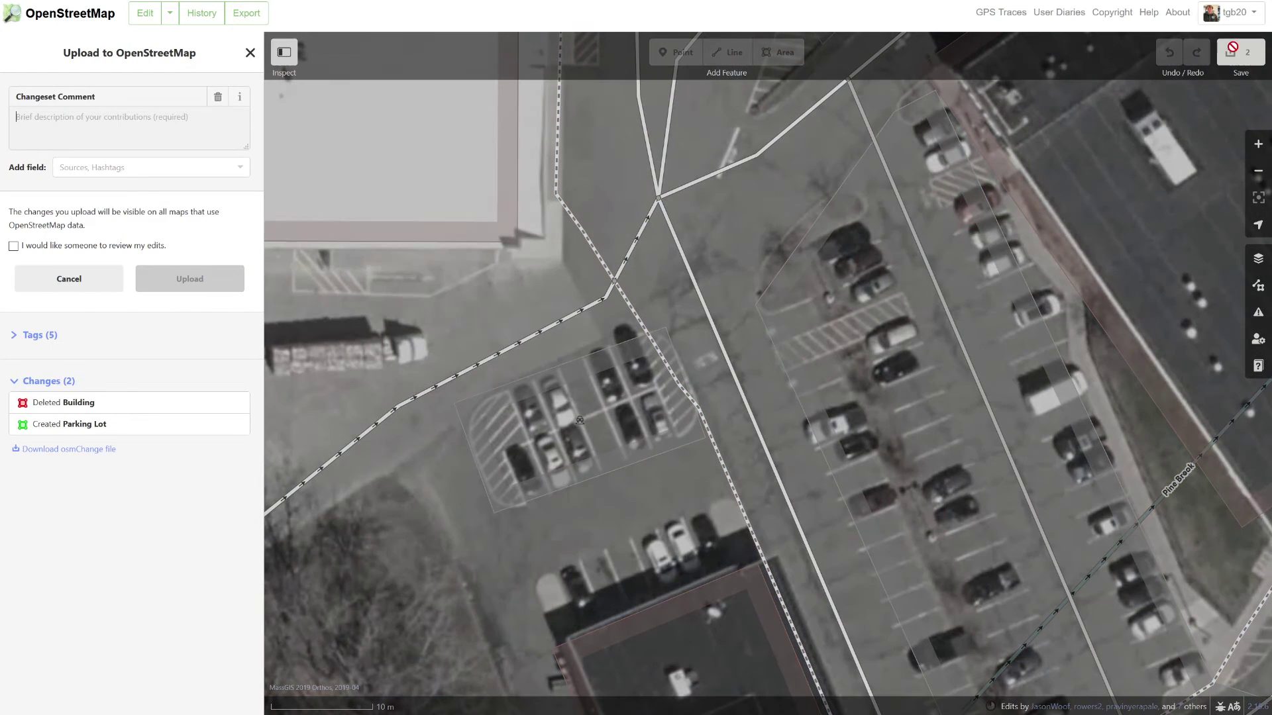
pyautogui.write('Removed old building, added parking lot outside of Walmart in Northampton.')
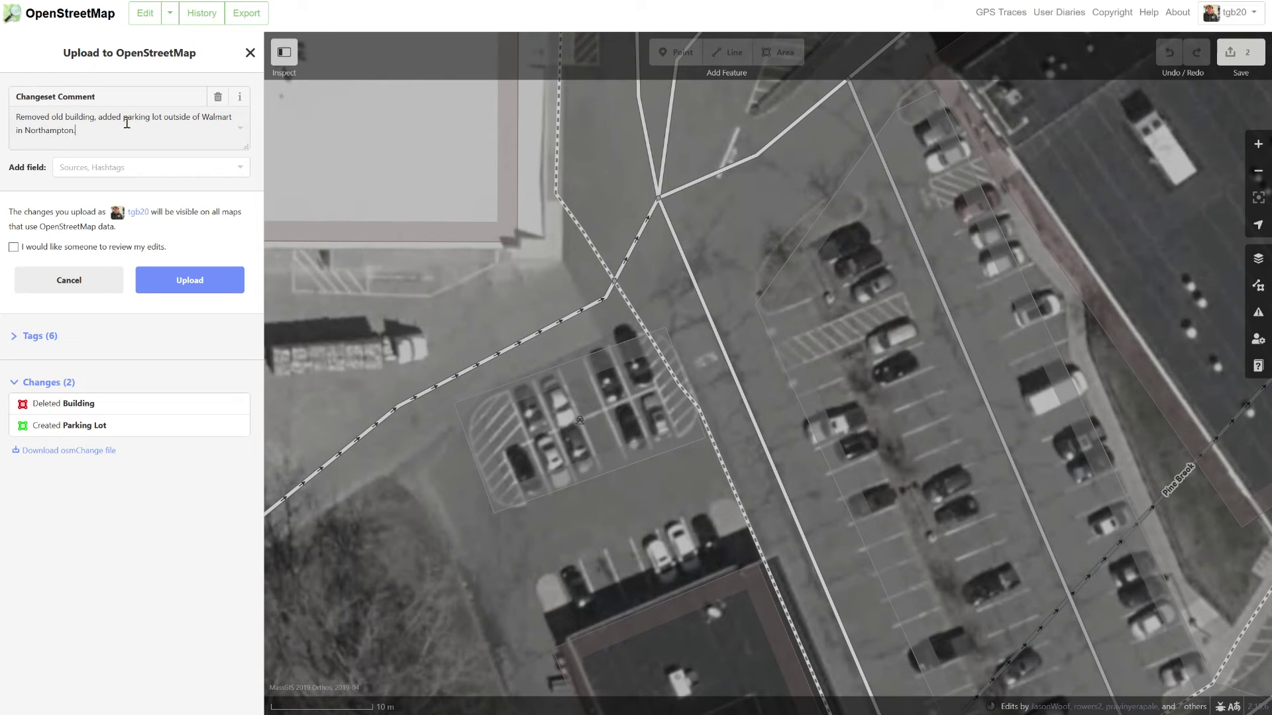
pyautogui.click(208, 275)
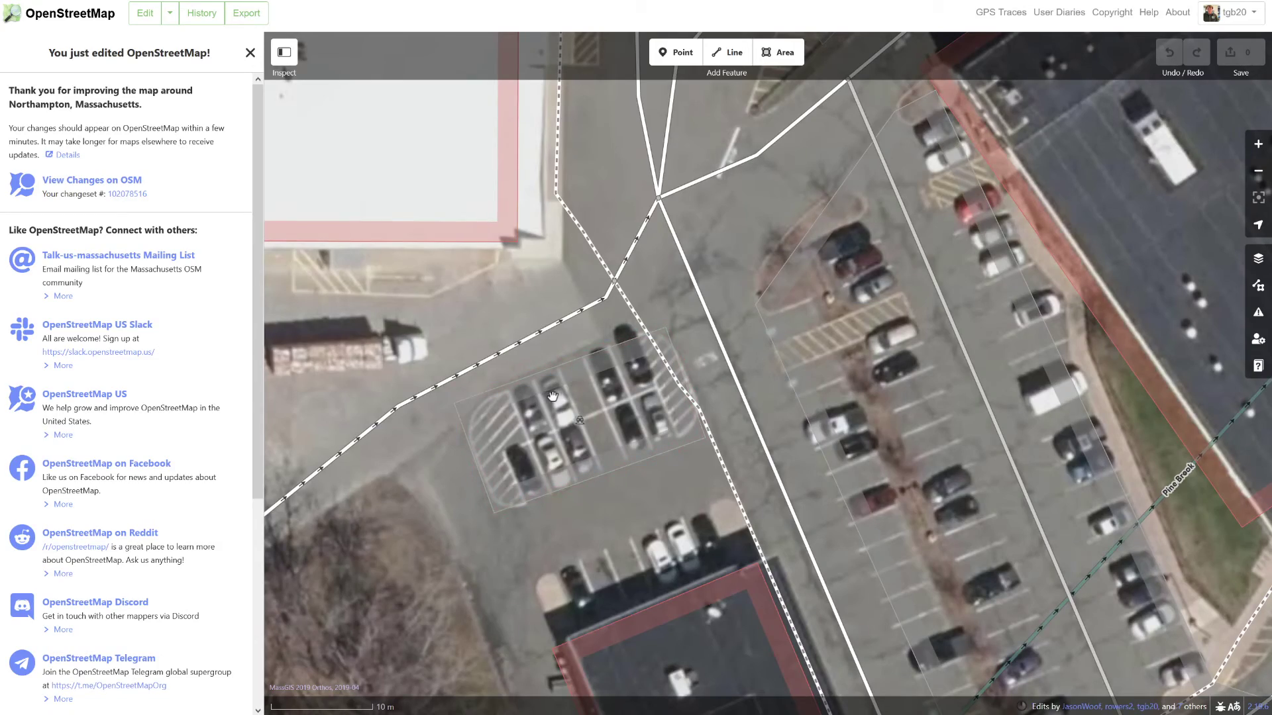
# - Go to a close view of the building marked Passalongs, west of Sylvester Road and north of West Farms
pyautogui.scroll(-5, 628, 477)
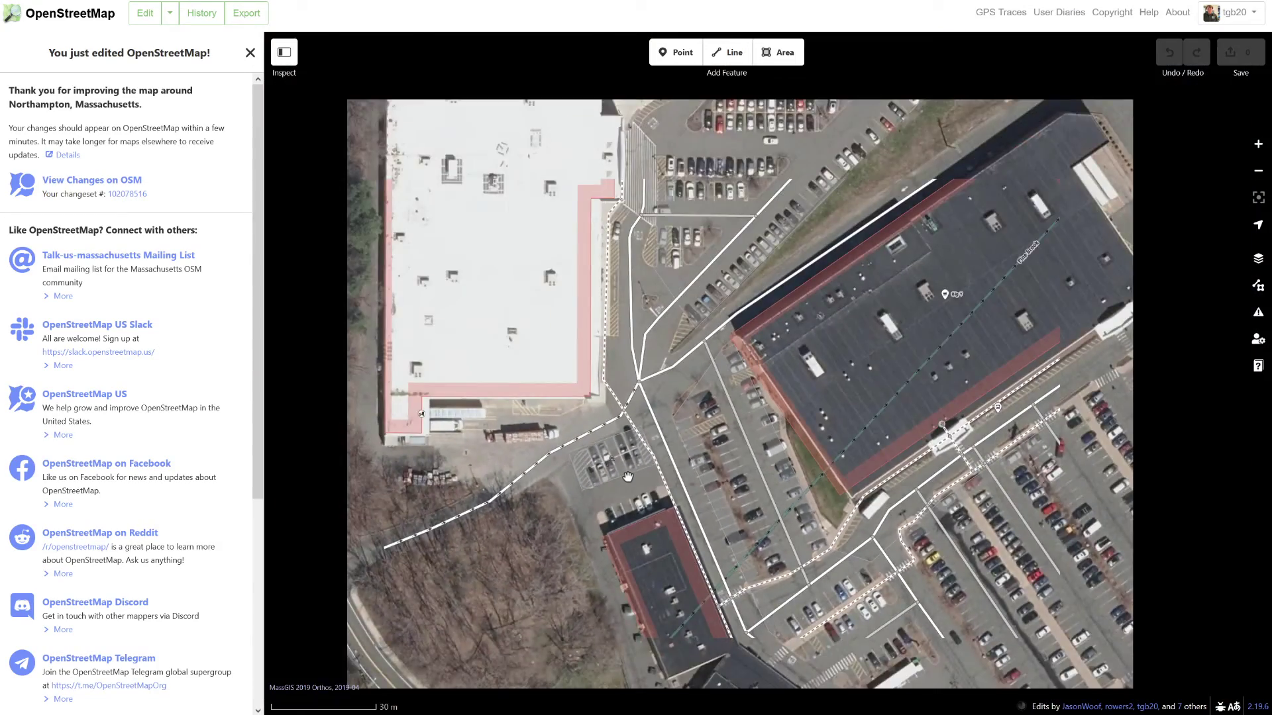
pyautogui.scroll(-3, 631, 481)
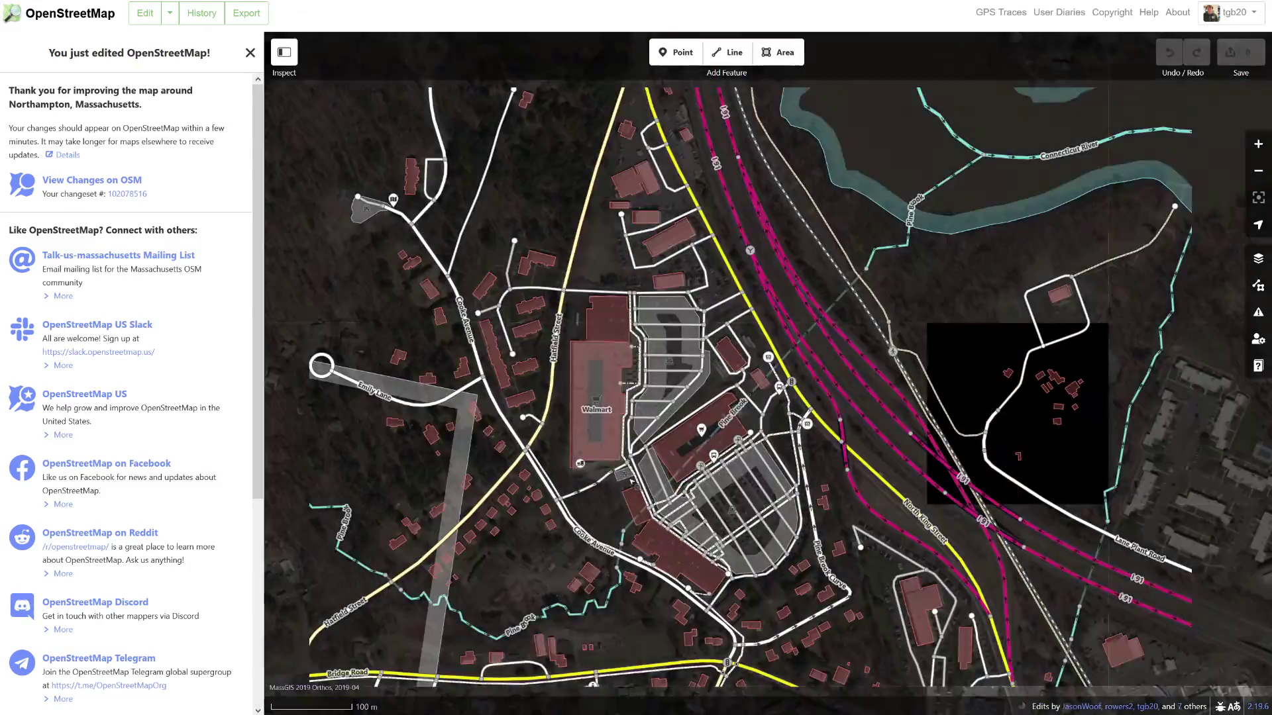
pyautogui.scroll(-1, 631, 482)
pyautogui.scroll(-3, 631, 482)
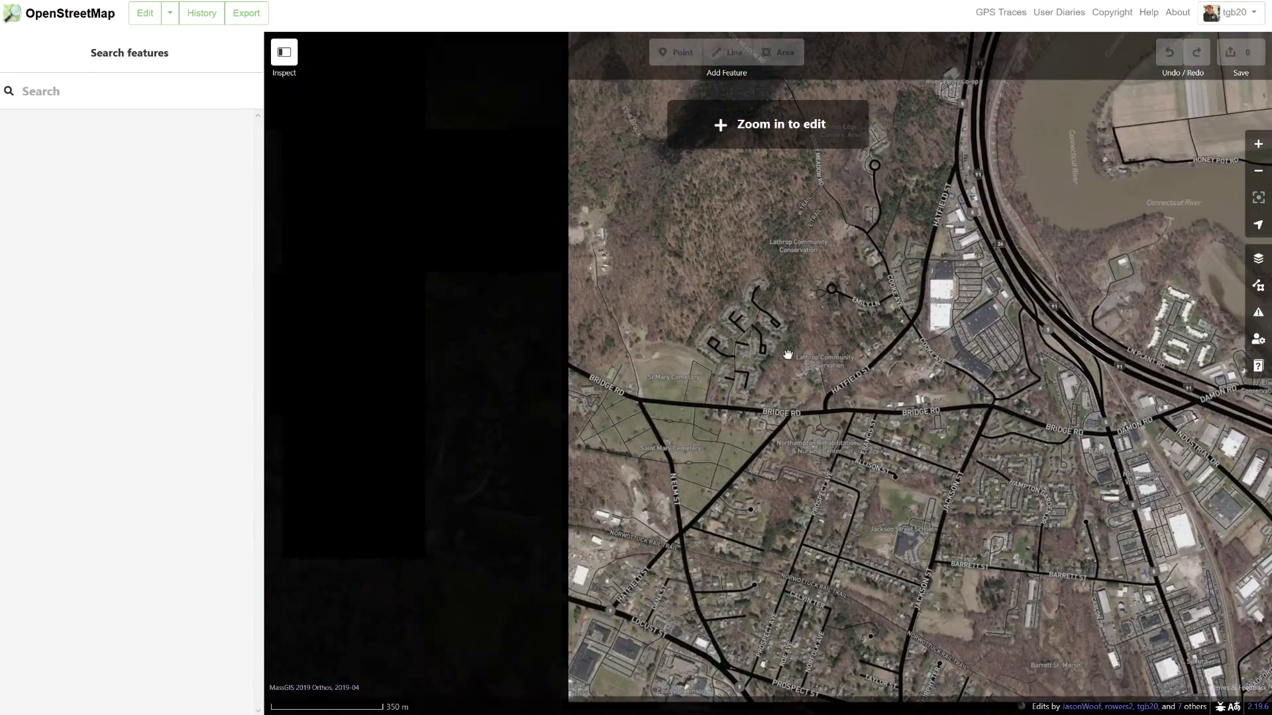
pyautogui.moveTo(607, 487); pyautogui.dragTo(819, 292)
pyautogui.scroll(-2, 512, 467)
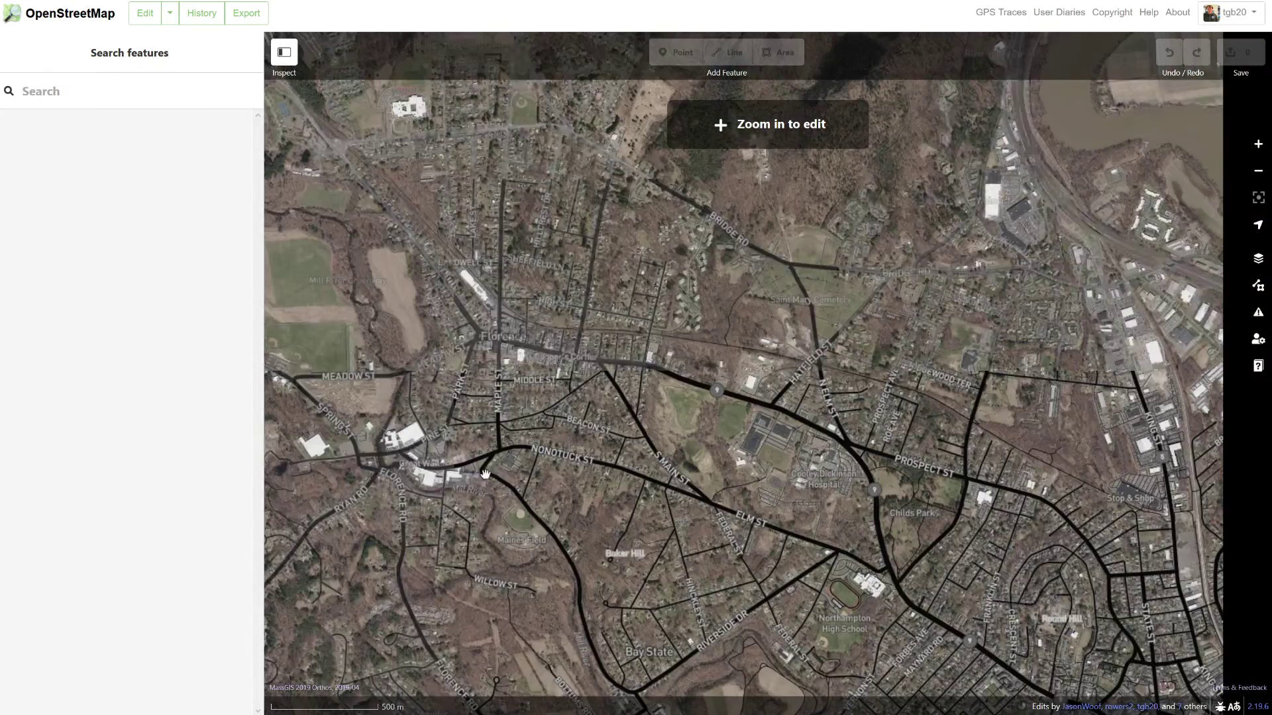
pyautogui.moveTo(331, 430); pyautogui.dragTo(914, 398)
pyautogui.moveTo(530, 430); pyautogui.dragTo(766, 342)
pyautogui.scroll(5, 622, 480)
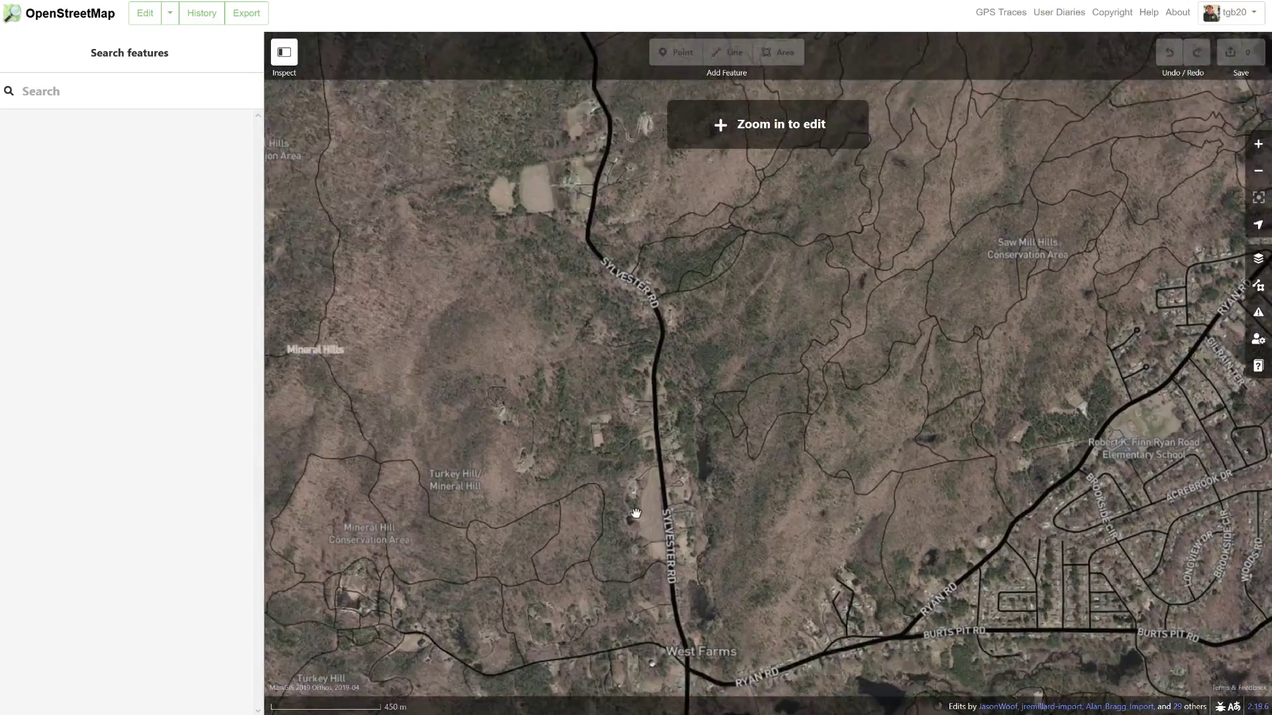
pyautogui.scroll(6, 641, 497)
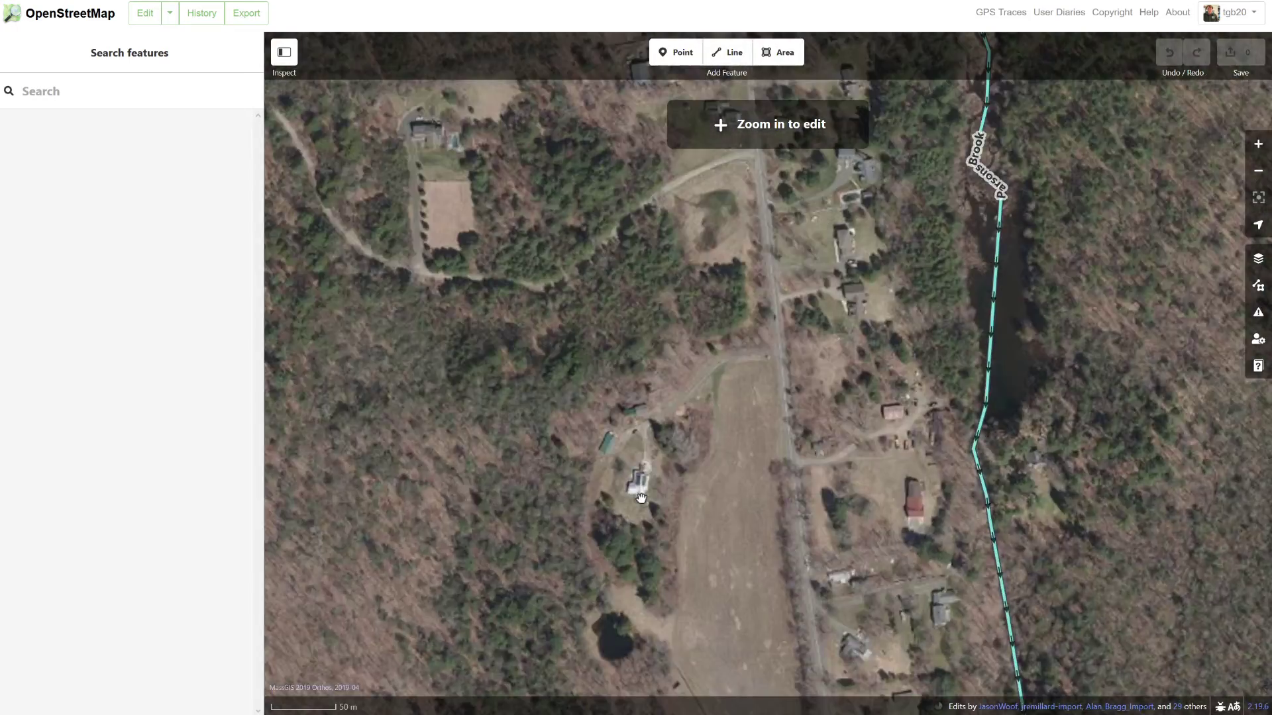
pyautogui.scroll(4, 666, 472)
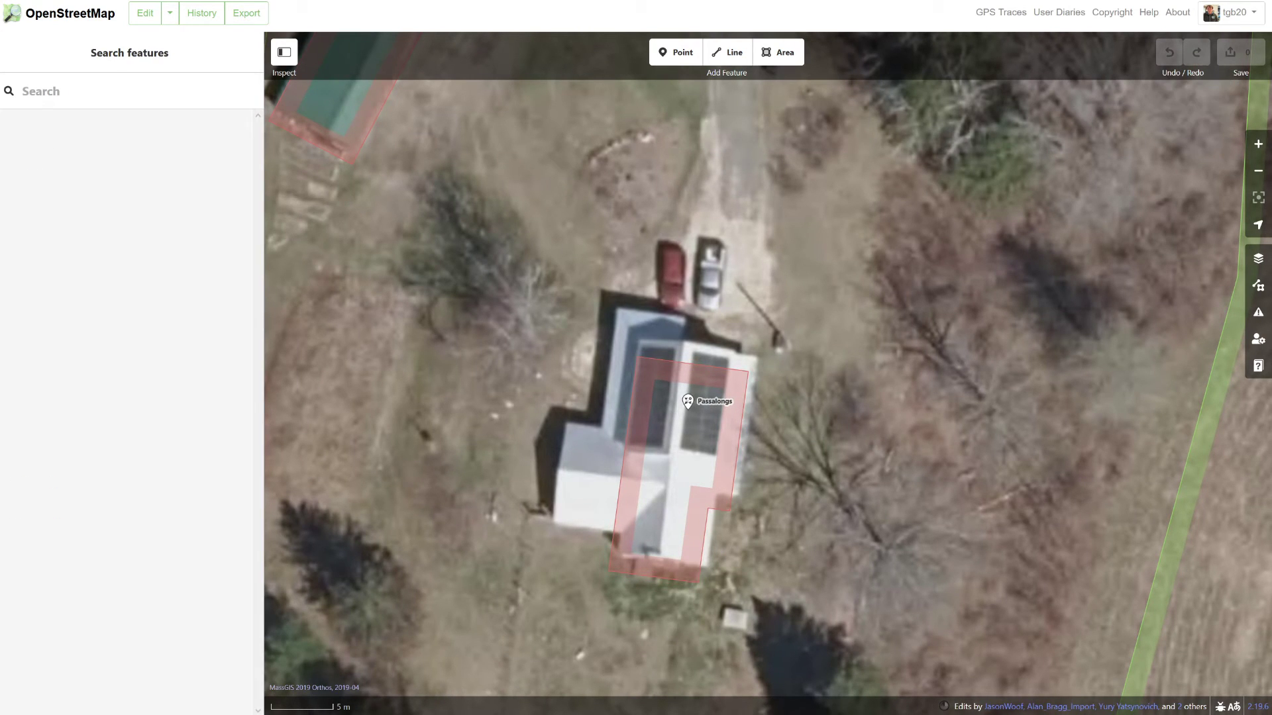
# - Compare the Passalongs building outline against Mapbox Satellite and Bing aerial imagery, and return the background to MassGIS 2019 Orthos
pyautogui.click(1258, 258)
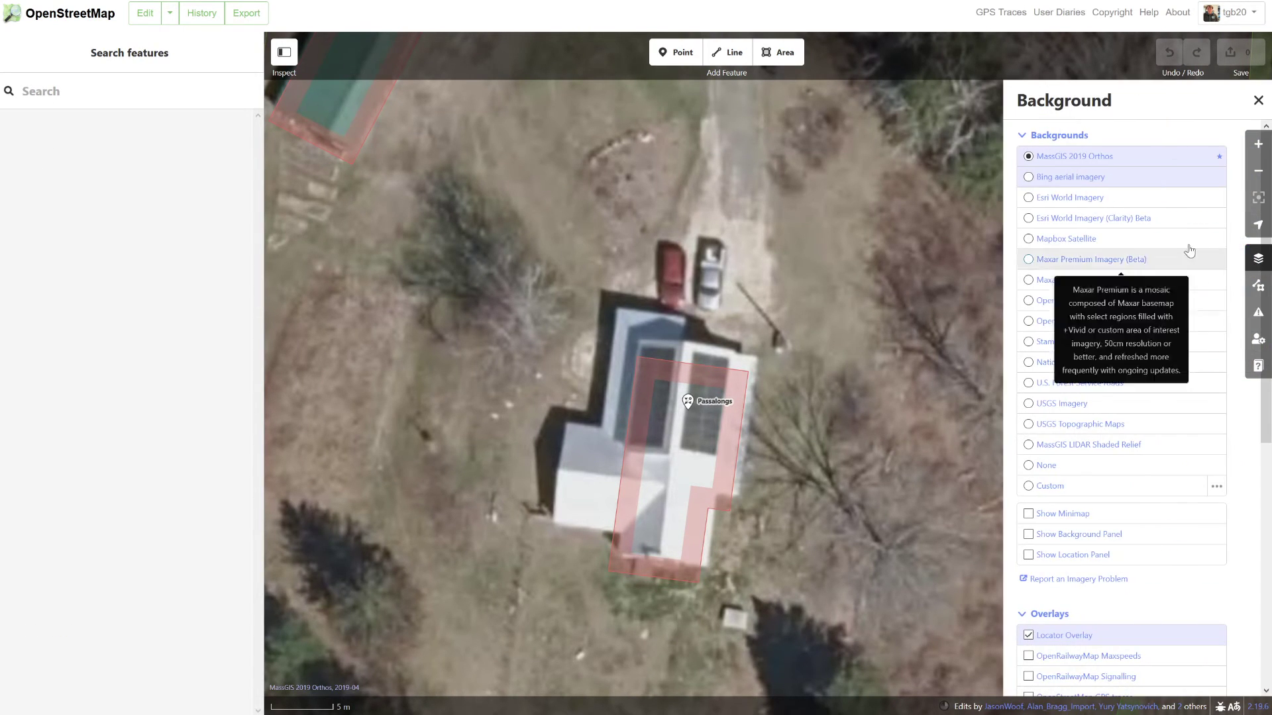
pyautogui.click(1074, 242)
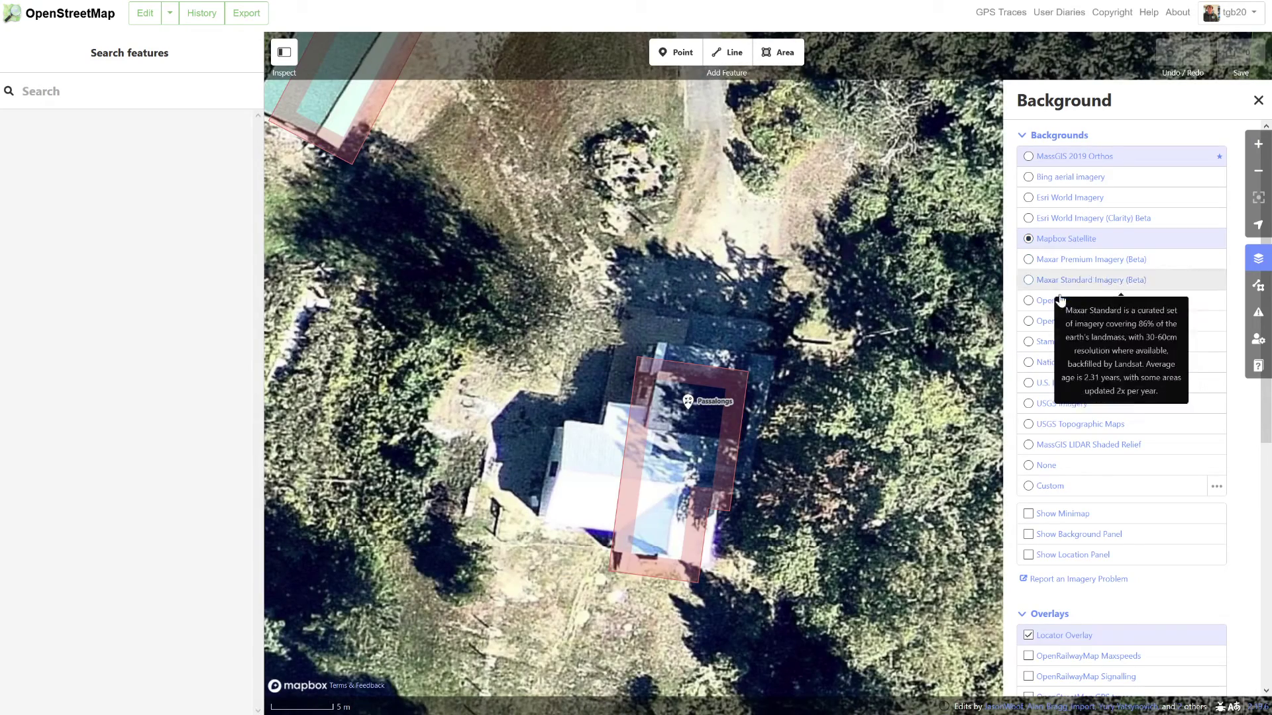
pyautogui.click(1071, 189)
pyautogui.moveTo(808, 298); pyautogui.dragTo(784, 355)
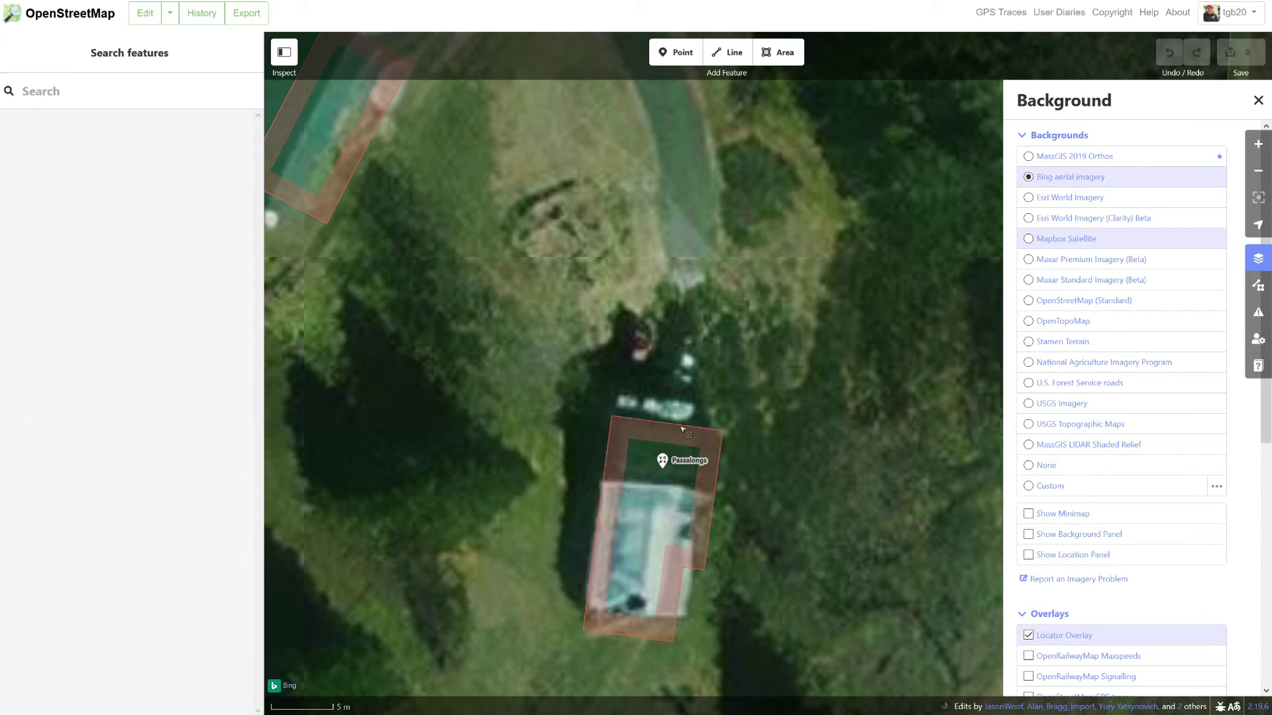
pyautogui.click(695, 548)
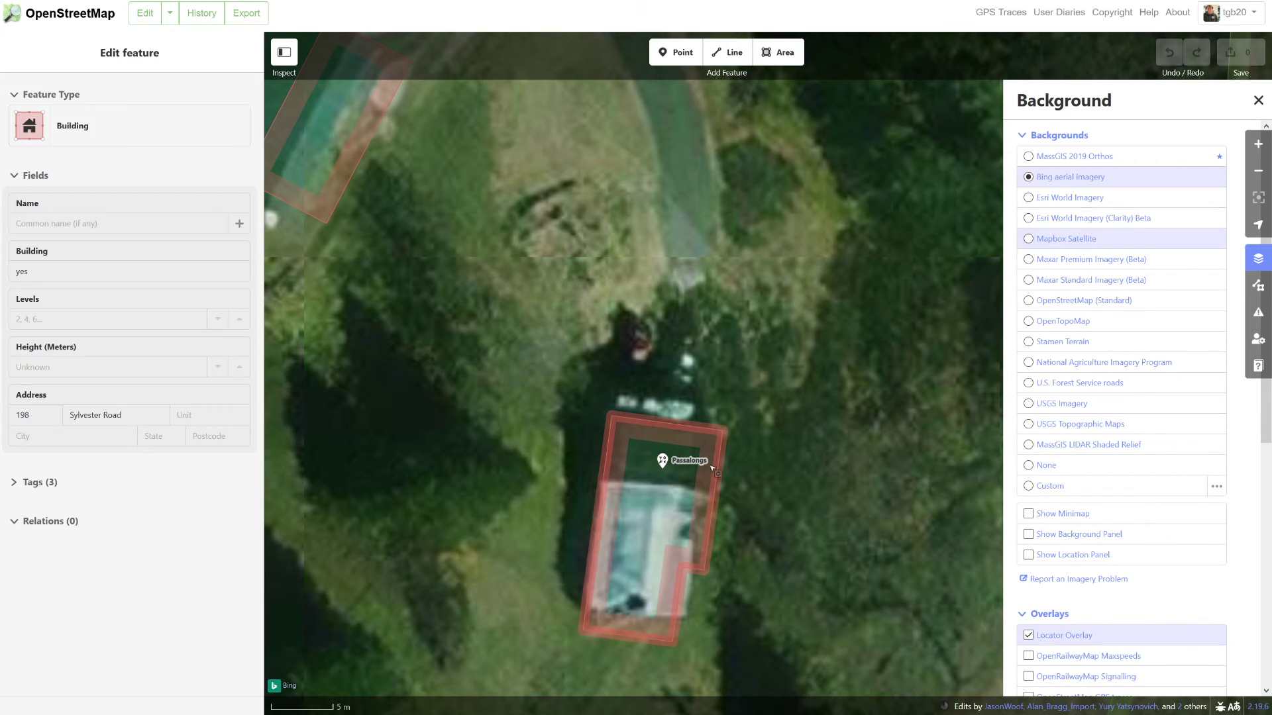
pyautogui.click(732, 535)
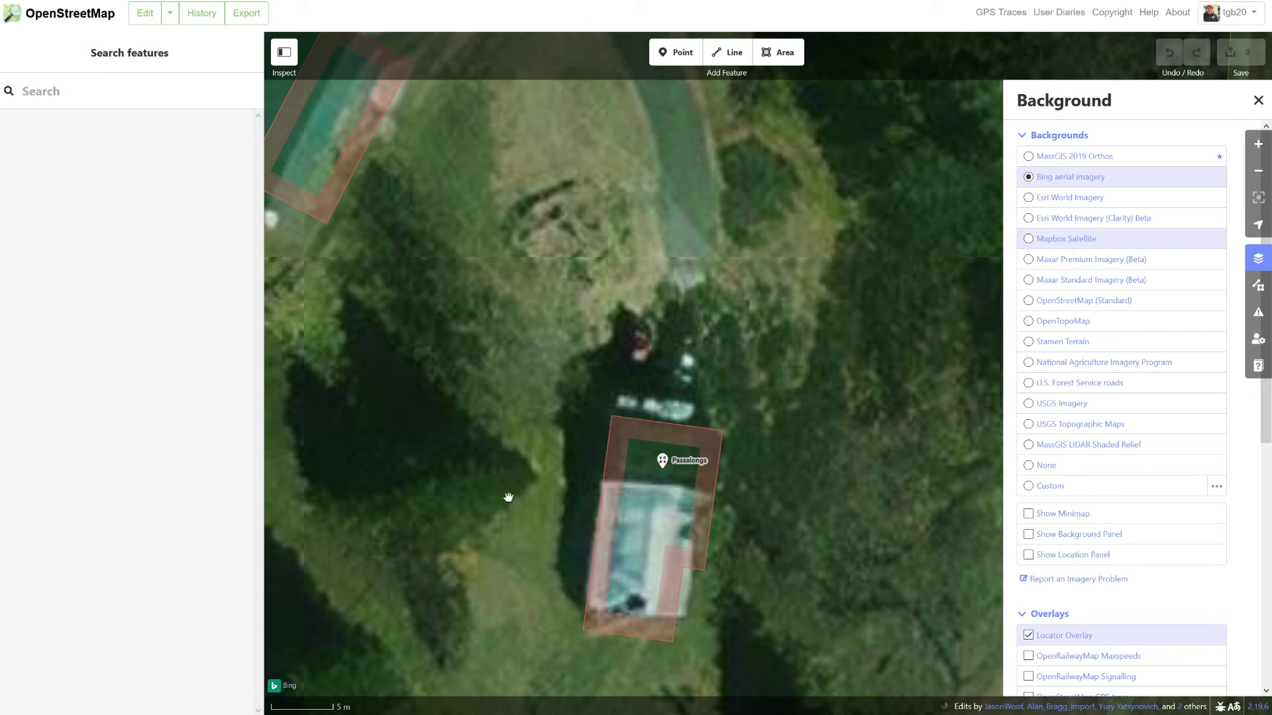
pyautogui.click(1058, 156)
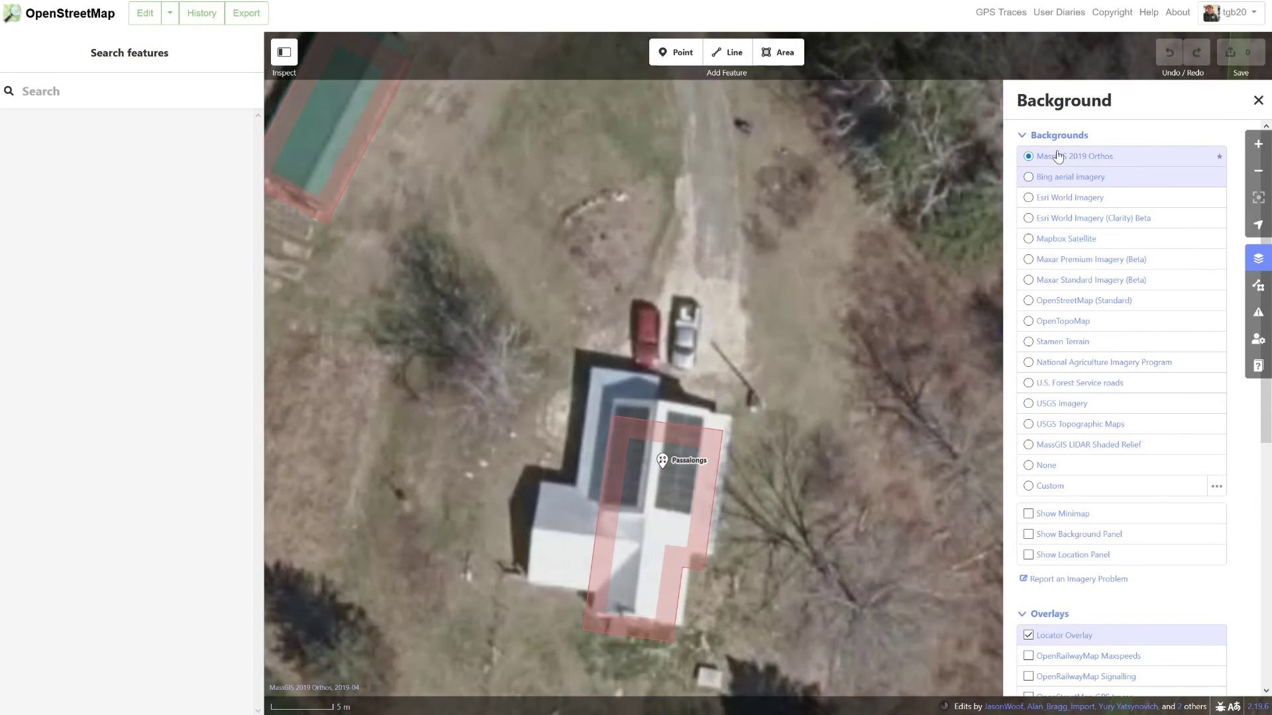
pyautogui.moveTo(763, 387); pyautogui.dragTo(721, 359)
pyautogui.click(573, 424)
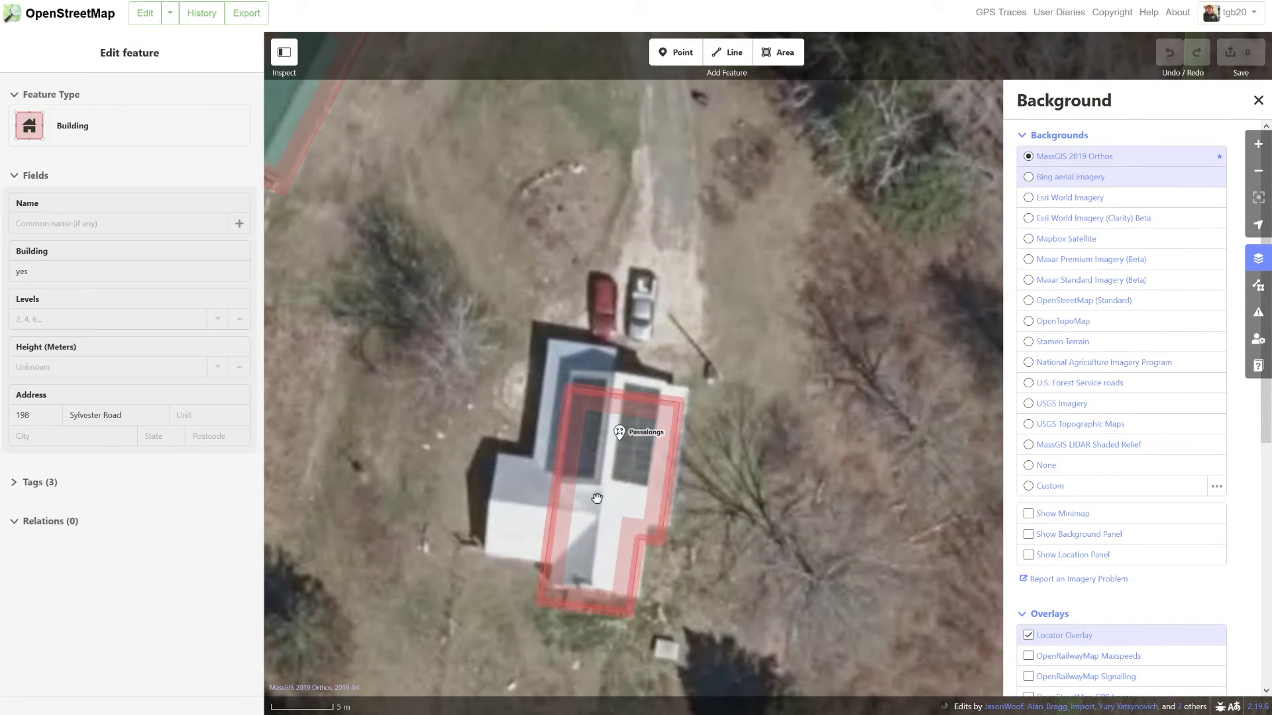
pyautogui.click(1257, 100)
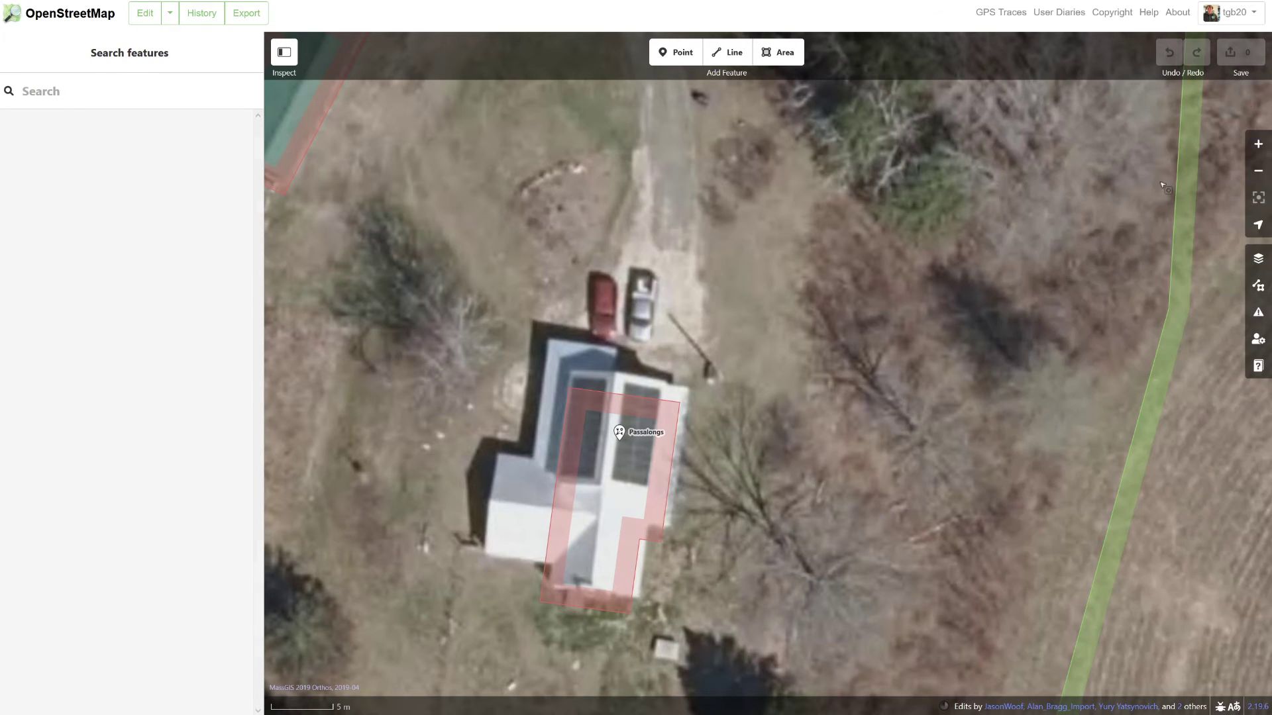
# - Reshape the Passalongs building outline by moving its corners onto the edges of the white-roofed eastern wing in the imagery
pyautogui.click(587, 407)
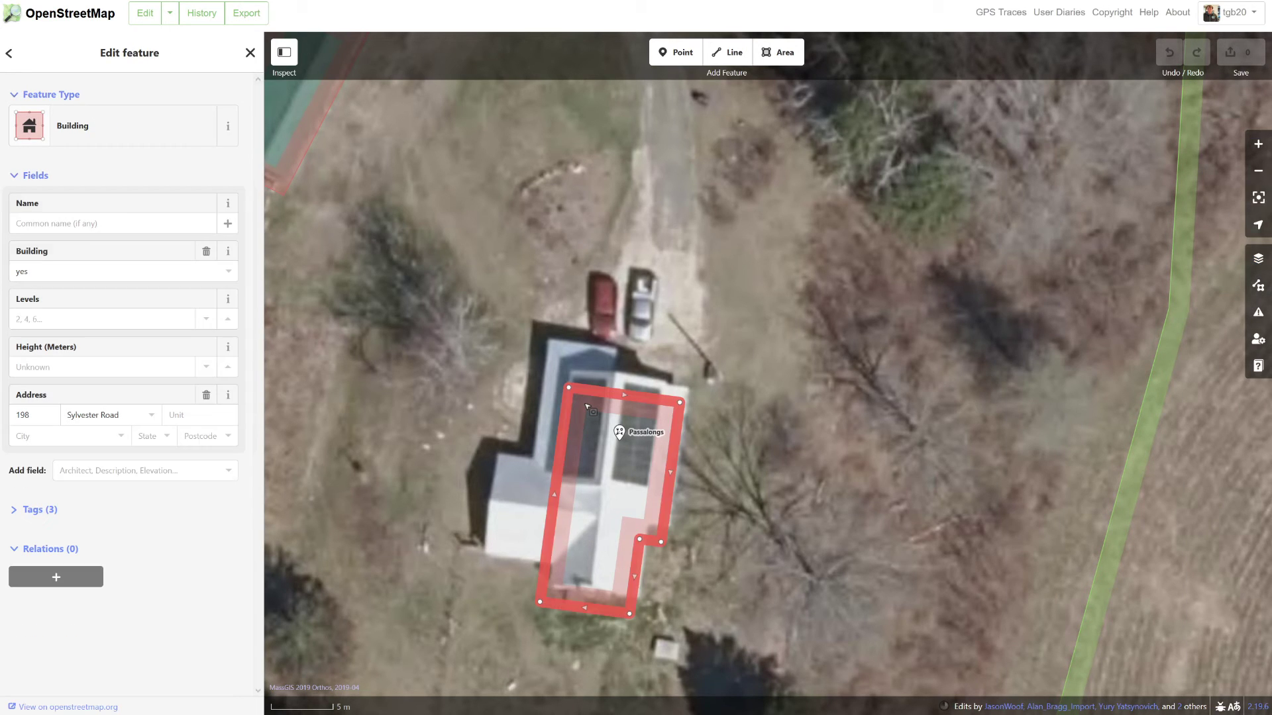
pyautogui.scroll(3, 662, 447)
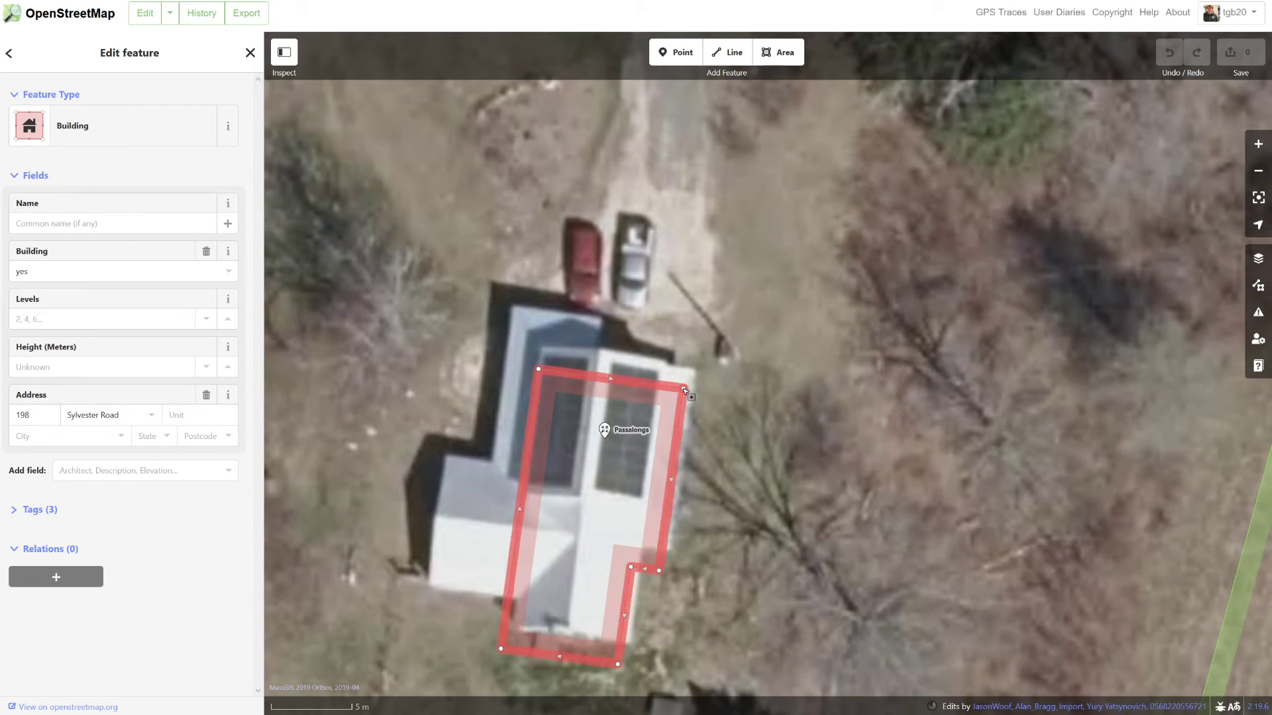
pyautogui.moveTo(684, 390); pyautogui.dragTo(696, 369)
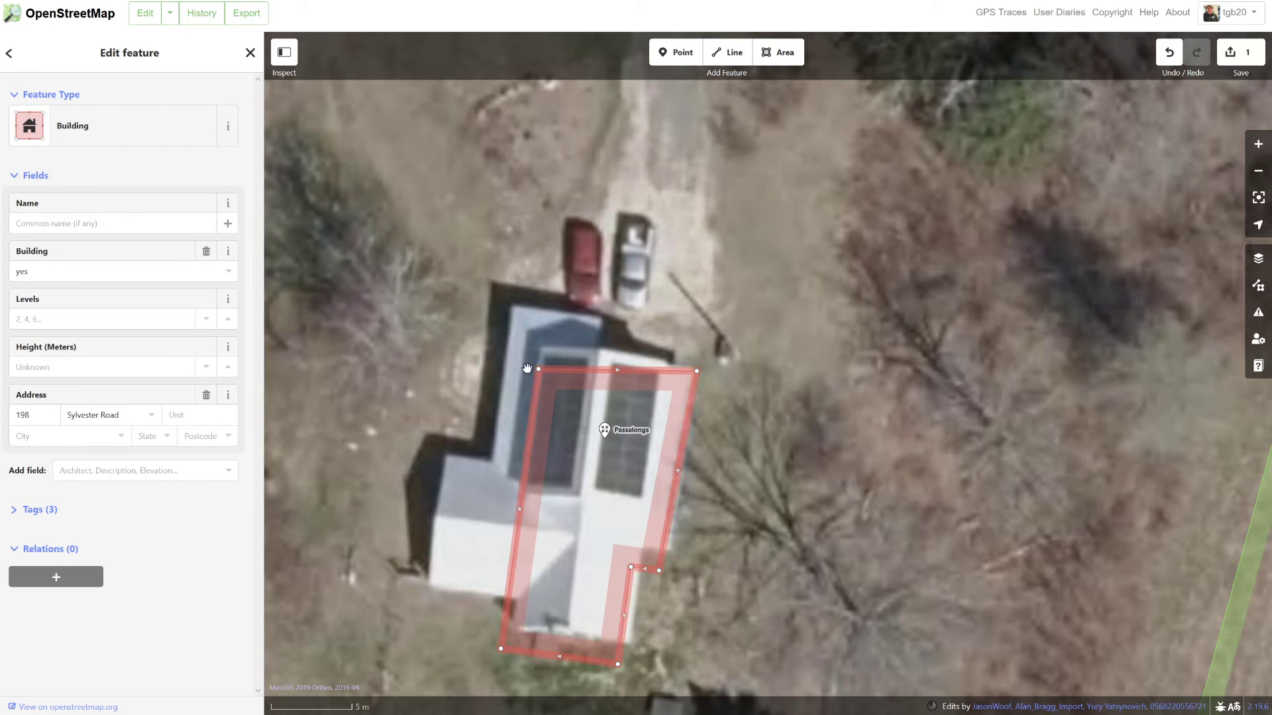
pyautogui.moveTo(538, 371); pyautogui.dragTo(596, 347)
pyautogui.moveTo(661, 572); pyautogui.dragTo(652, 535)
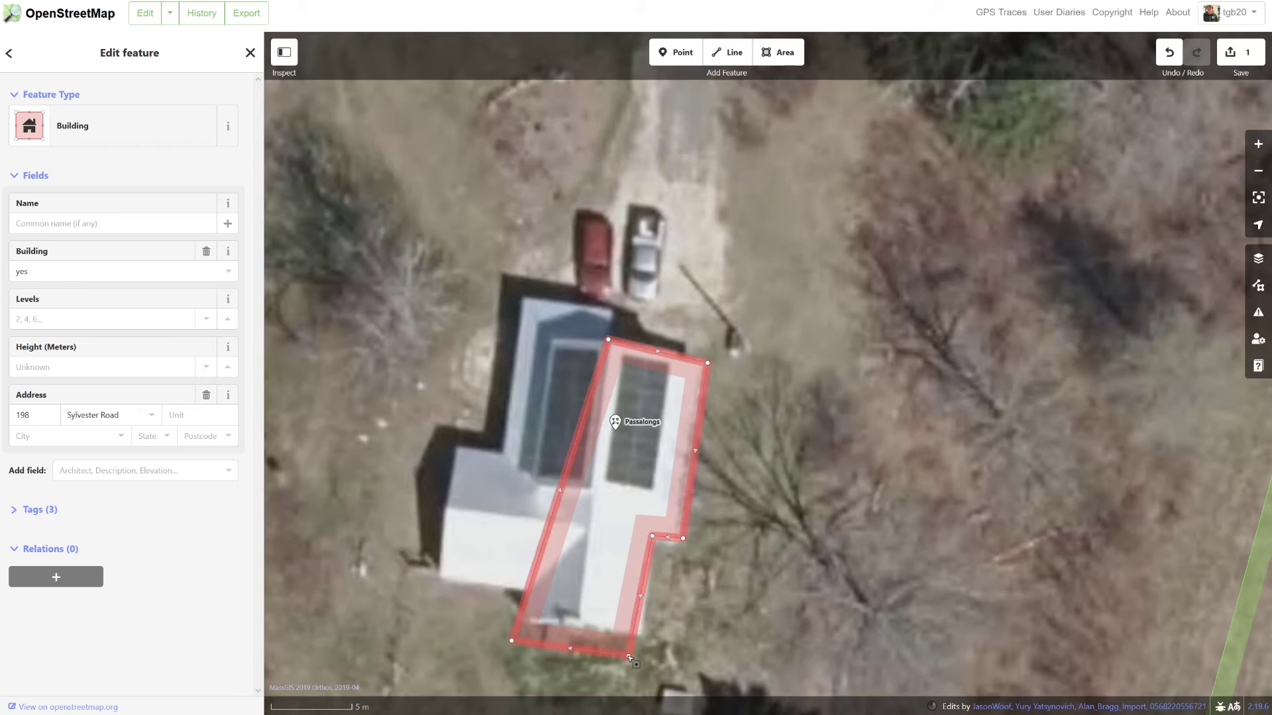
pyautogui.moveTo(628, 655); pyautogui.dragTo(642, 634)
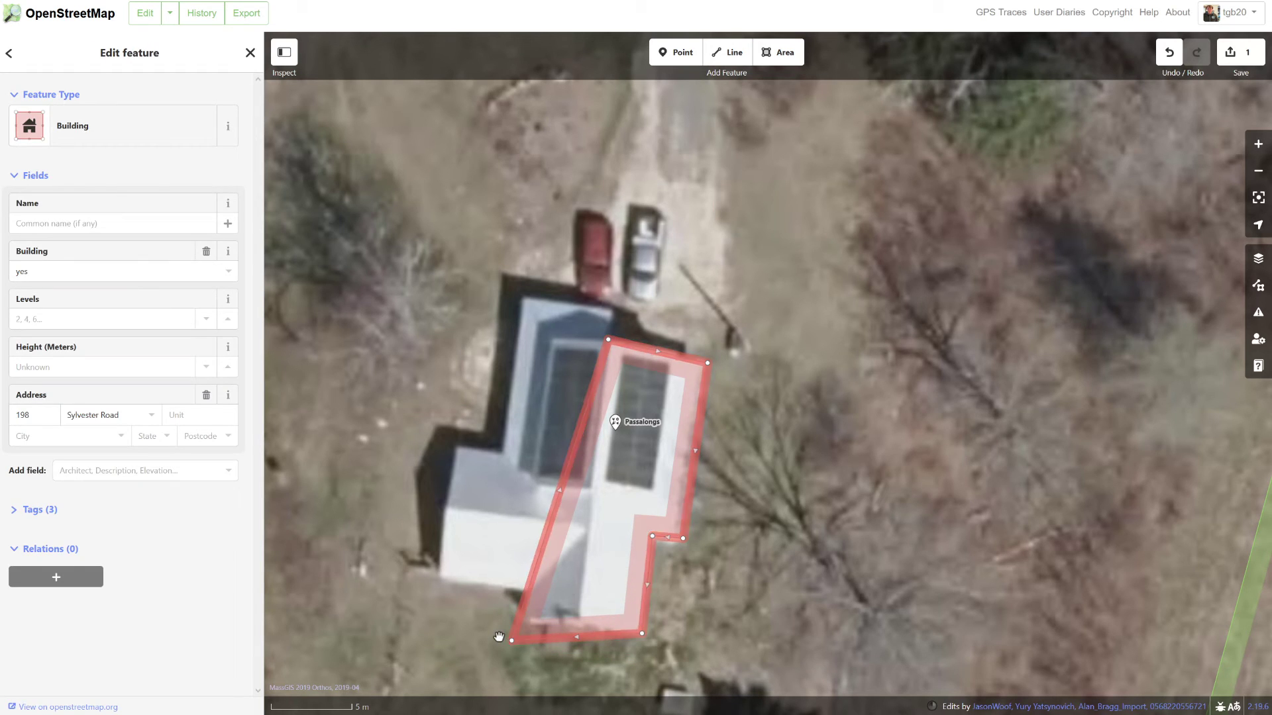
pyautogui.moveTo(511, 640); pyautogui.dragTo(528, 619)
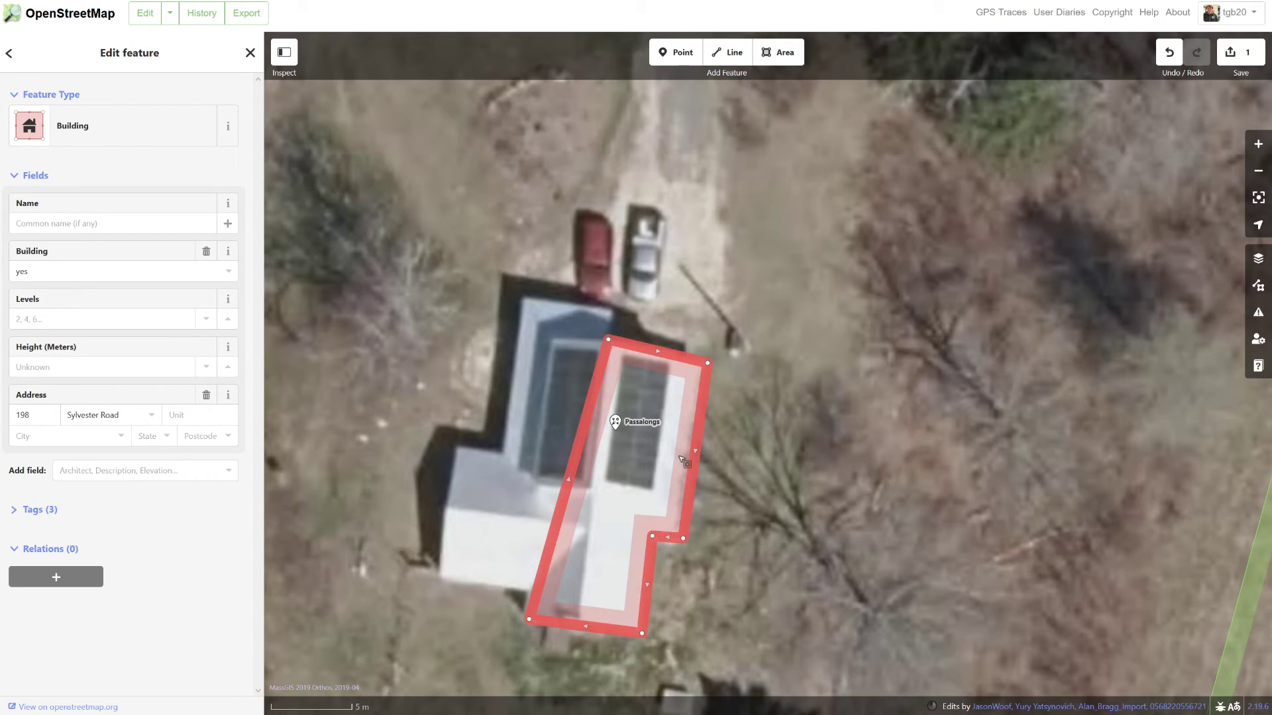
pyautogui.moveTo(707, 363)
pyautogui.mouseDown()
pyautogui.moveTo(637, 358)
pyautogui.moveTo(708, 360)
pyautogui.mouseUp()
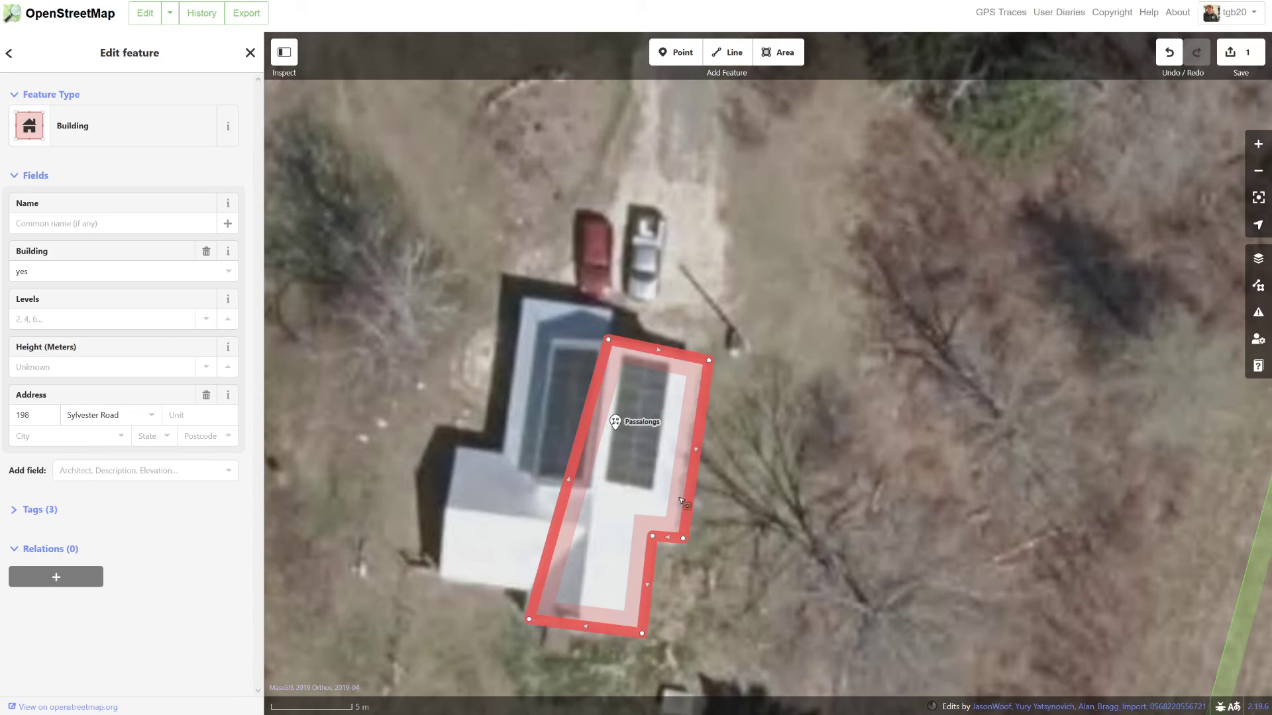
# - Square the two corners of the notch on the outline's east side, shifting the inner corner slightly southwest
pyautogui.click(683, 539)
pyautogui.rightClick(683, 538)
pyautogui.click(701, 599)
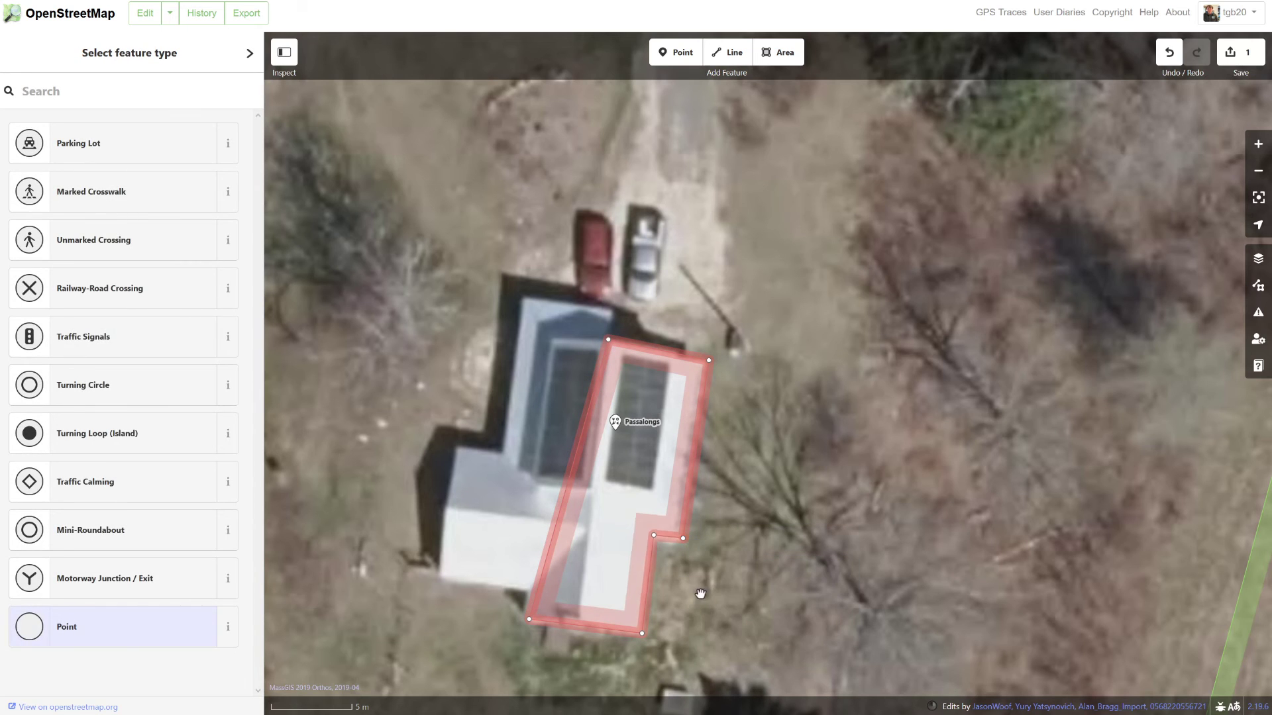
pyautogui.moveTo(657, 545); pyautogui.dragTo(650, 540)
pyautogui.rightClick(649, 540)
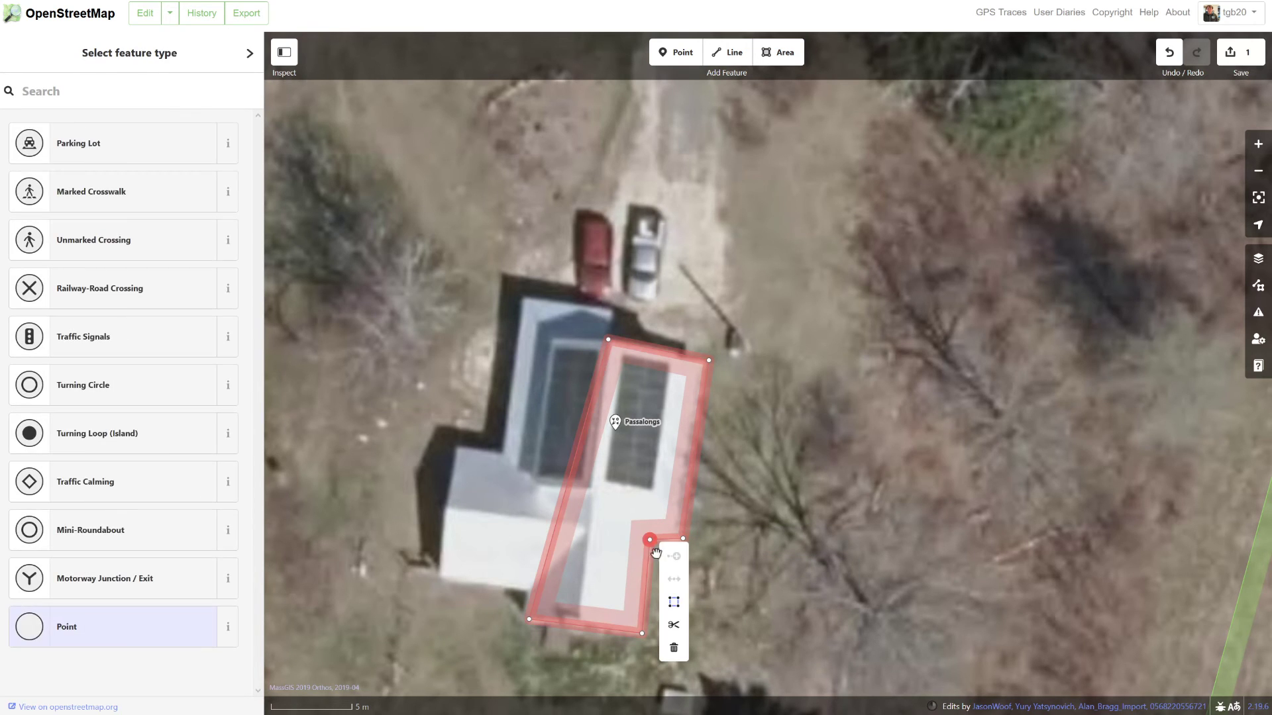
pyautogui.click(674, 603)
# - Square the southeast and northeast corners of the Passalongs building outline, nudging the northeast corner back onto the roof edge
pyautogui.click(643, 634)
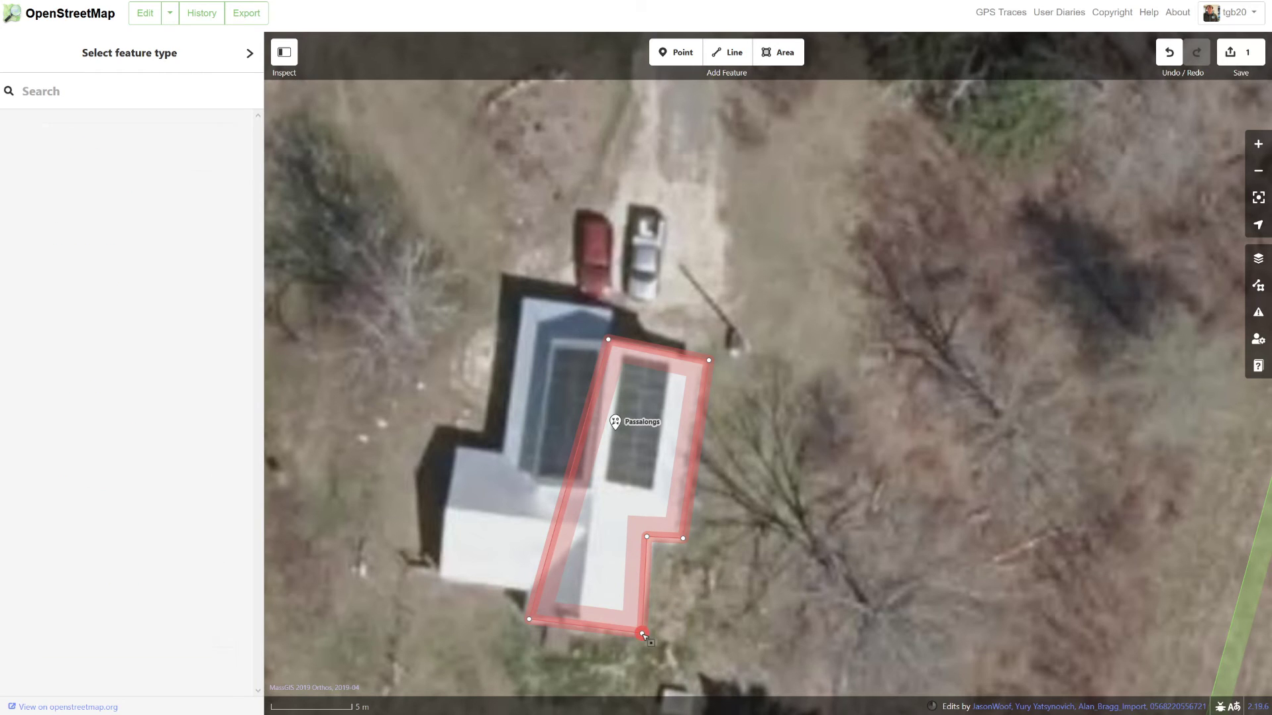
pyautogui.rightClick(643, 634)
pyautogui.click(663, 626)
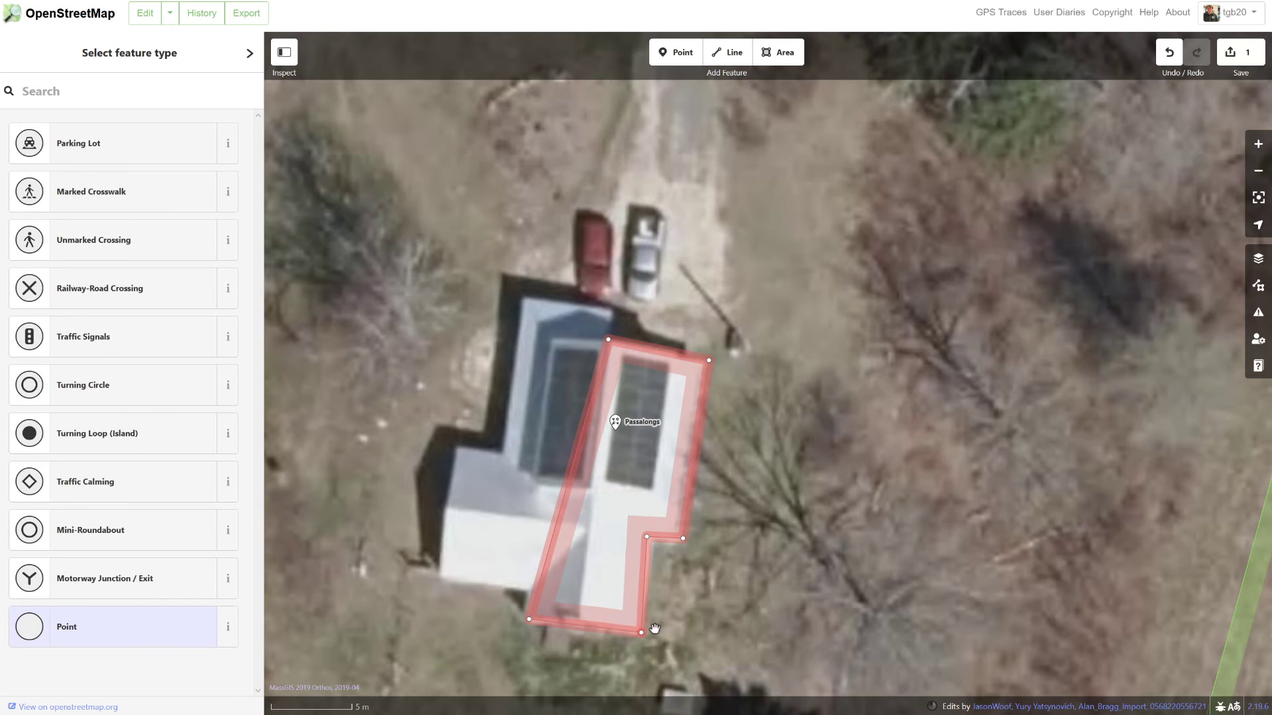
pyautogui.rightClick(709, 361)
pyautogui.click(733, 418)
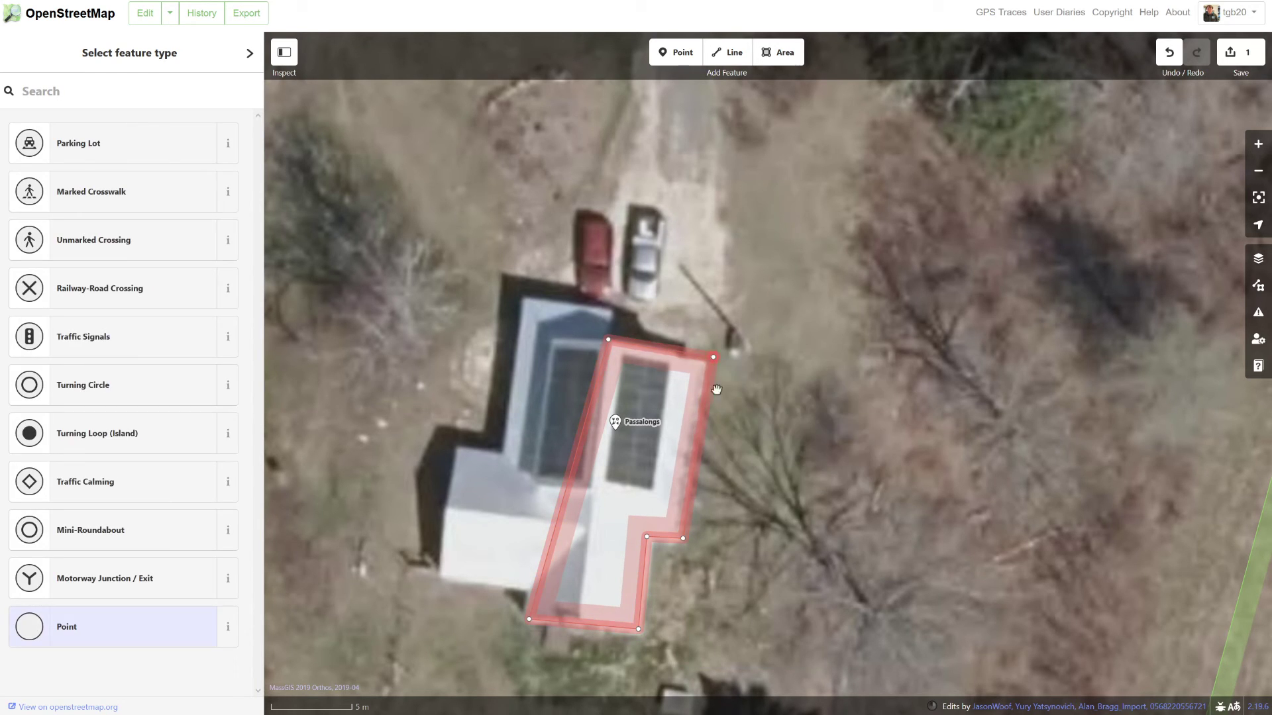
pyautogui.press('Escape')
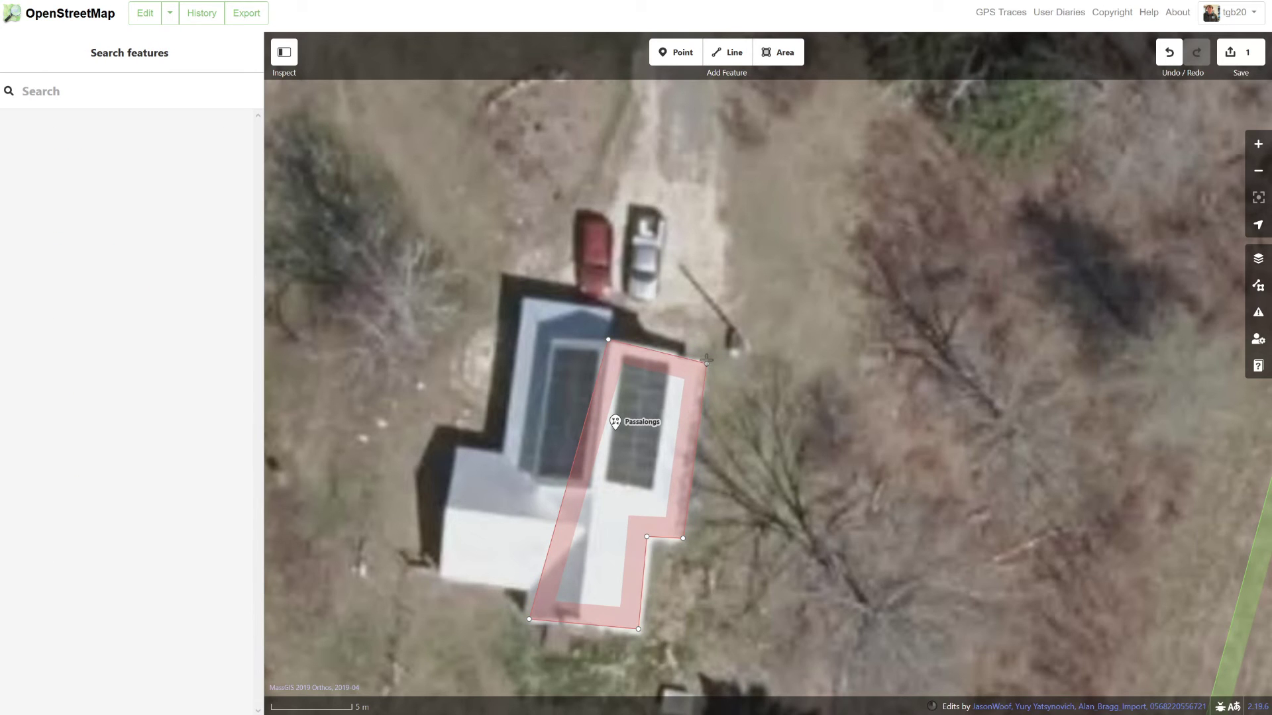
pyautogui.click(706, 358)
pyautogui.rightClick(706, 359)
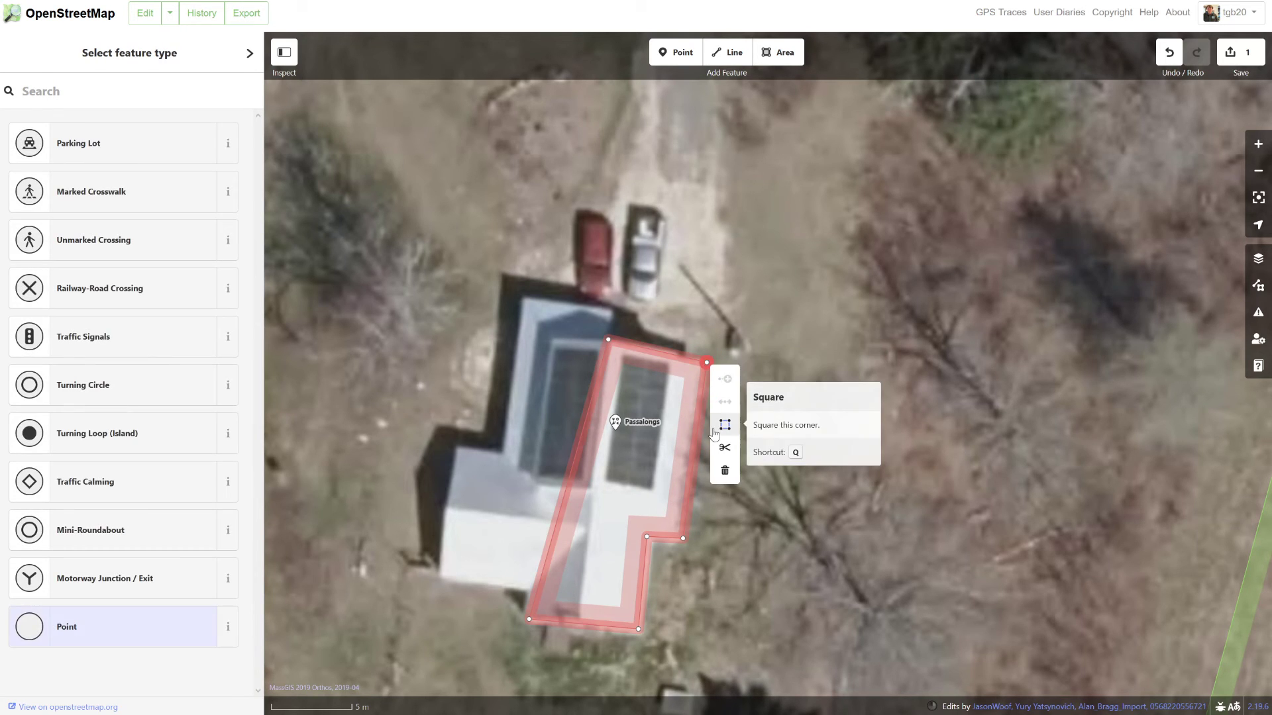
pyautogui.click(726, 428)
pyautogui.press('Escape')
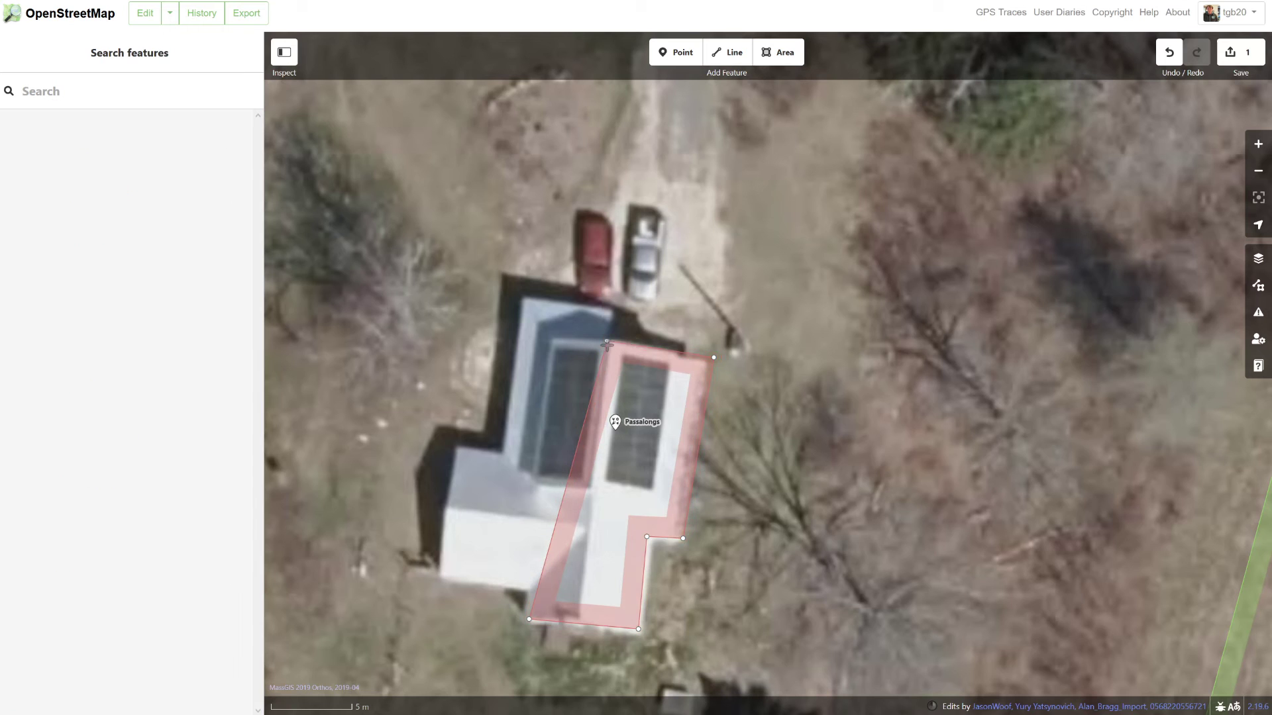
# - Extend the building outline around the north end of the western wing by adding its northeast and northwest corners
pyautogui.click(608, 340)
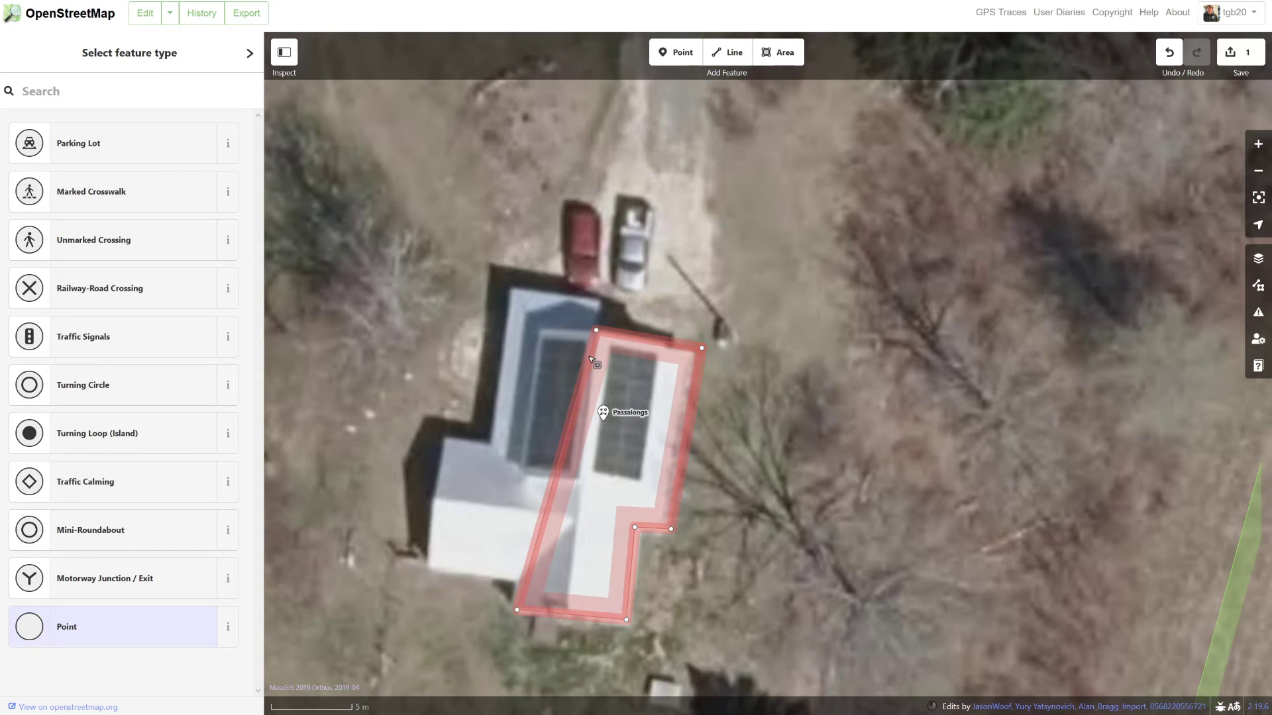
pyautogui.moveTo(604, 370); pyautogui.dragTo(582, 296)
pyautogui.click(593, 367)
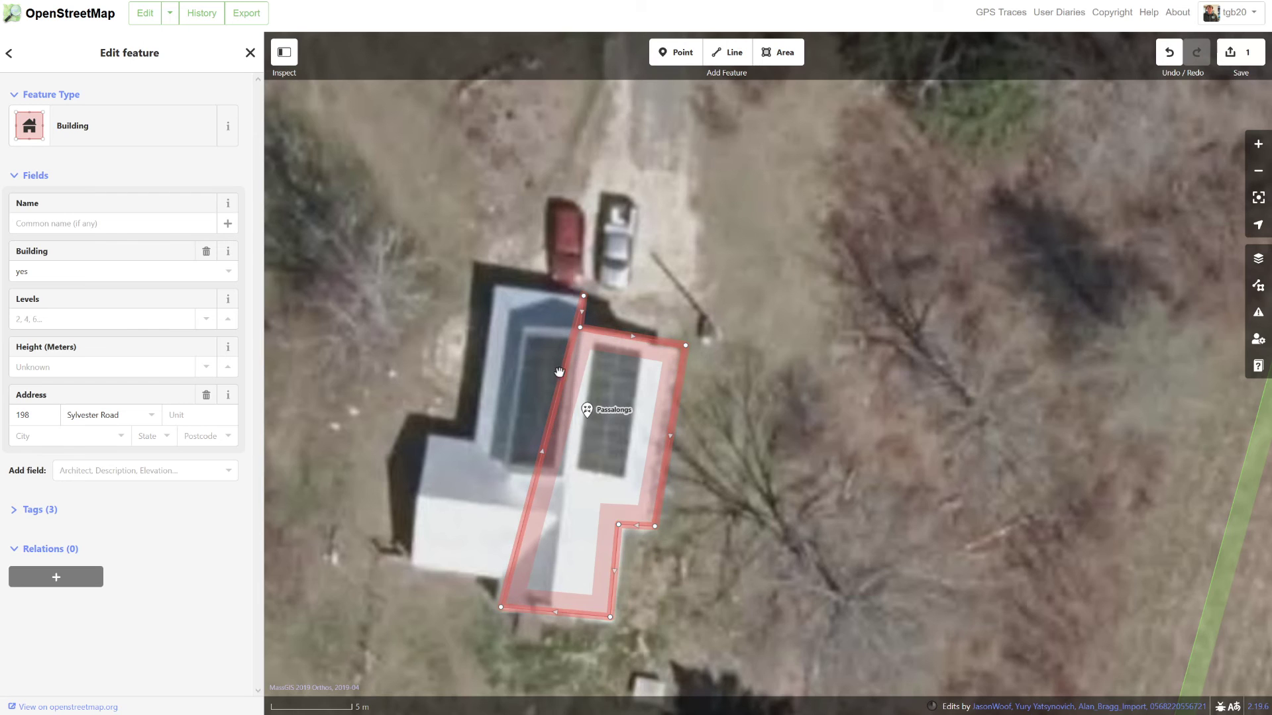
pyautogui.moveTo(568, 378); pyautogui.dragTo(494, 286)
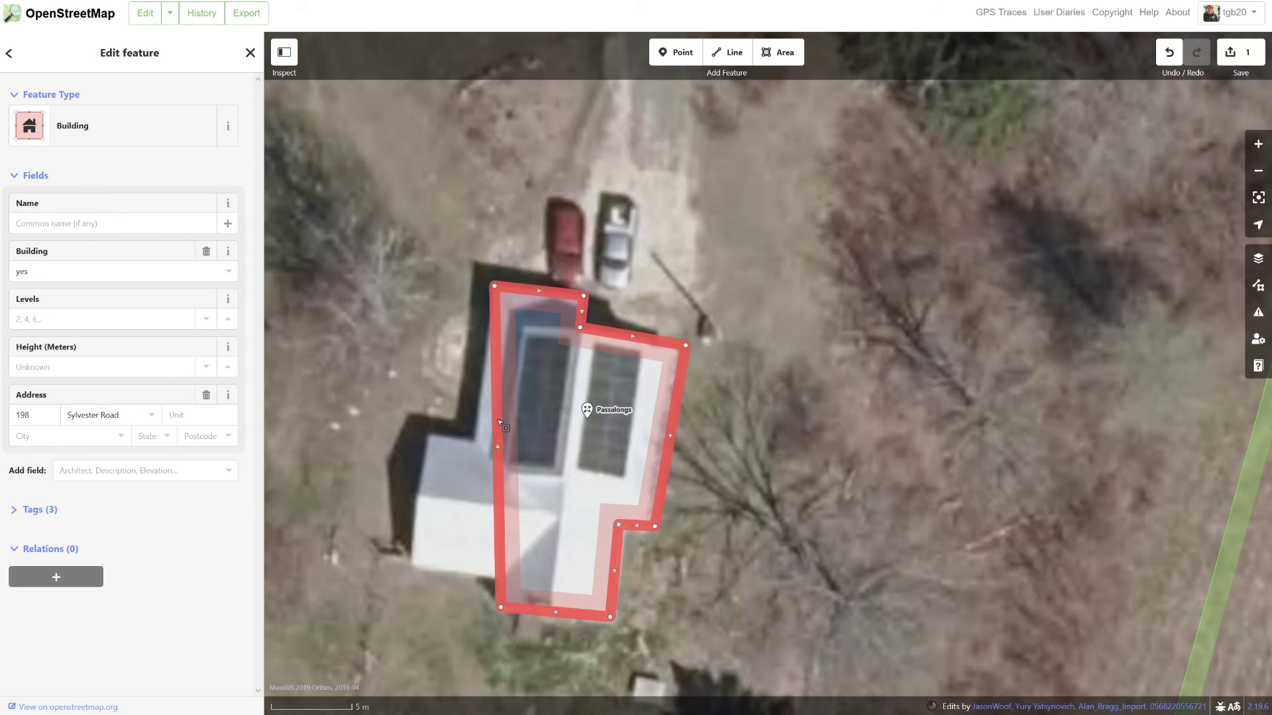
# - Add outline corners around the white southwestern wing, including the inner corners where it meets the western wing and the southern end
pyautogui.moveTo(499, 425); pyautogui.dragTo(475, 440)
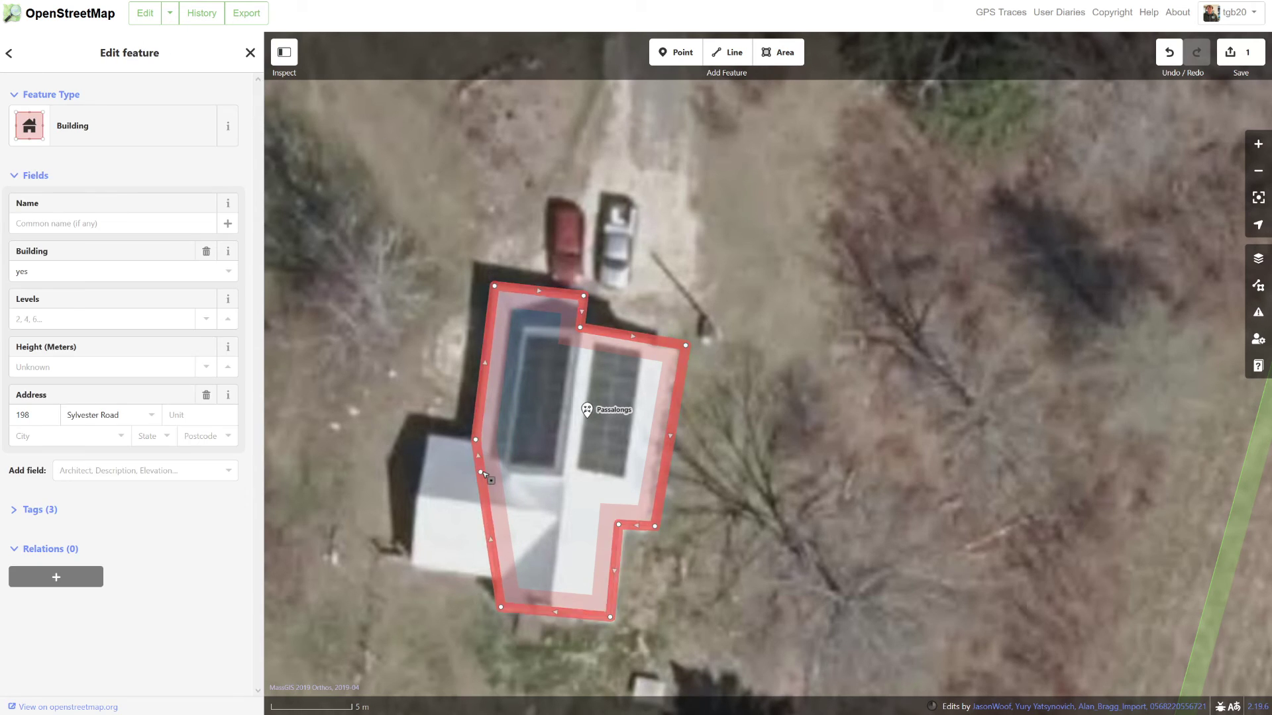
pyautogui.moveTo(479, 471); pyautogui.dragTo(427, 435)
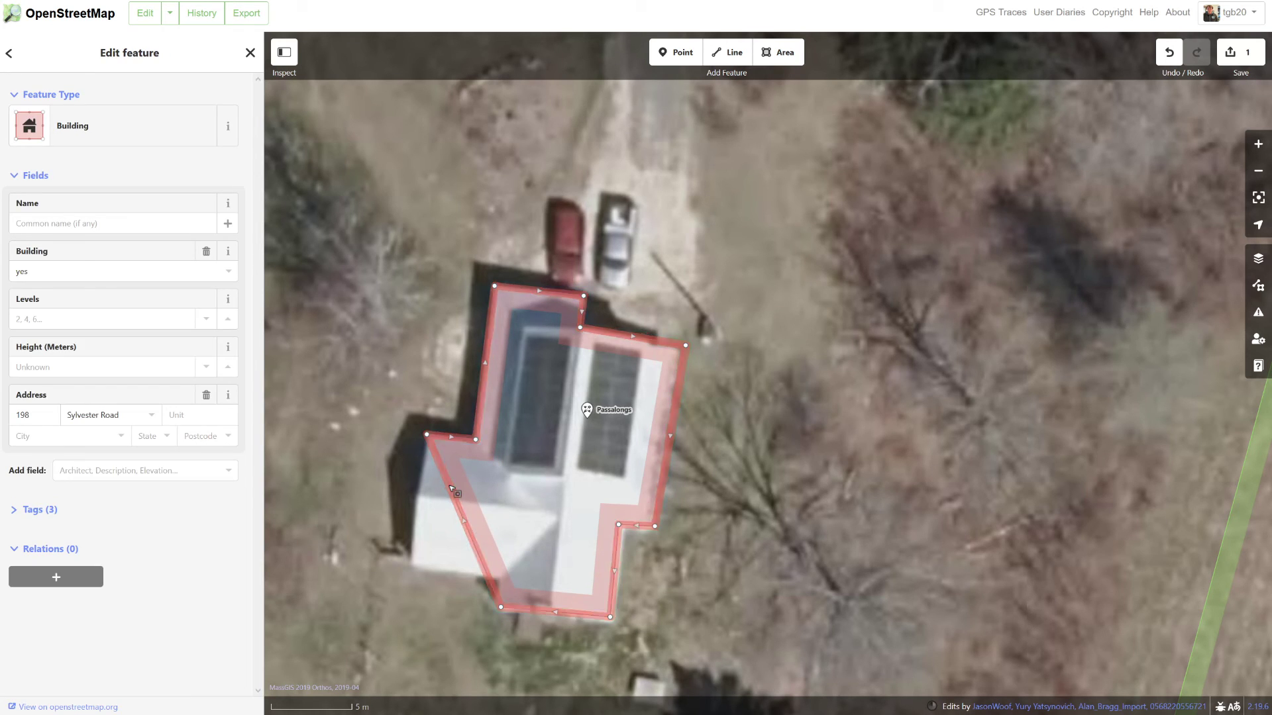
pyautogui.moveTo(447, 485); pyautogui.dragTo(501, 582)
pyautogui.click(411, 563)
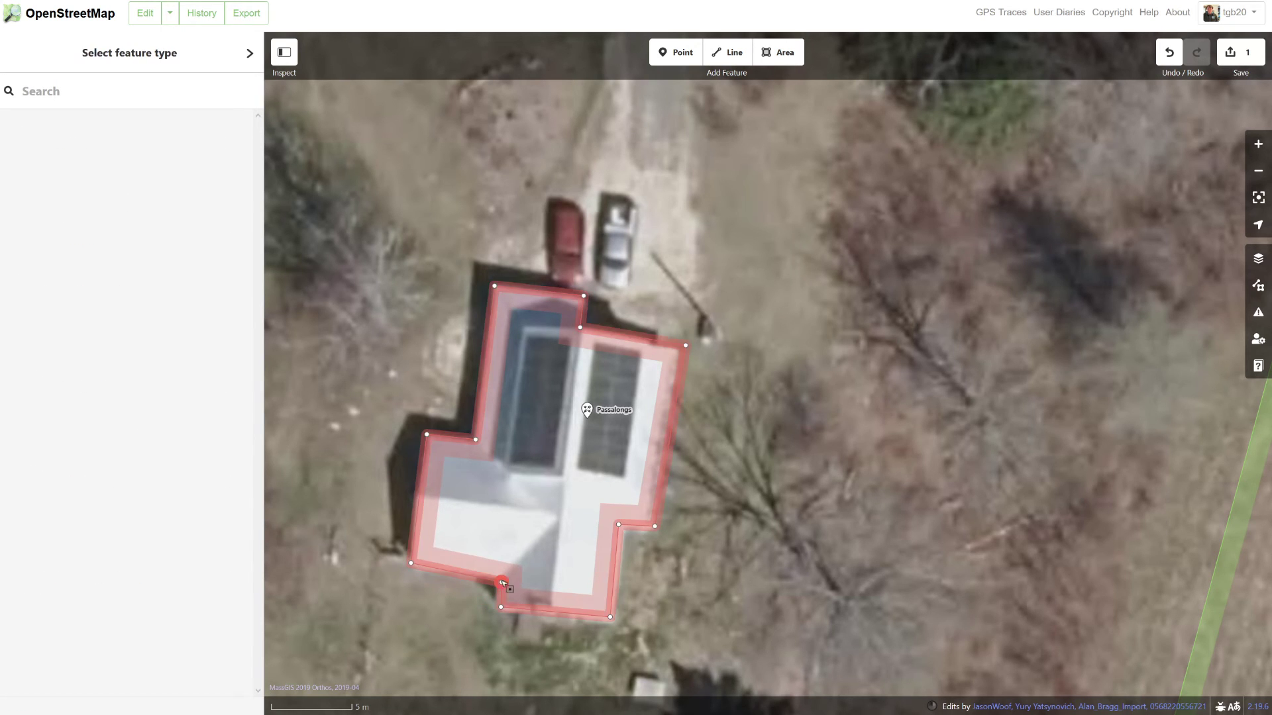
# - Square the outline corners at the step between the north ends of the western and eastern wings
pyautogui.rightClick(580, 328)
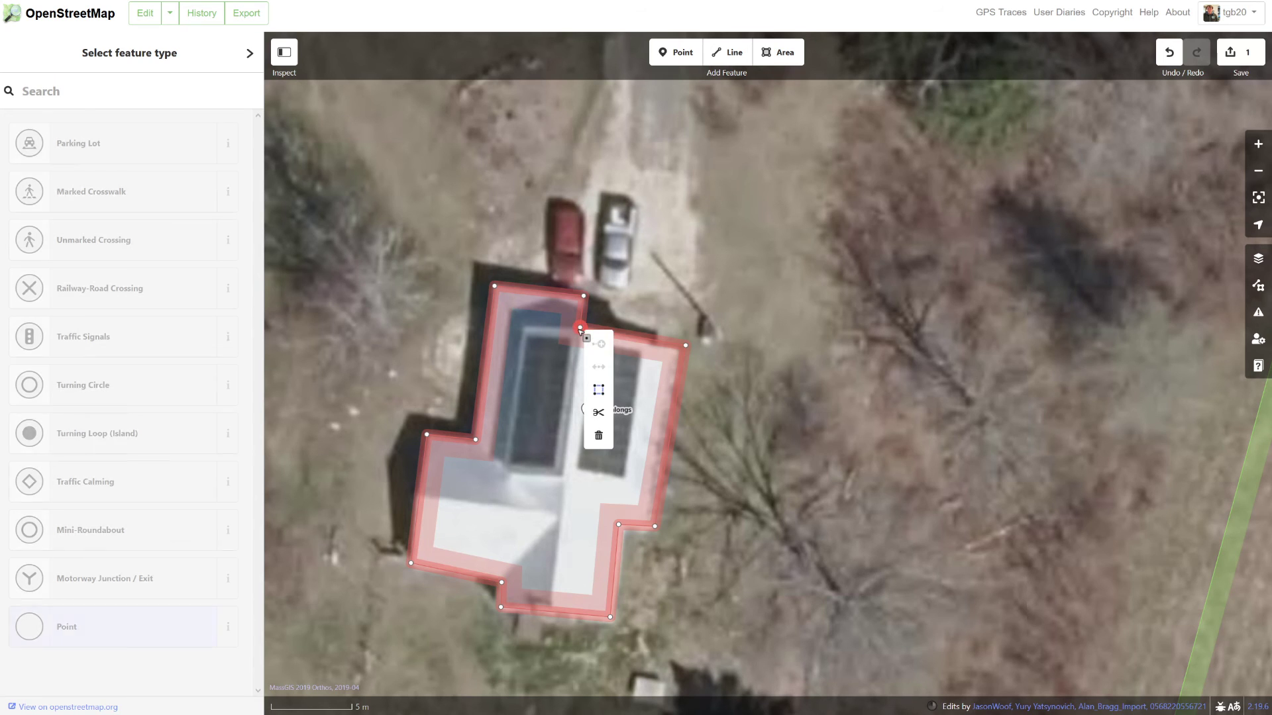
pyautogui.click(598, 393)
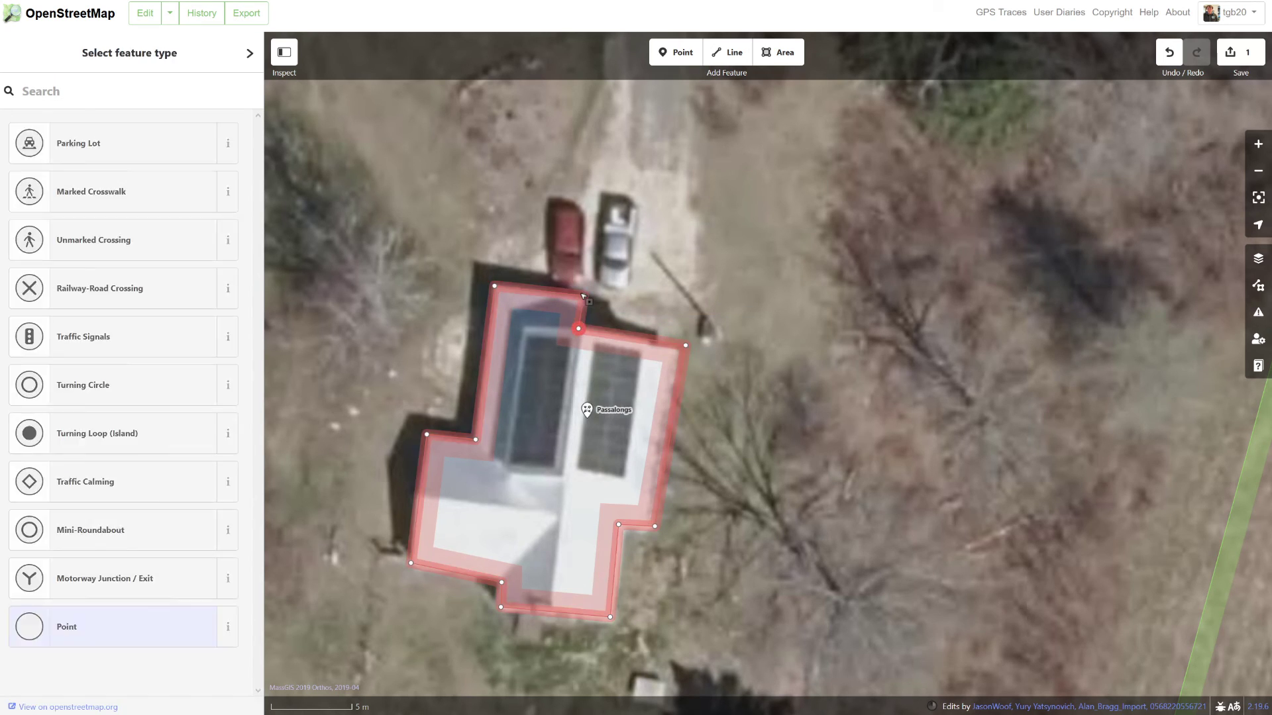
pyautogui.press('q')
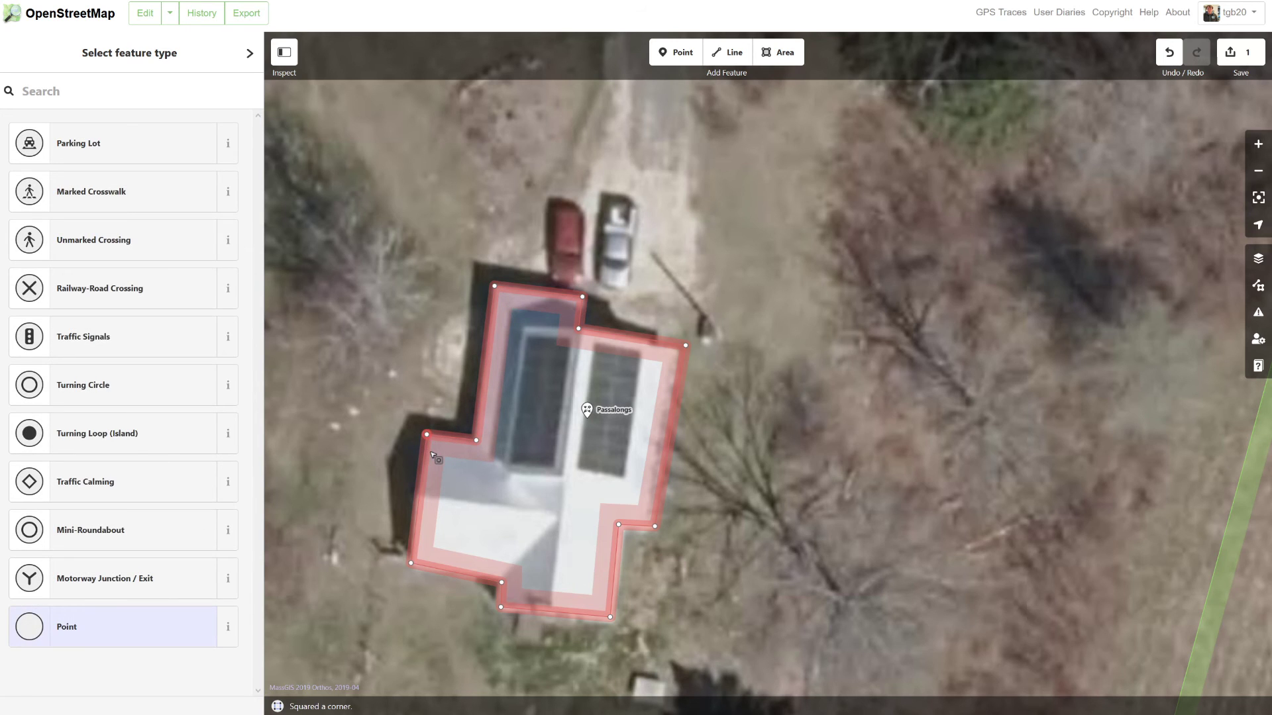
pyautogui.press('Escape')
# - Refine the southwestern wing's southwest corner and the inner corner east of it, squaring both
pyautogui.click(412, 565)
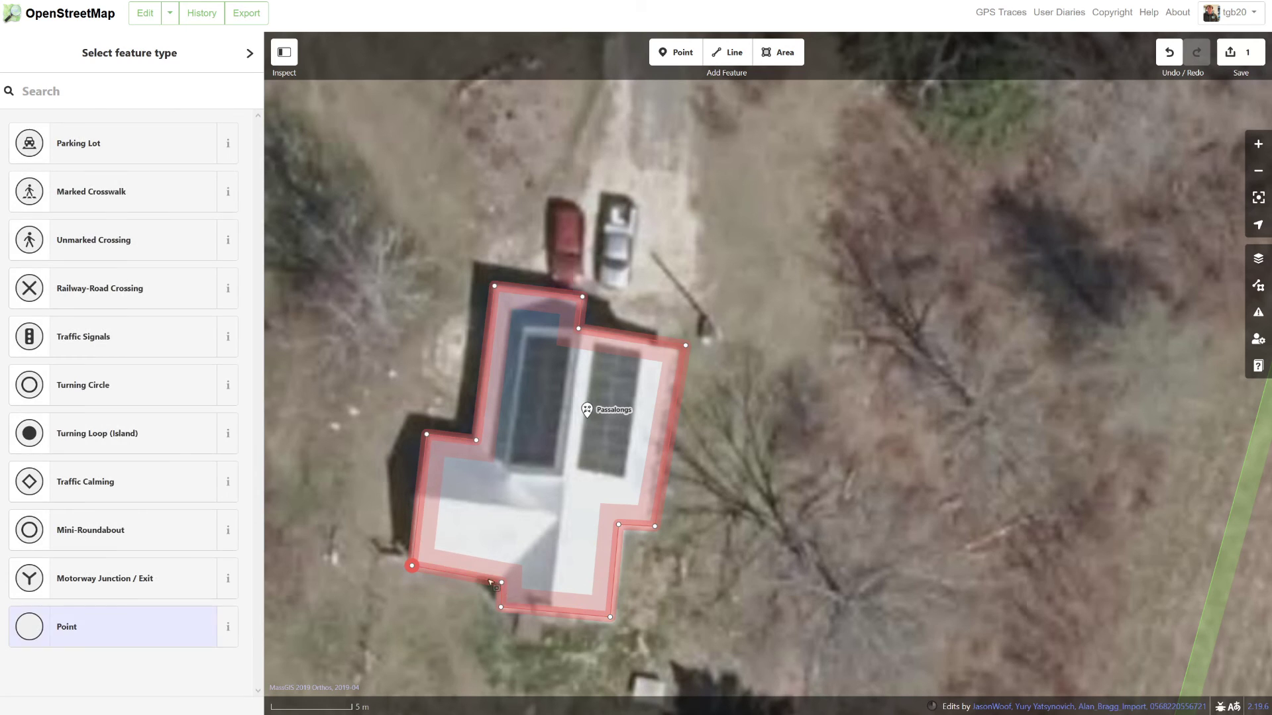
pyautogui.press('Escape')
pyautogui.click(504, 578)
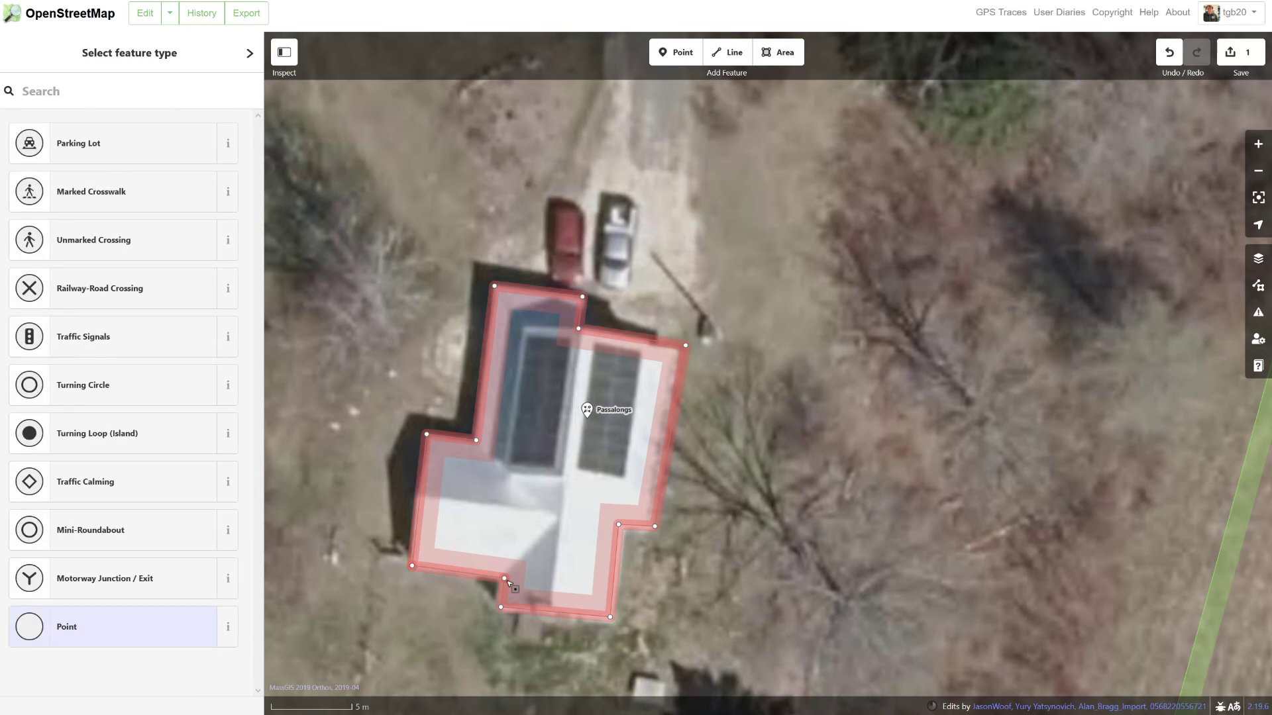
pyautogui.press('q')
pyautogui.click(411, 566)
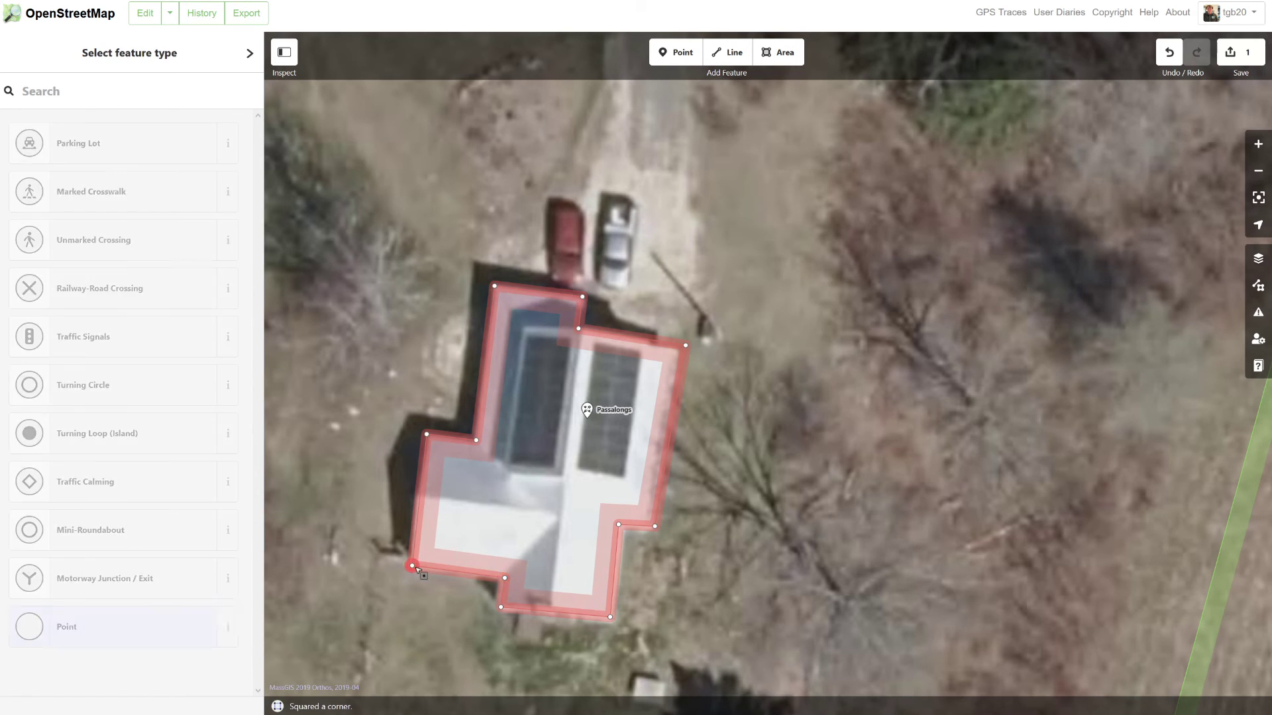
# - Square the outline's south end at its west corner and the inner corner just north of it
pyautogui.click(501, 608)
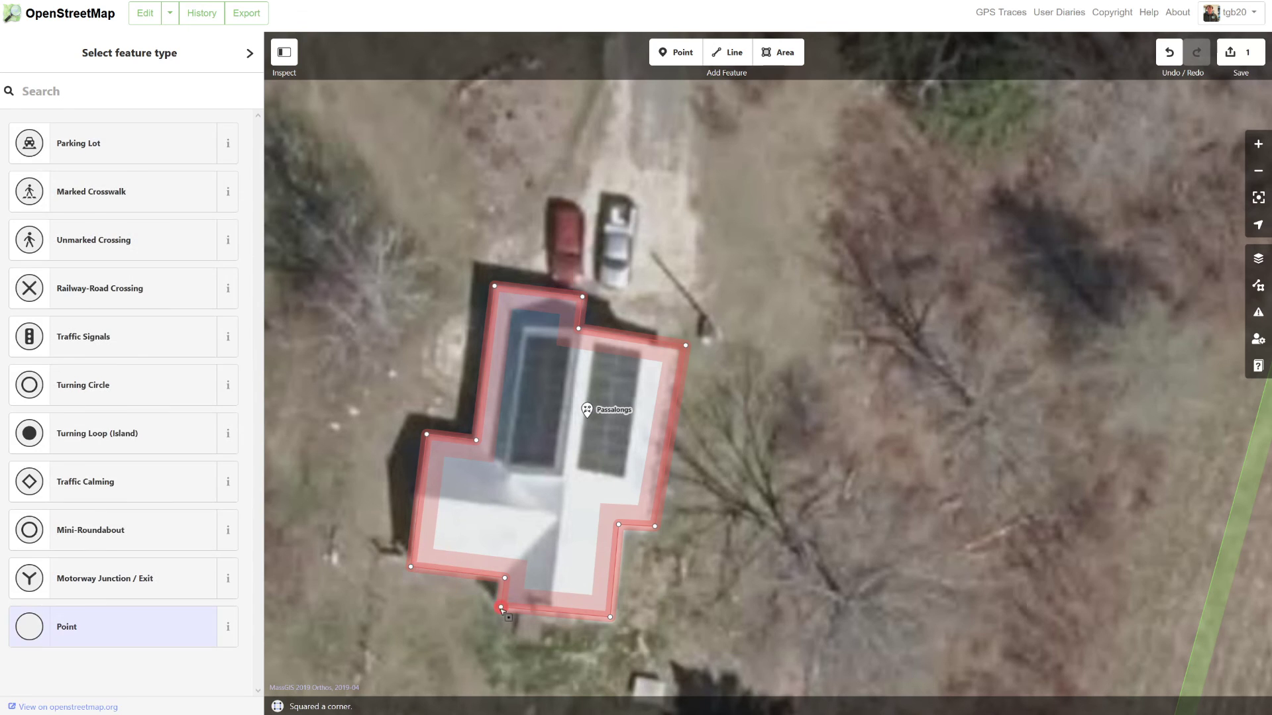
pyautogui.press('q')
pyautogui.press('Escape')
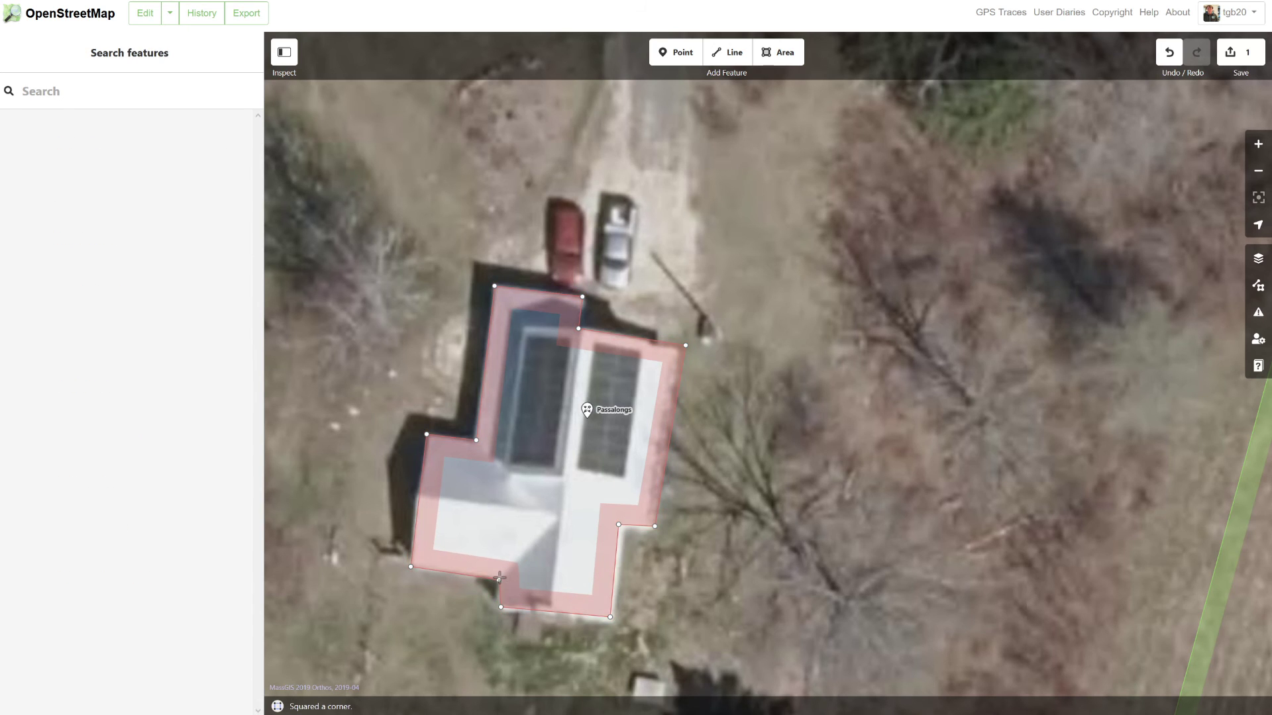
pyautogui.click(500, 578)
pyautogui.press('q')
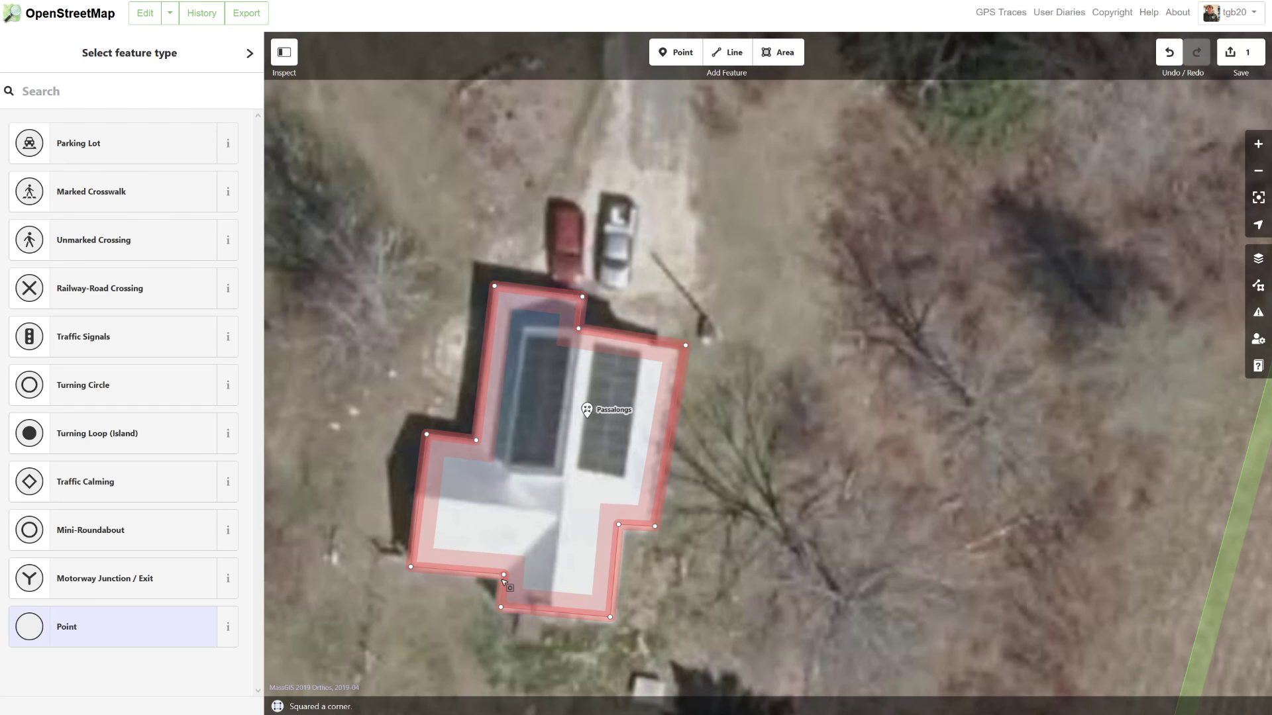
pyautogui.press('Escape')
# - Apply squaring to the outline's southeast corner and the inner corner of the east-side notch
pyautogui.click(610, 617)
pyautogui.click(610, 620)
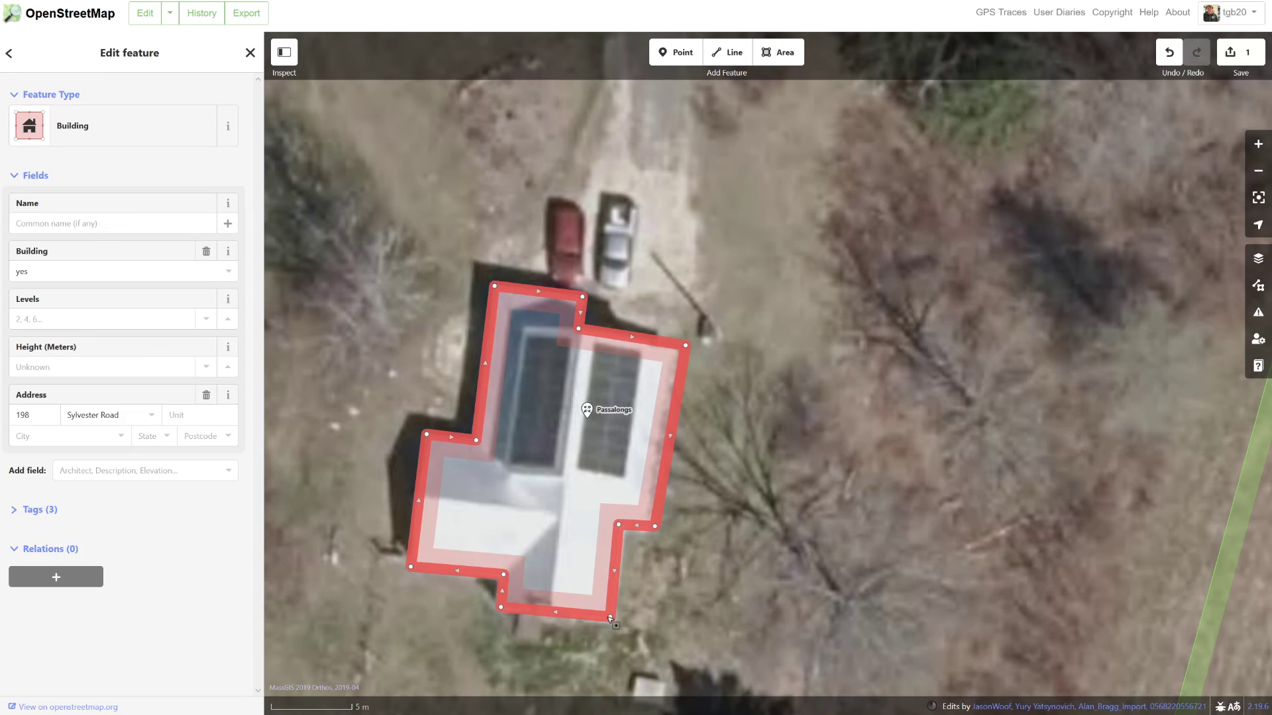
pyautogui.click(610, 617)
pyautogui.press('q')
pyautogui.click(618, 525)
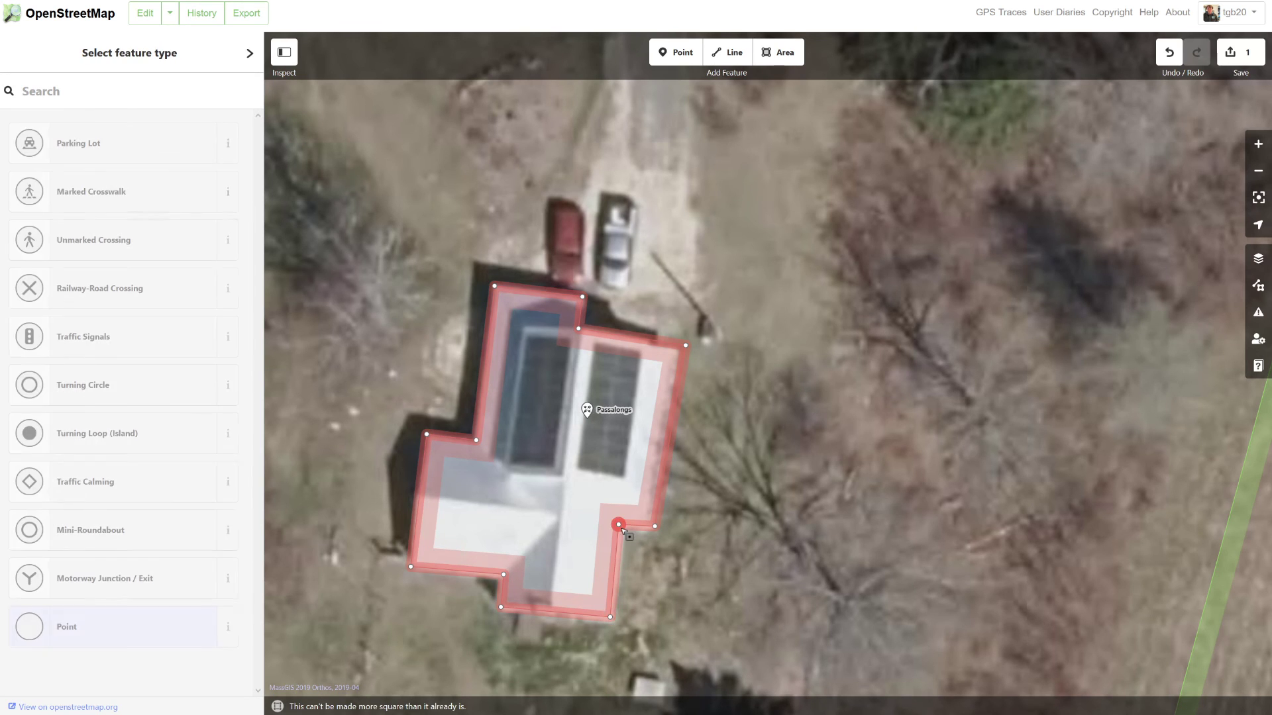
pyautogui.press('q')
pyautogui.press('Escape')
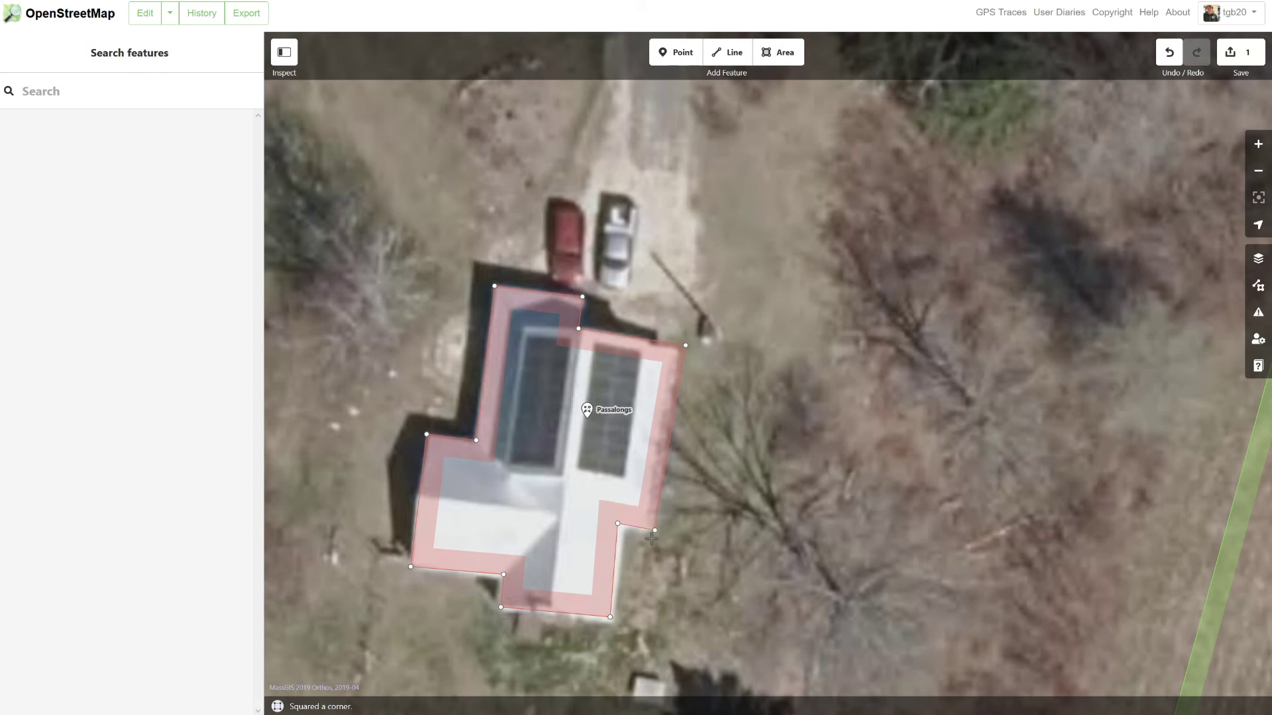
# - Readjust the two corners of the east-side notch to the roof edge and square them again
pyautogui.click(654, 528)
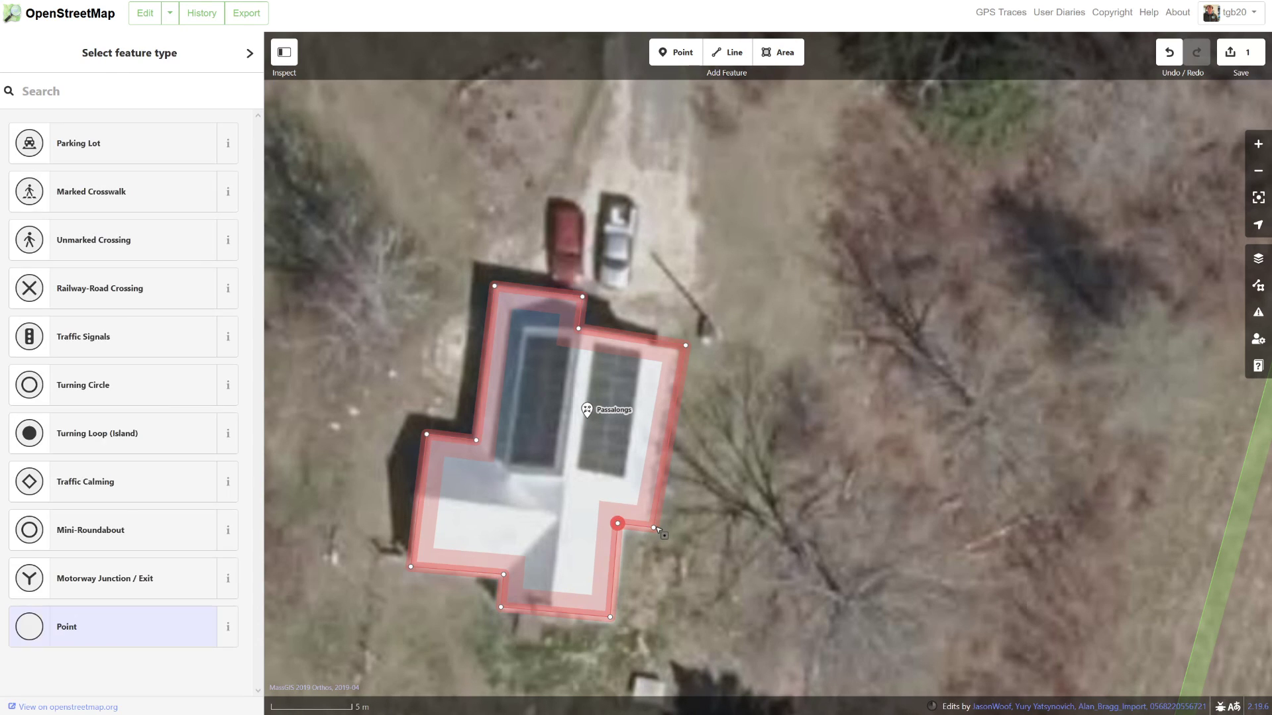
pyautogui.click(618, 524)
pyautogui.press('q')
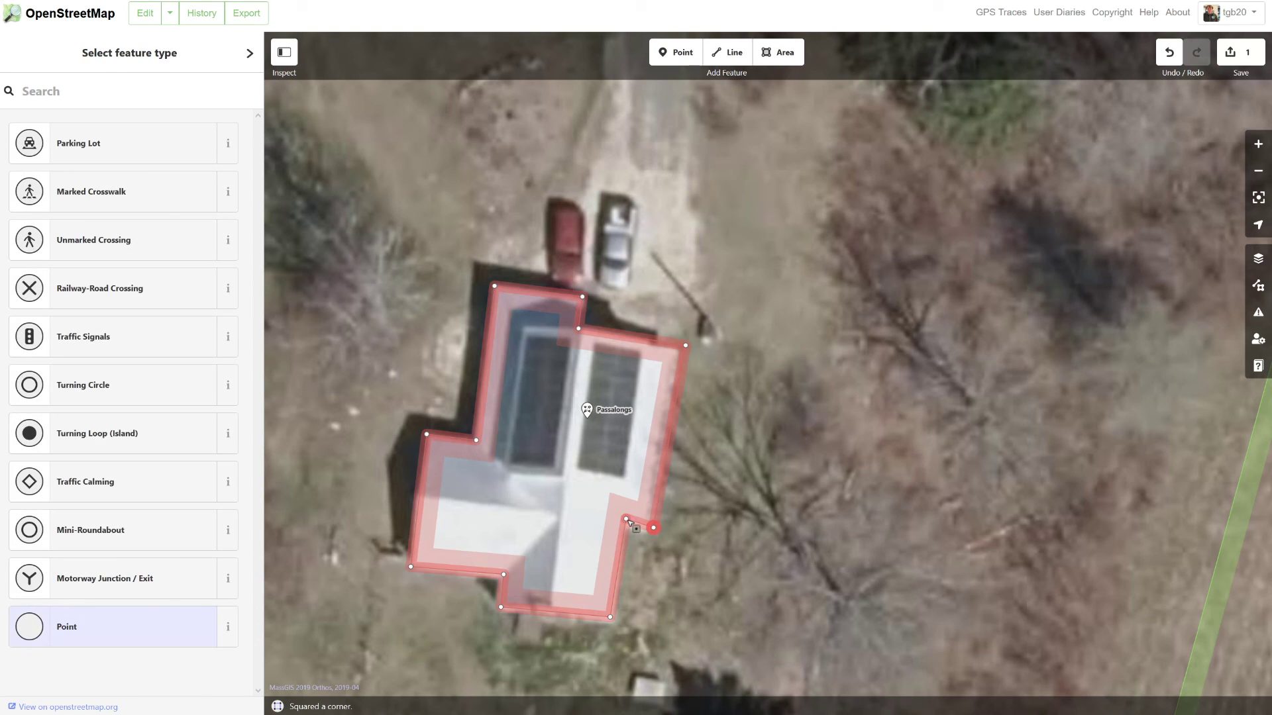
pyautogui.press('Escape')
pyautogui.click(653, 528)
pyautogui.click(625, 526)
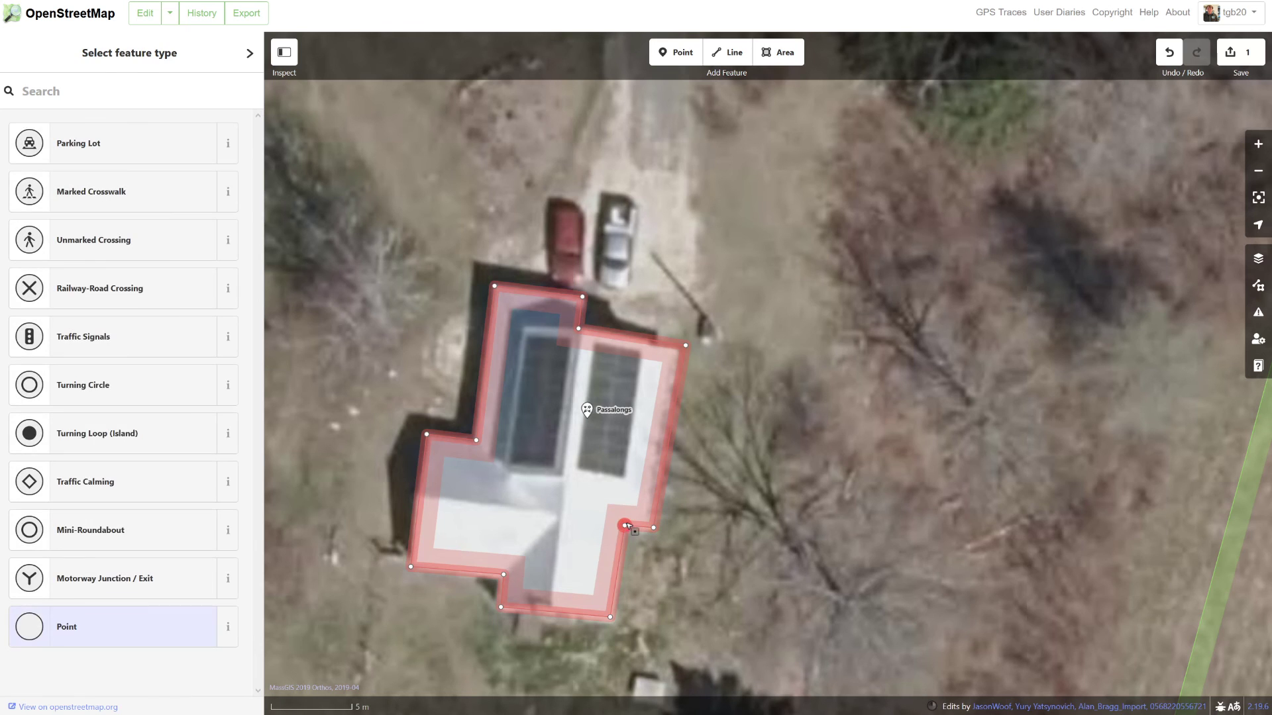
pyautogui.press('q')
# - Square the outline's northeast corner and the northwest corner of the southwestern wing, then deselect the building
pyautogui.moveTo(689, 348); pyautogui.dragTo(713, 384)
pyautogui.press('q')
pyautogui.scroll(-1, 713, 383)
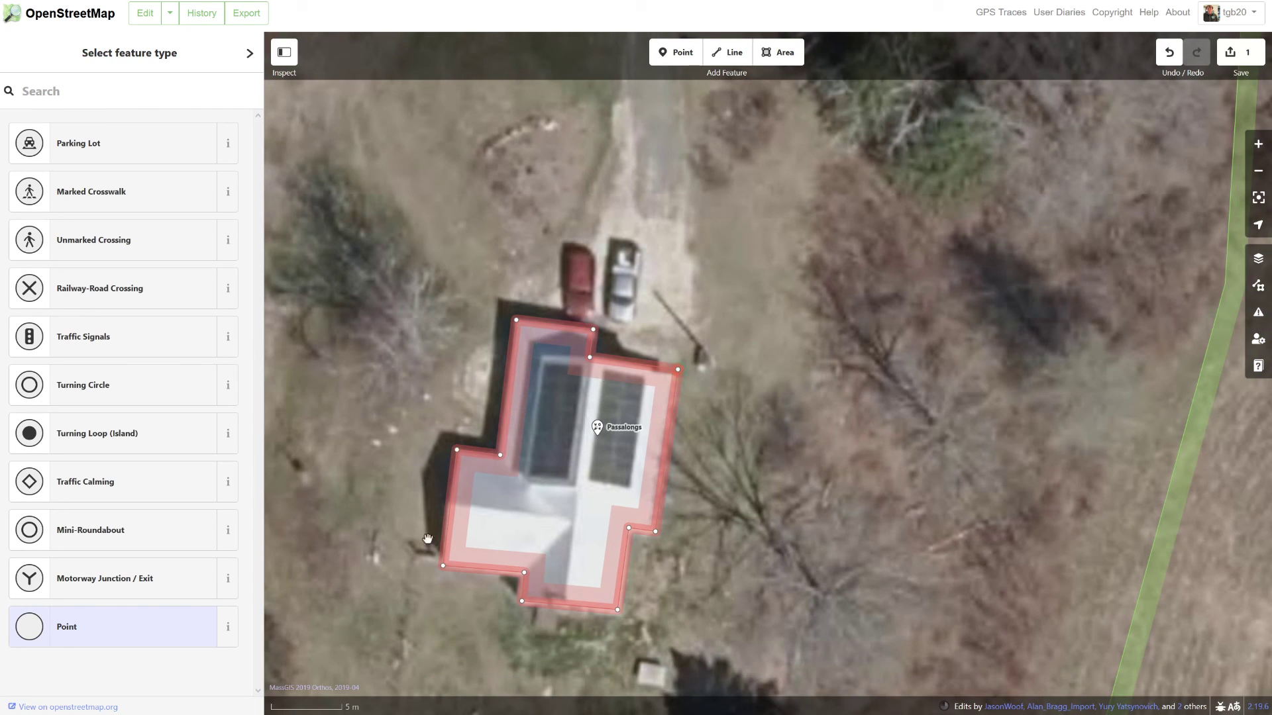
pyautogui.press('Escape')
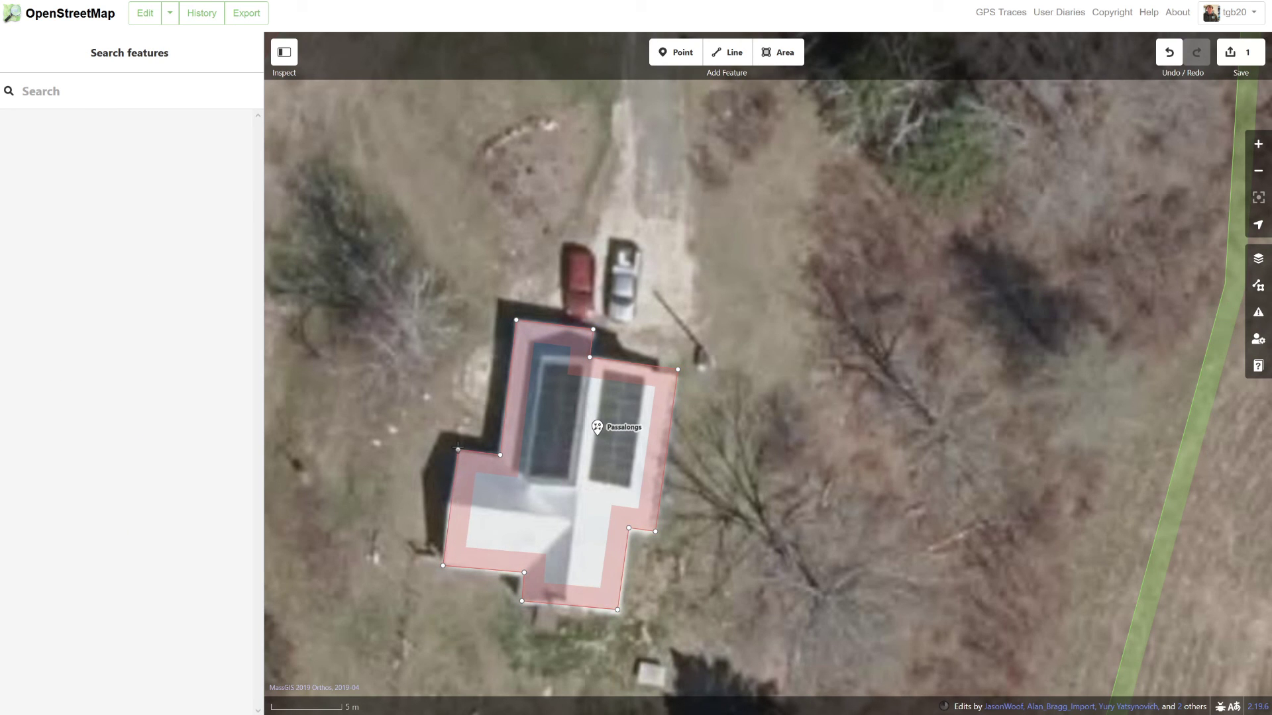
pyautogui.click(457, 449)
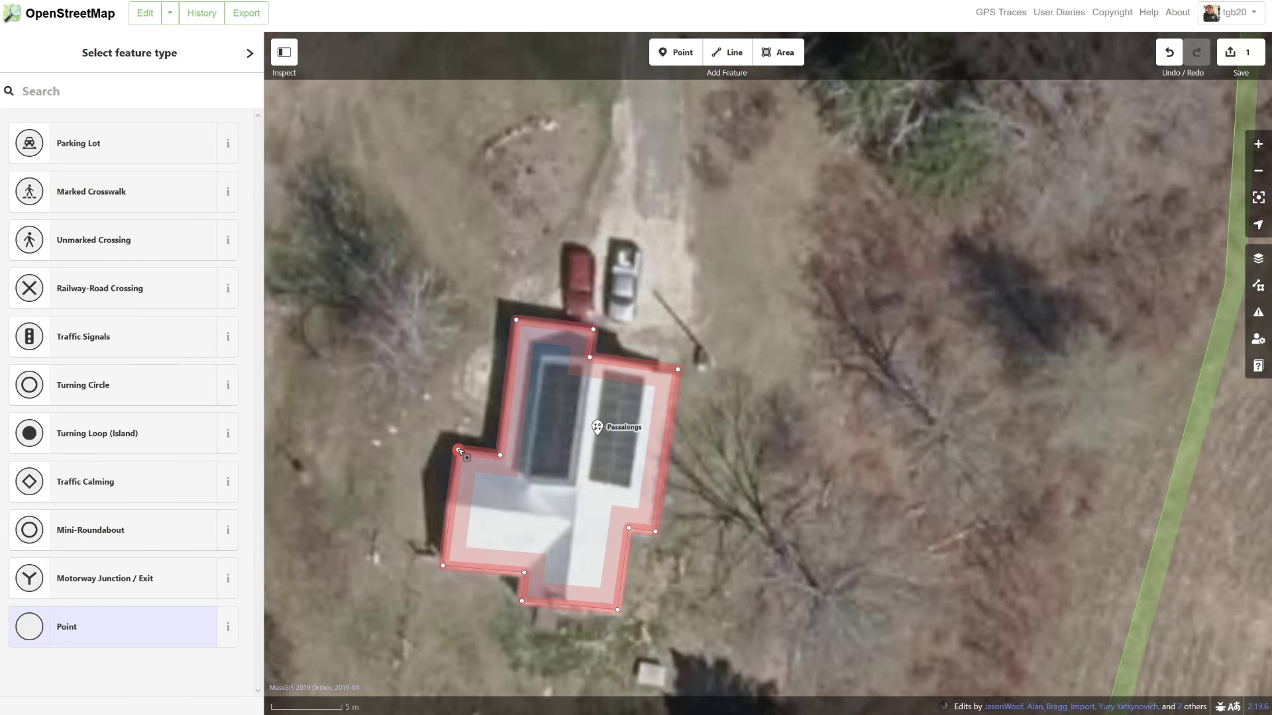
pyautogui.press('q')
pyautogui.click(474, 518)
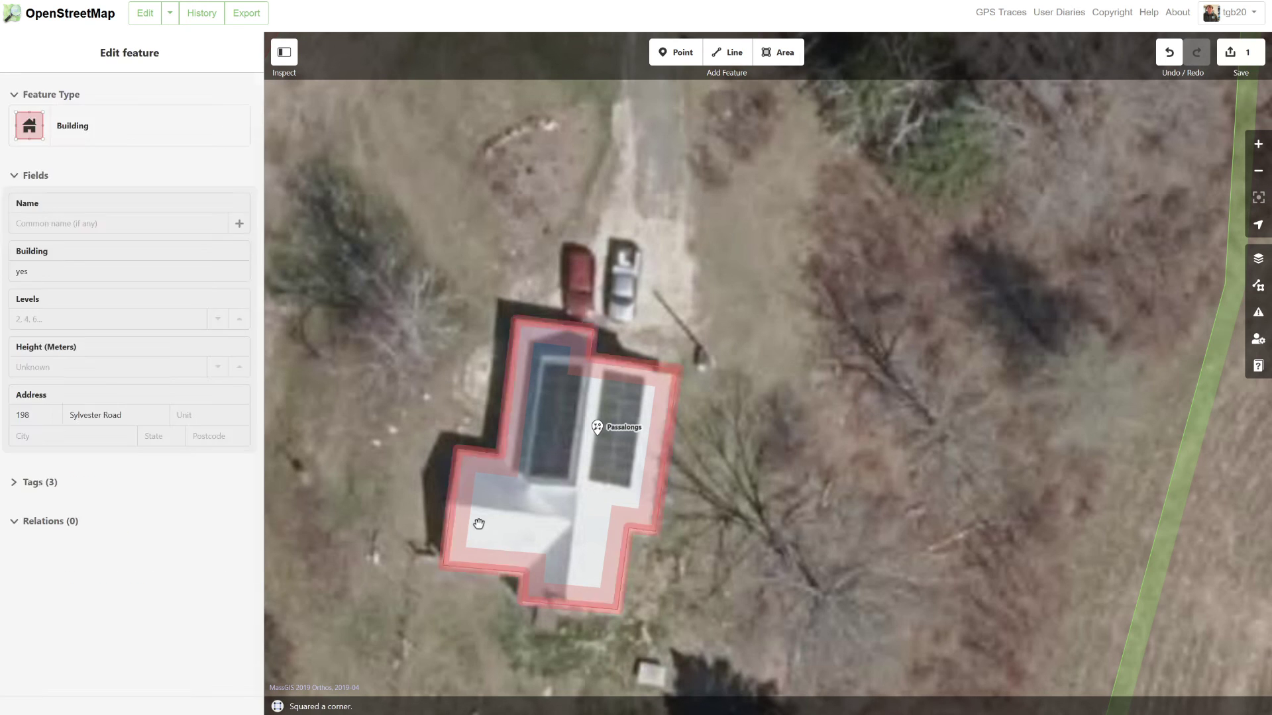
pyautogui.press('Escape')
# - Upload the modified building to OpenStreetMap with the changeset comment "Accounted for addition made to building"
pyautogui.scroll(-5, 716, 249)
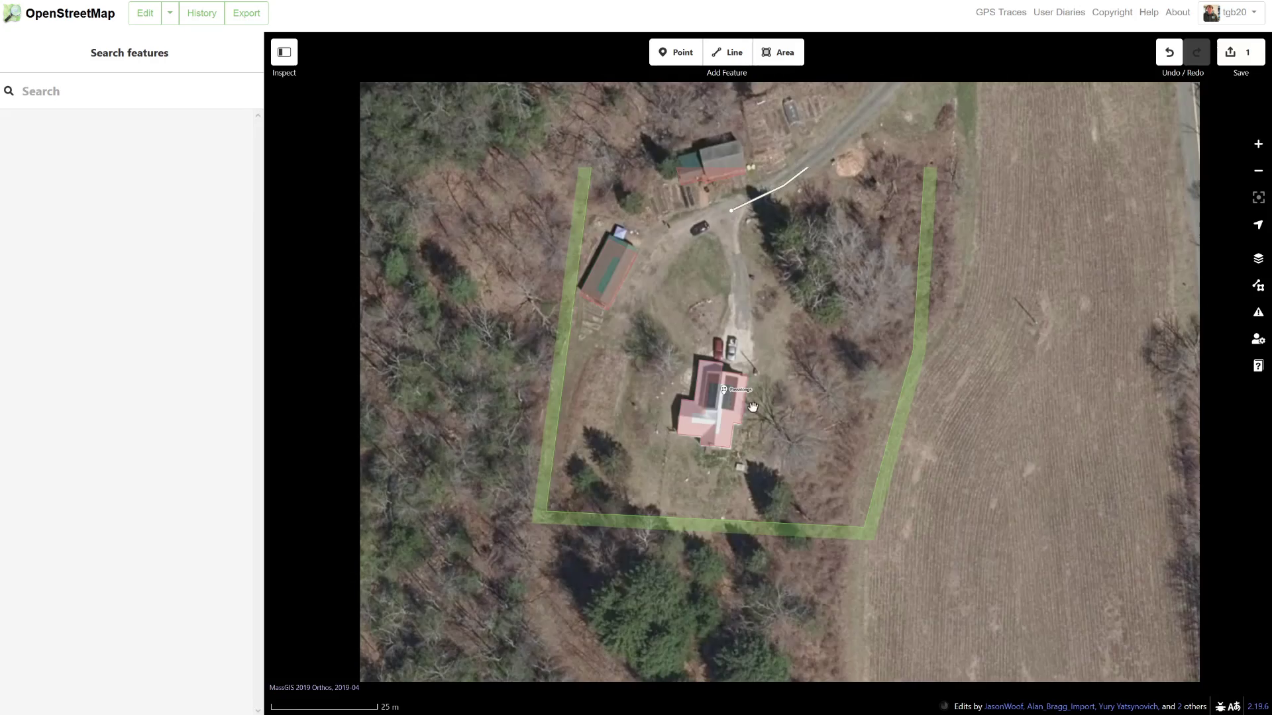
pyautogui.click(753, 406)
pyautogui.press('Escape')
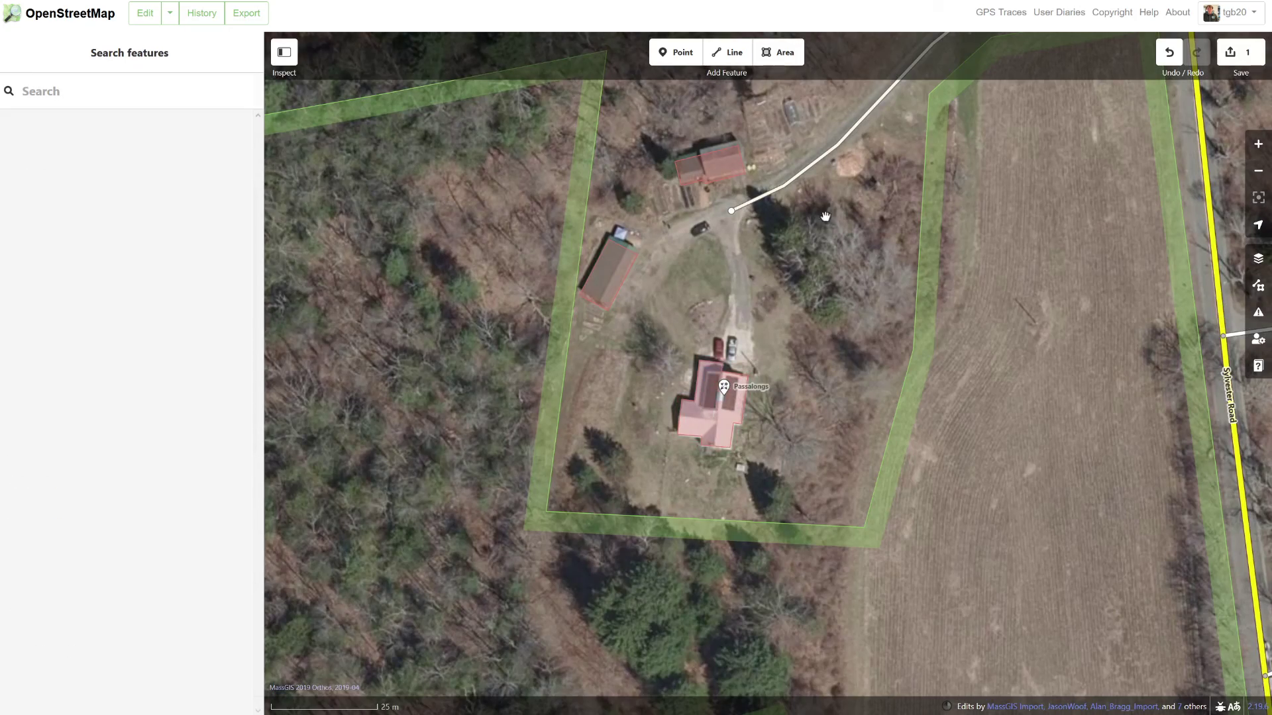
pyautogui.moveTo(826, 213); pyautogui.dragTo(751, 260)
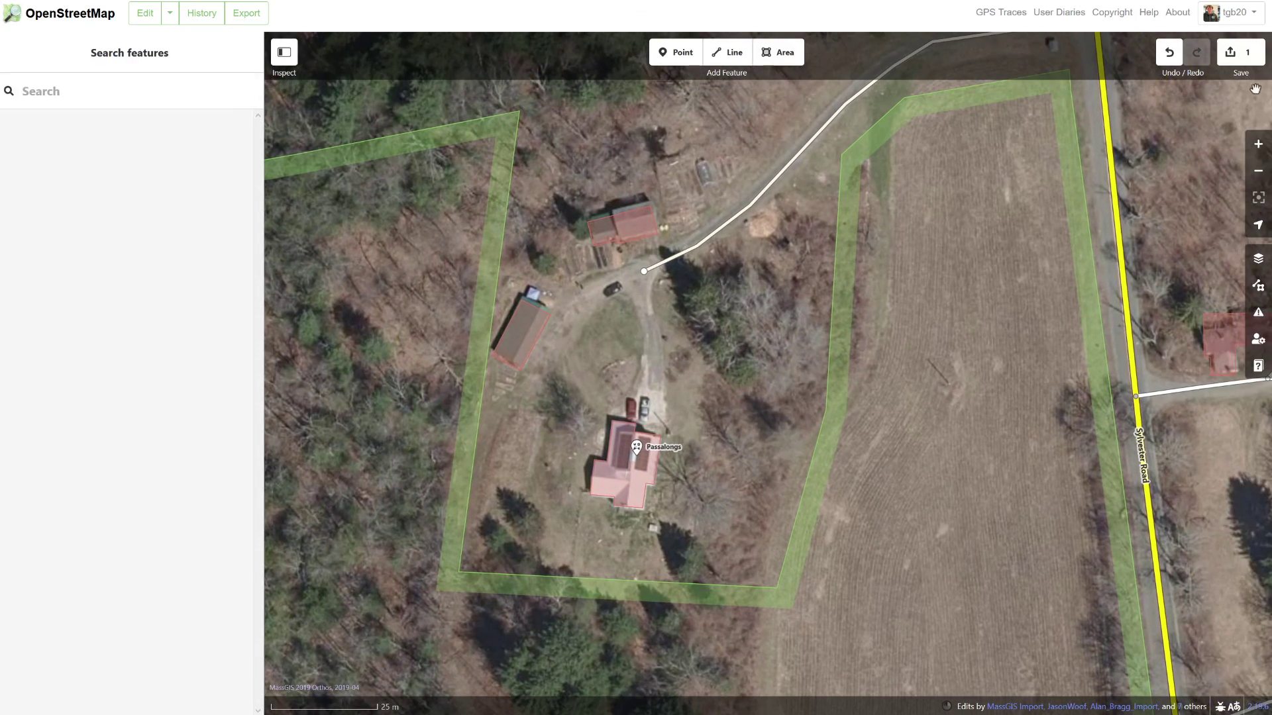
pyautogui.click(1248, 62)
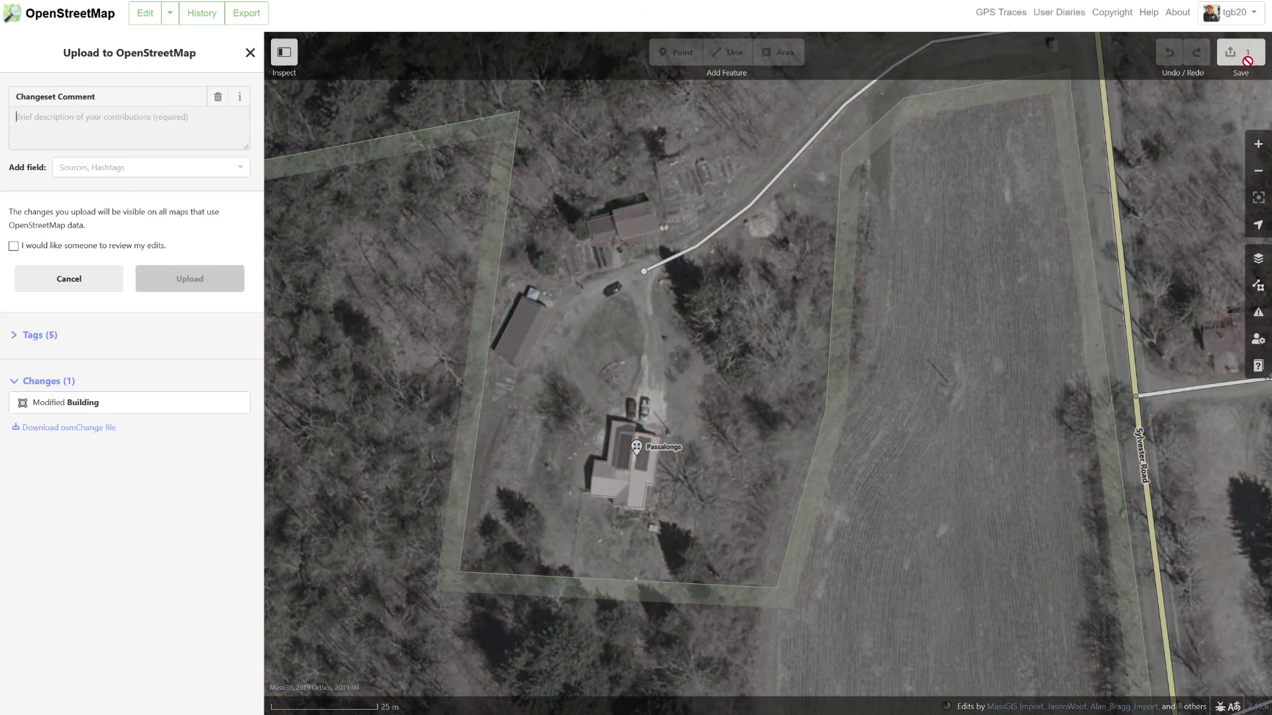
pyautogui.click(122, 134)
pyautogui.write('Accio')
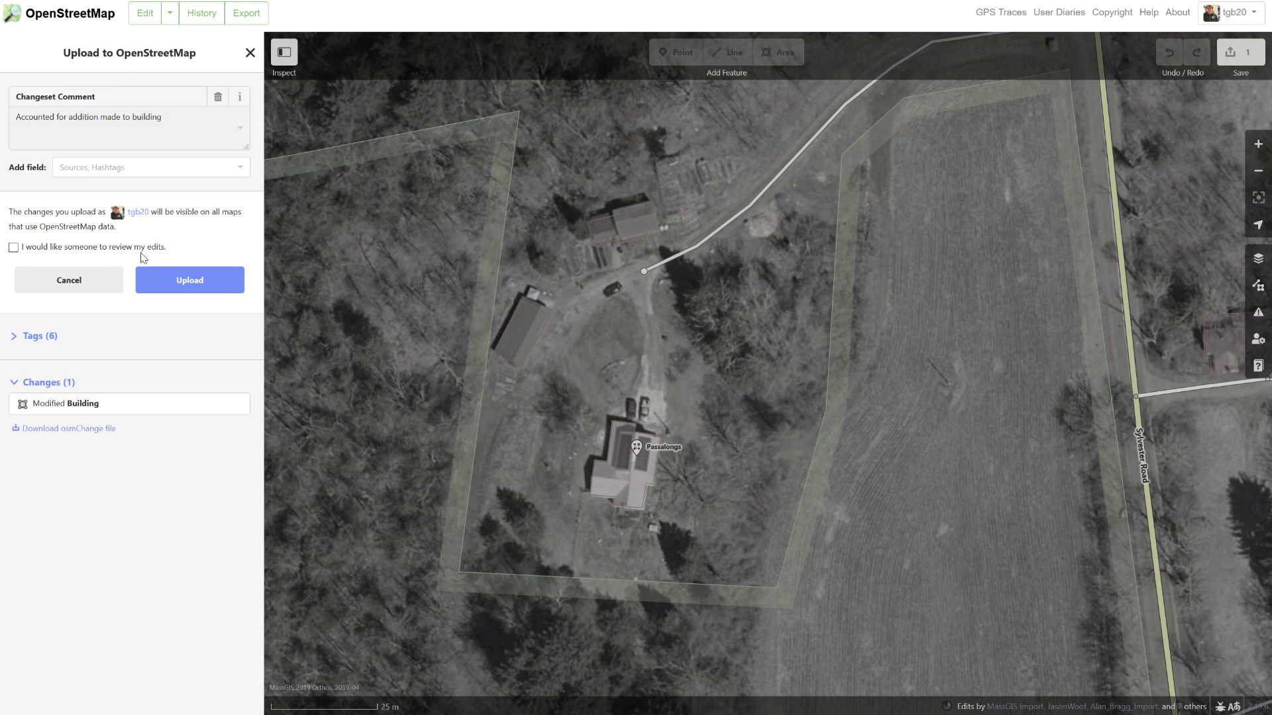
pyautogui.click(186, 285)
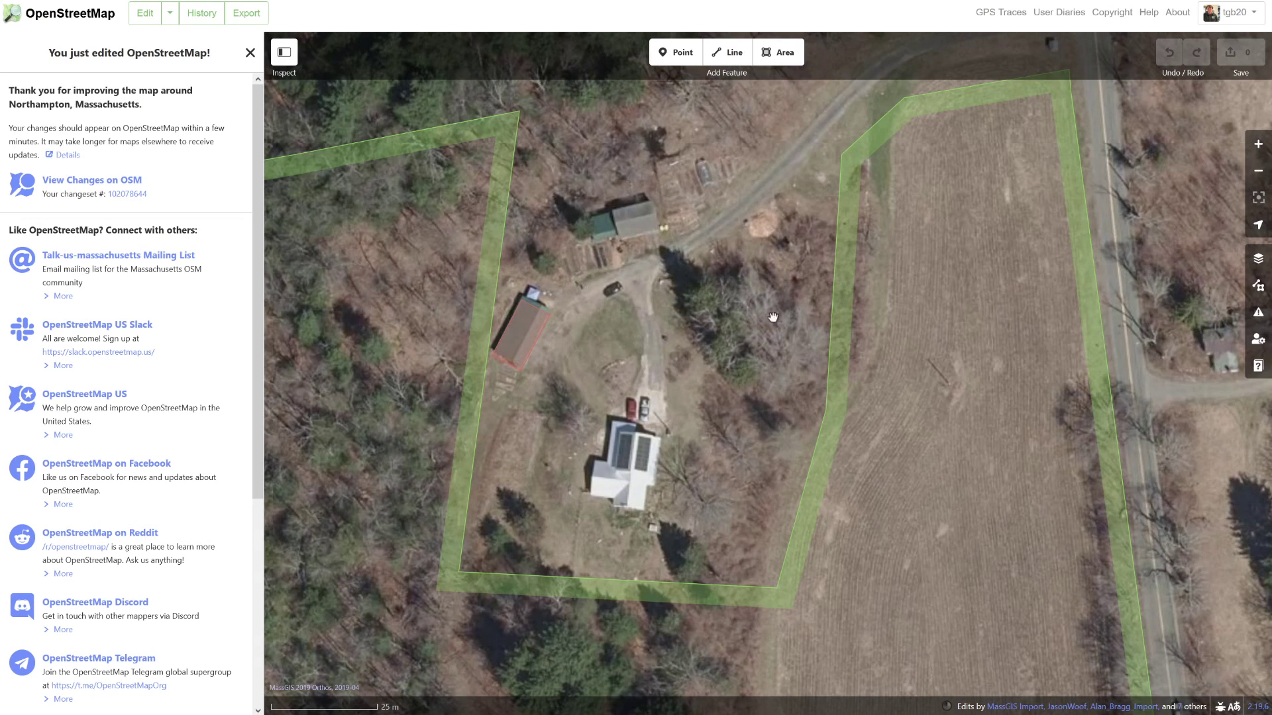
pyautogui.hscroll(5, 629, 311)
pyautogui.scroll(2, 626, 316)
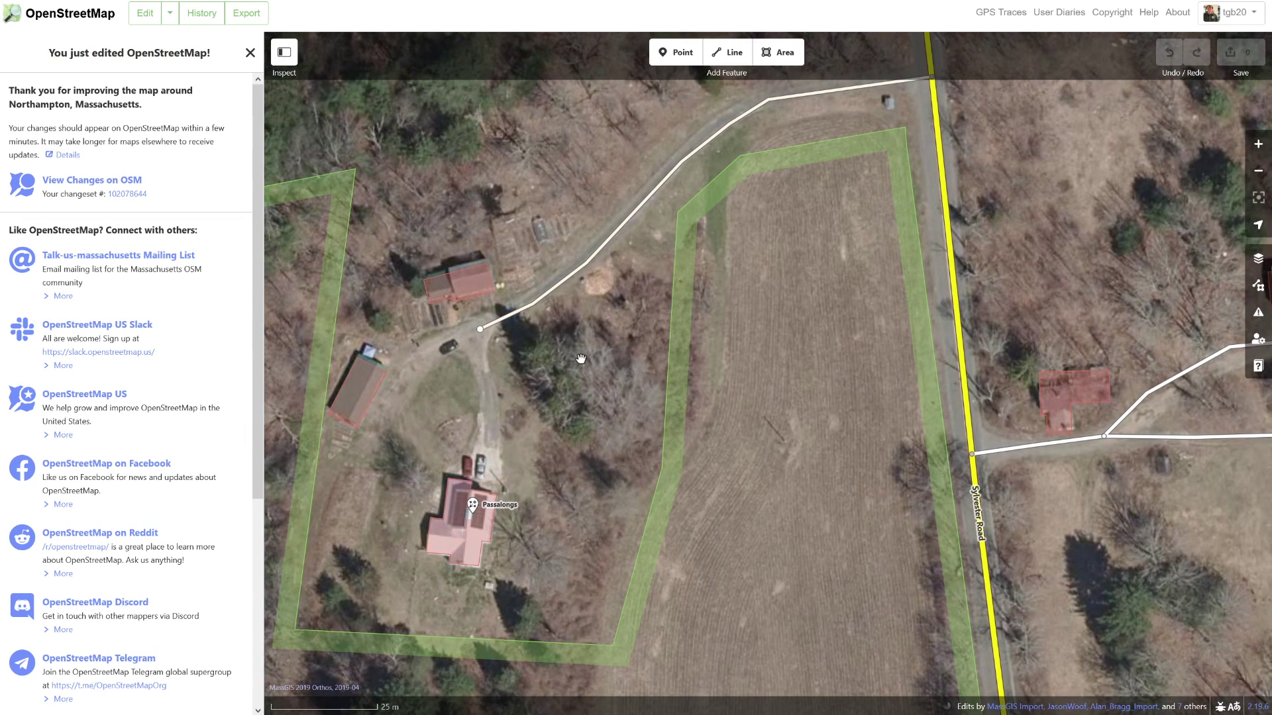